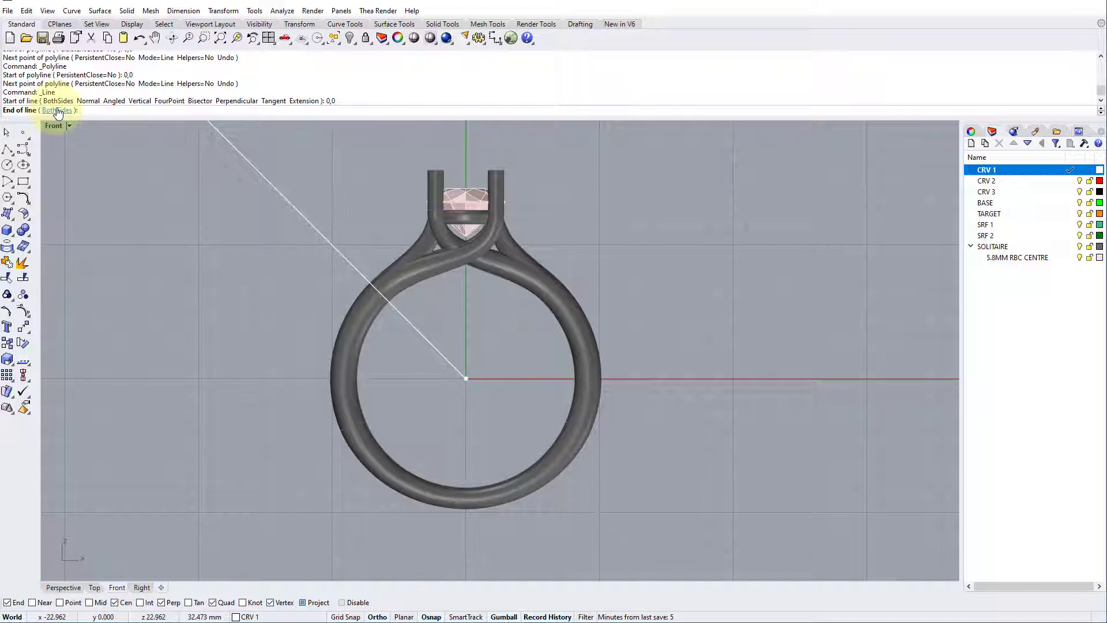
Step: Draw a horizontal line about 23 mm long in the Front view, extending on both sides of the origin past the ring shank, and select it
click(58, 110)
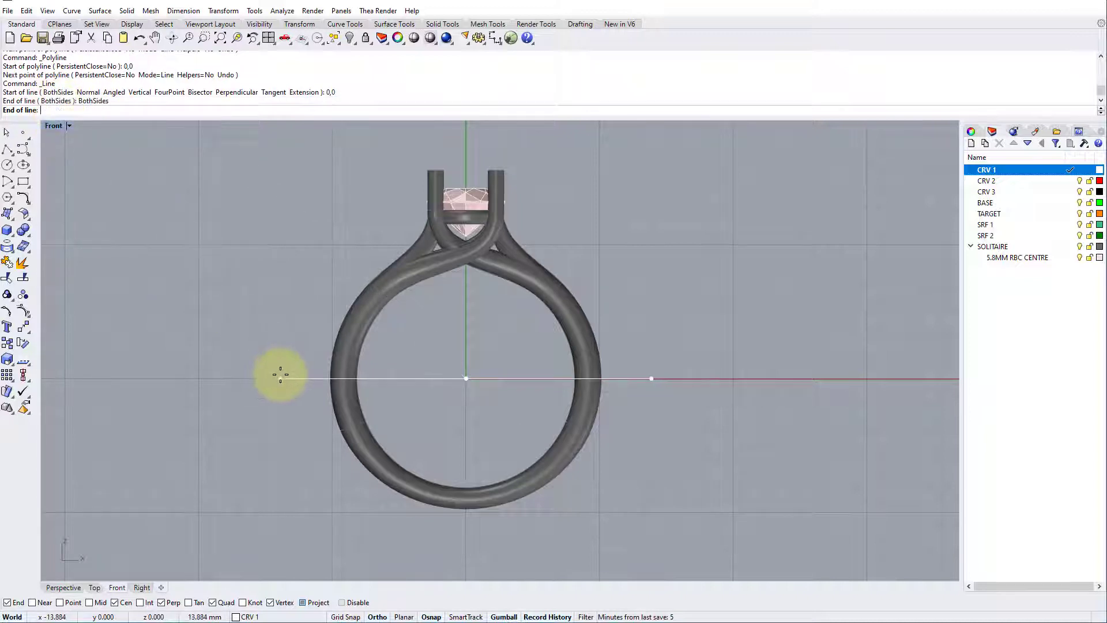
click(313, 372)
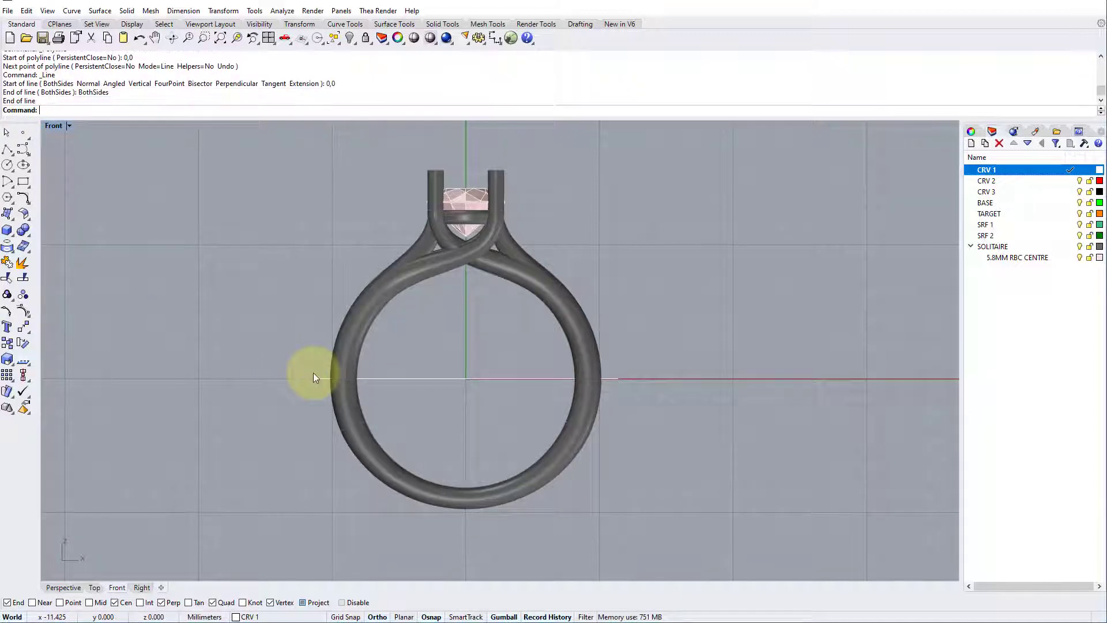
click(324, 378)
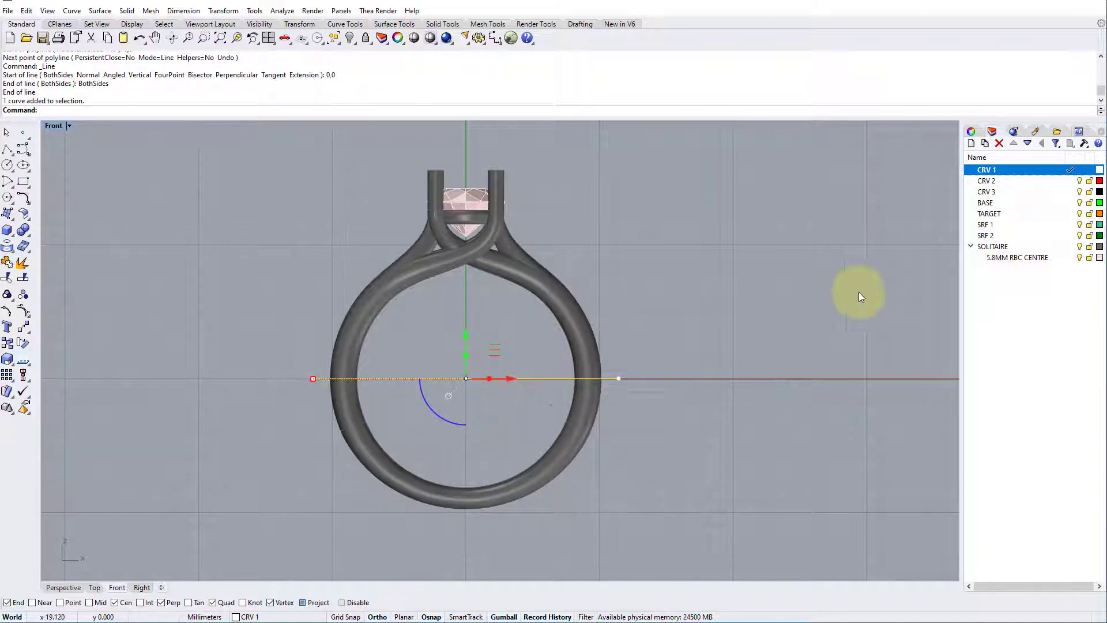
Step: Make CRV 2 the current layer and project the line onto the ring with DeleteInput set to Yes, then inspect the curves in perspective
click(1060, 180)
click(1060, 177)
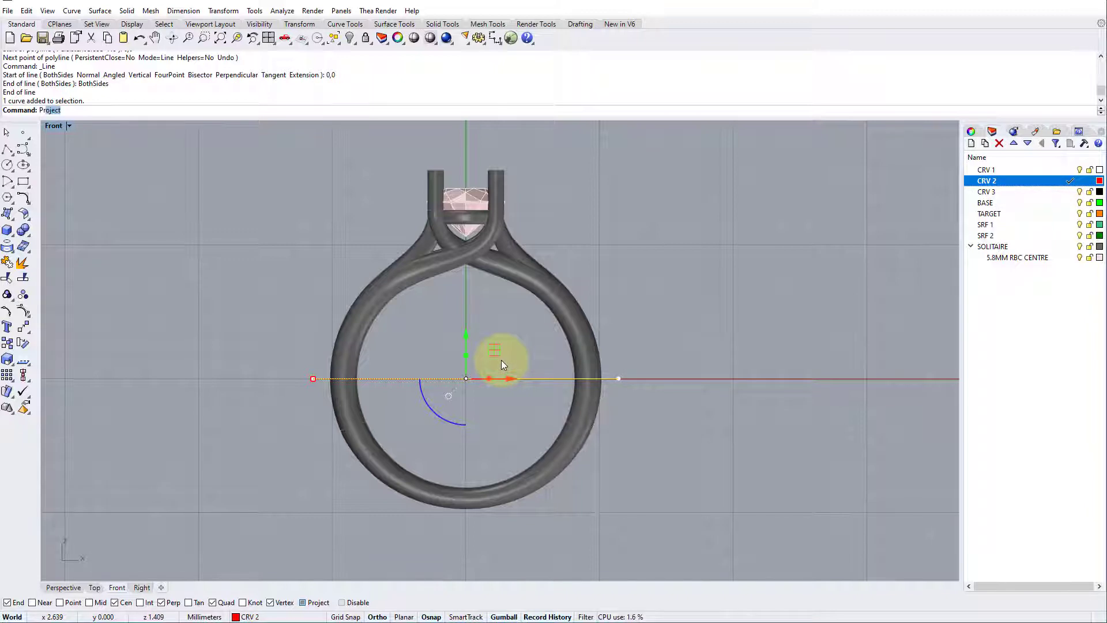
key(Return)
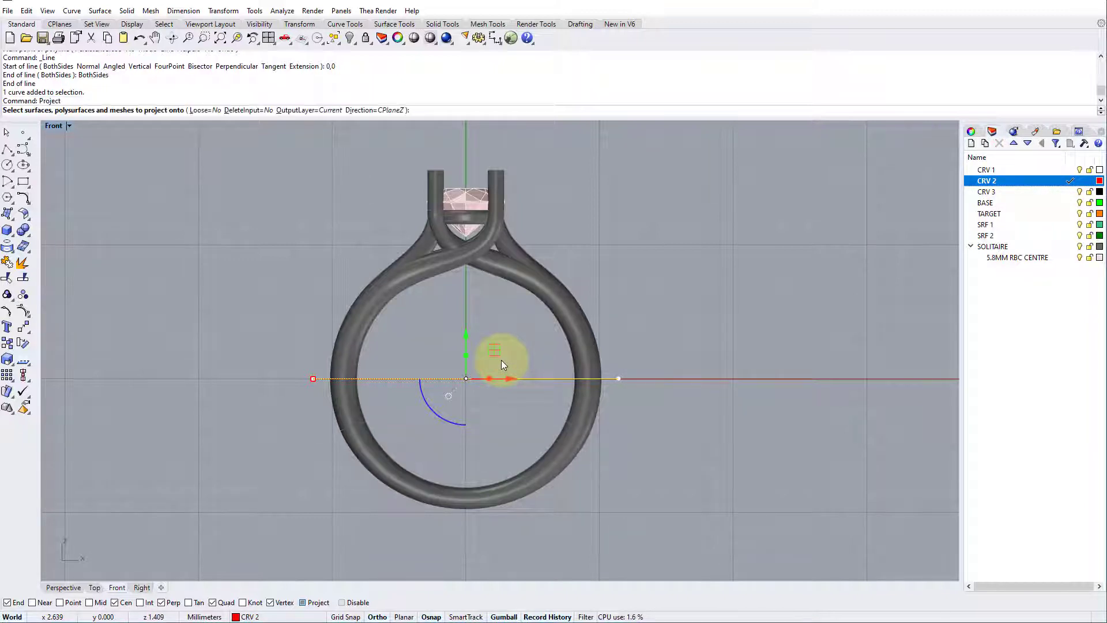
click(262, 110)
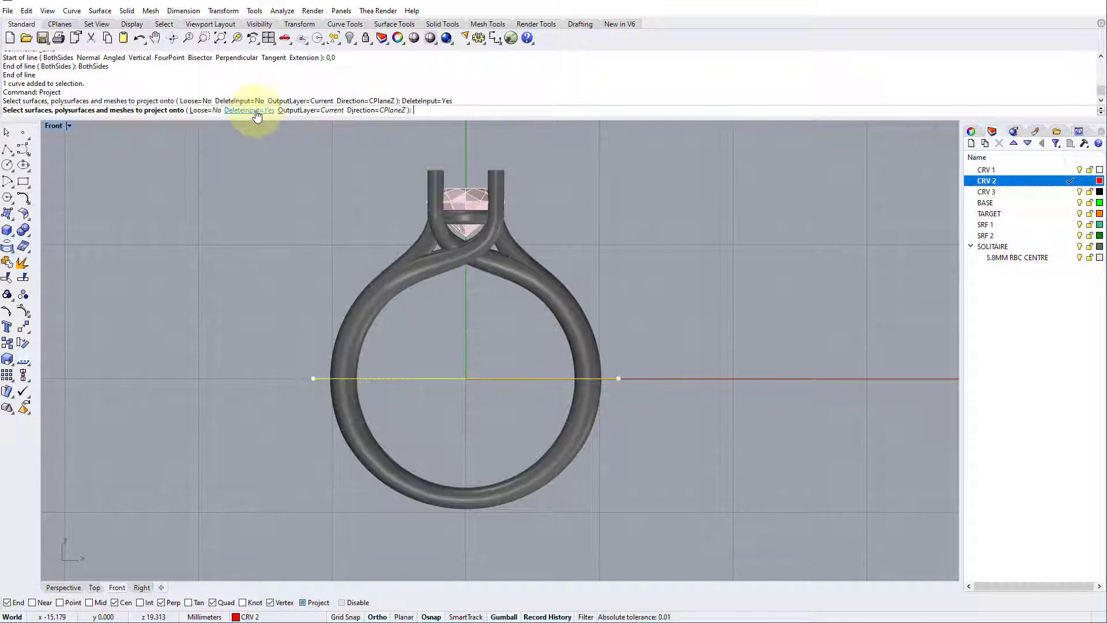
click(594, 395)
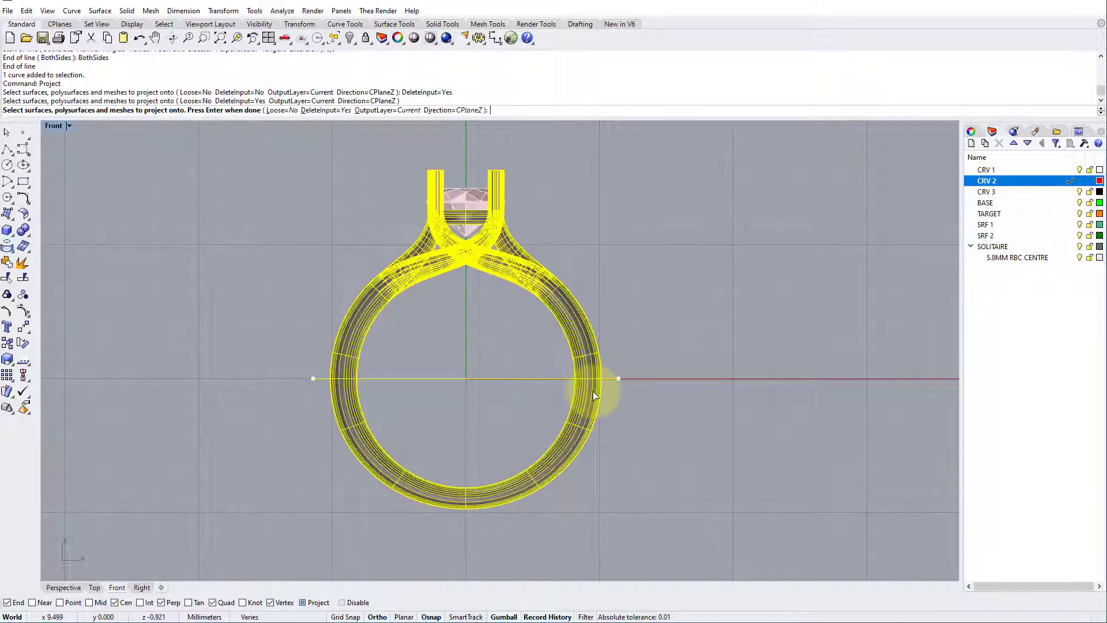
key(Return)
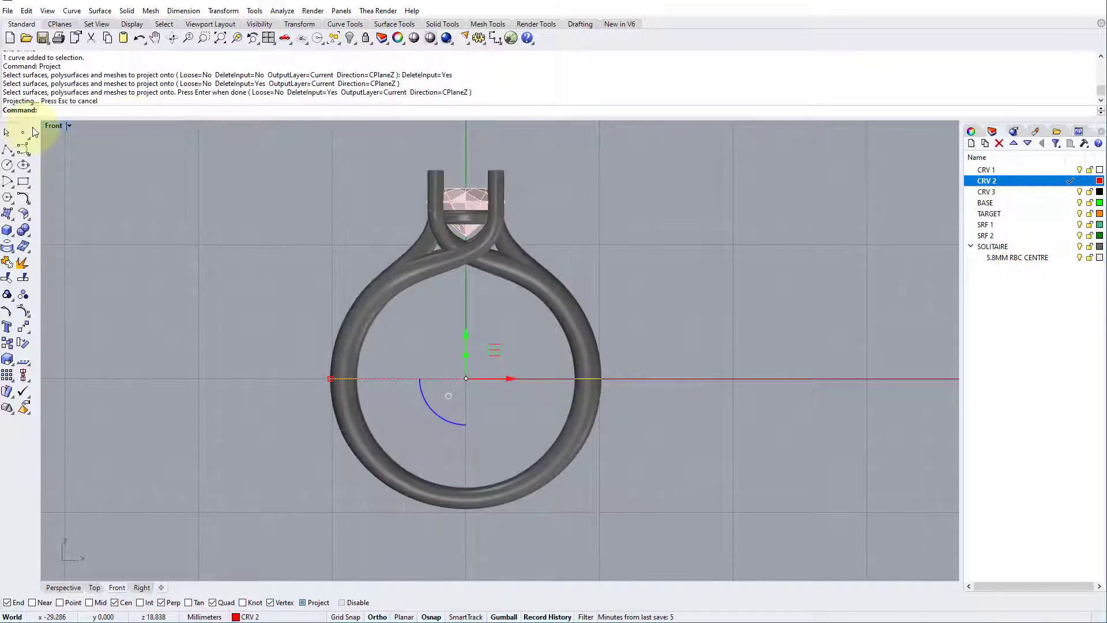
double_click(53, 126)
double_click(543, 128)
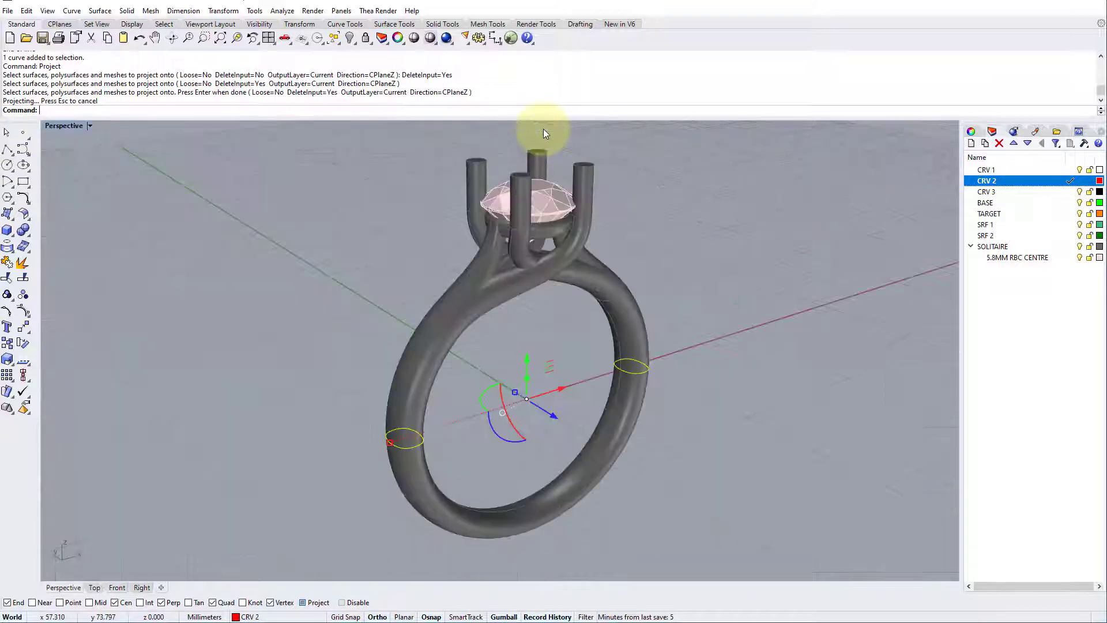
right_drag(462, 323, 371, 364)
click(316, 320)
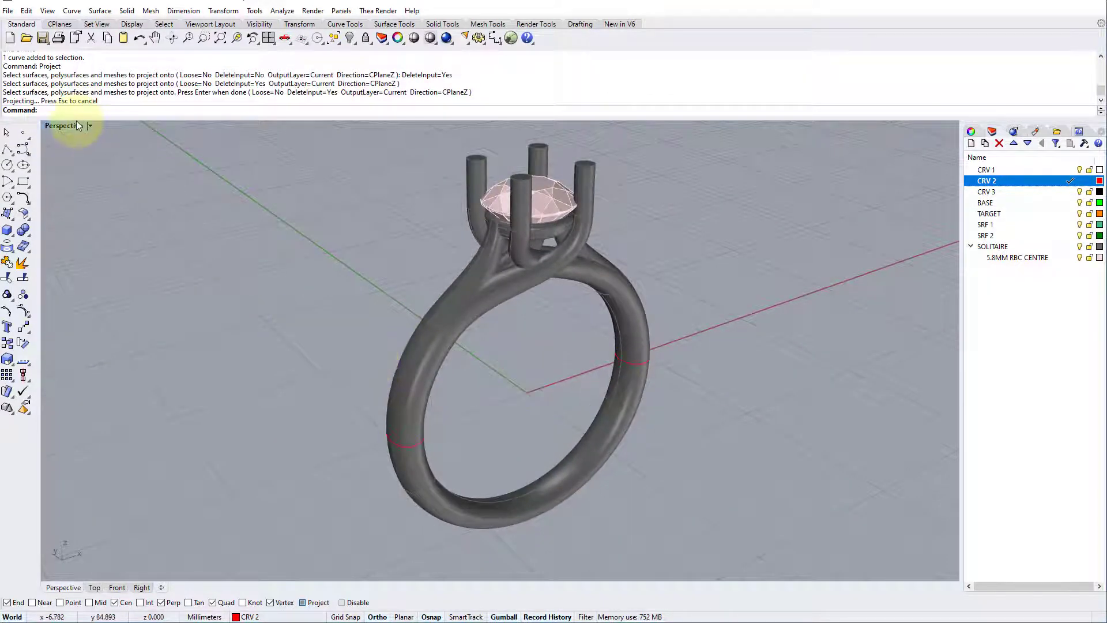
right_drag(320, 355, 350, 379)
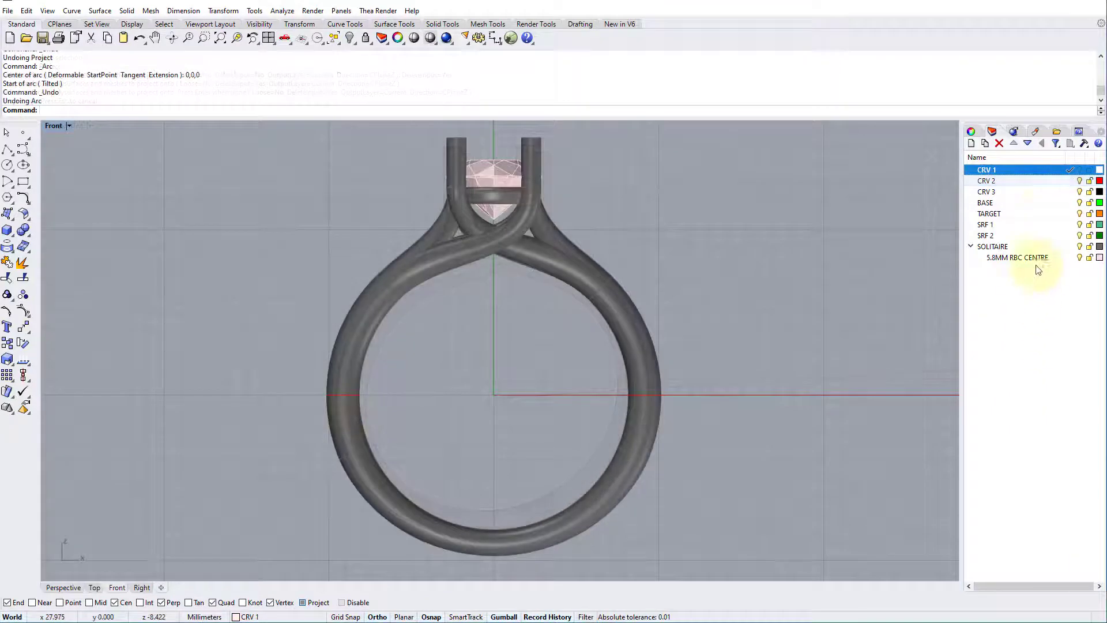
Step: Make TARGET the current layer and draw a half-circle arc centred at 0, about 9.2 mm in radius, over the upper half of the shank
double_click(1045, 214)
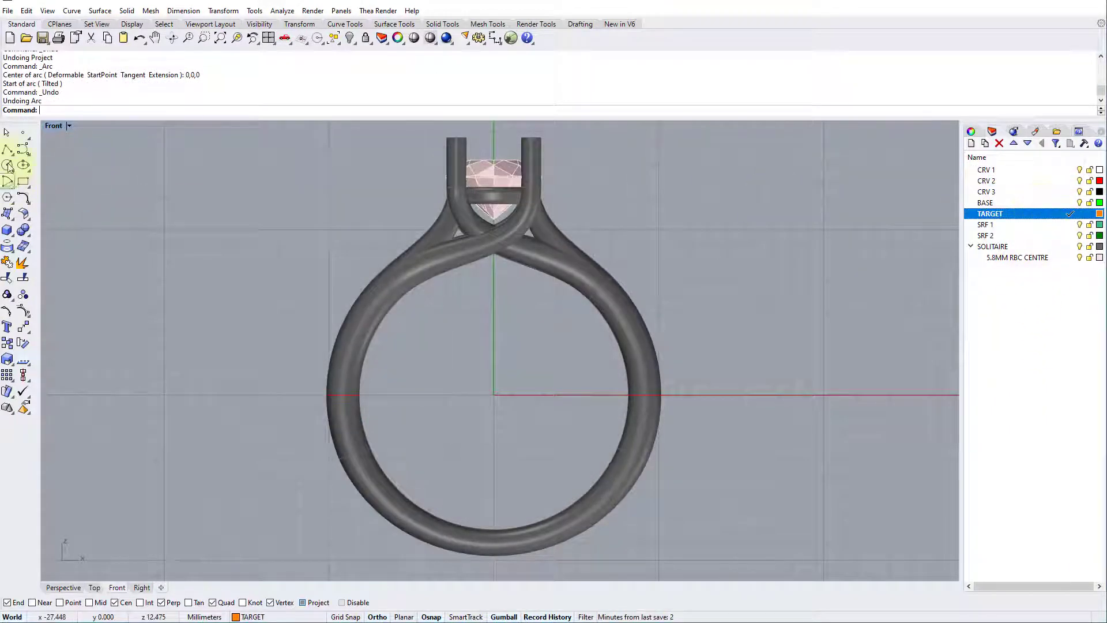
click(8, 183)
text(0)
key(Return)
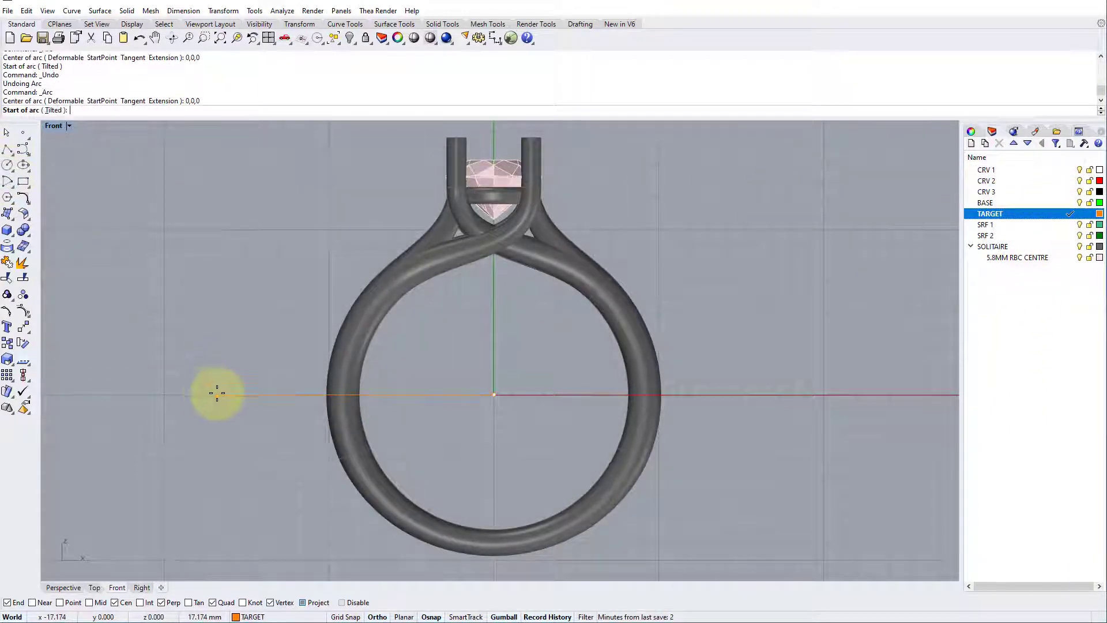
click(340, 400)
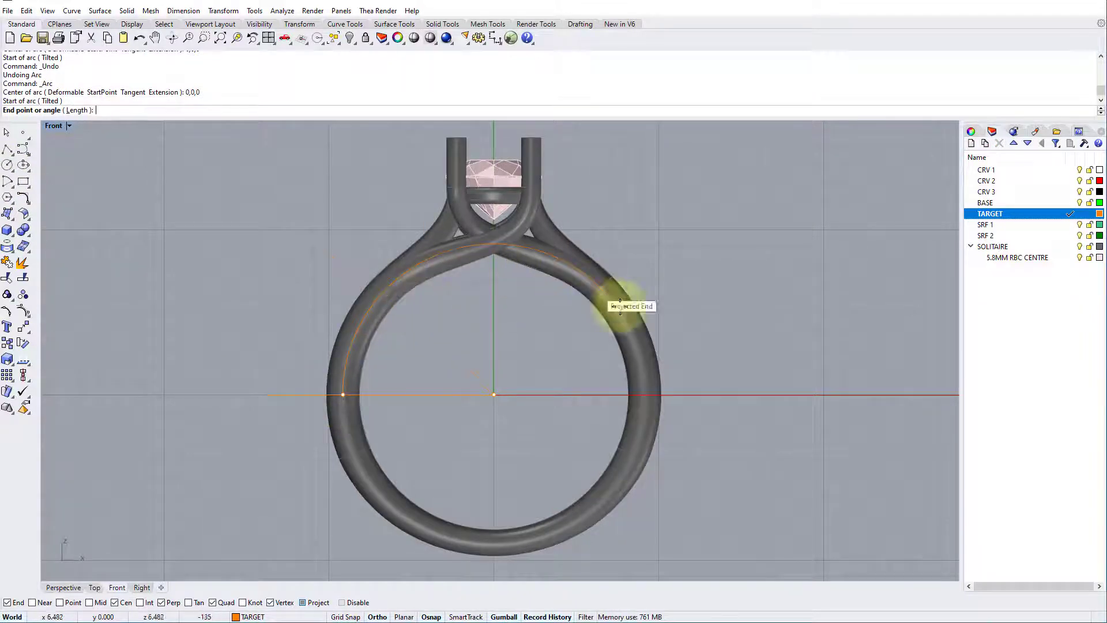
click(643, 390)
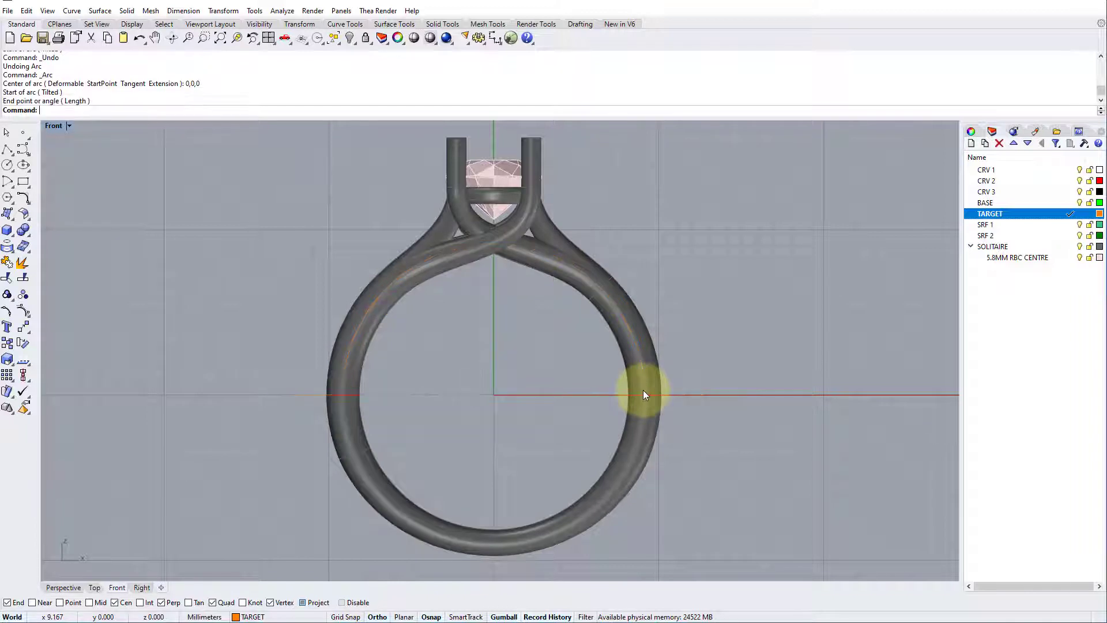
Step: Select the arc on the TARGET layer and project it onto the ring from the Front view onto layer CRV 1, keeping the original arc
double_click(54, 124)
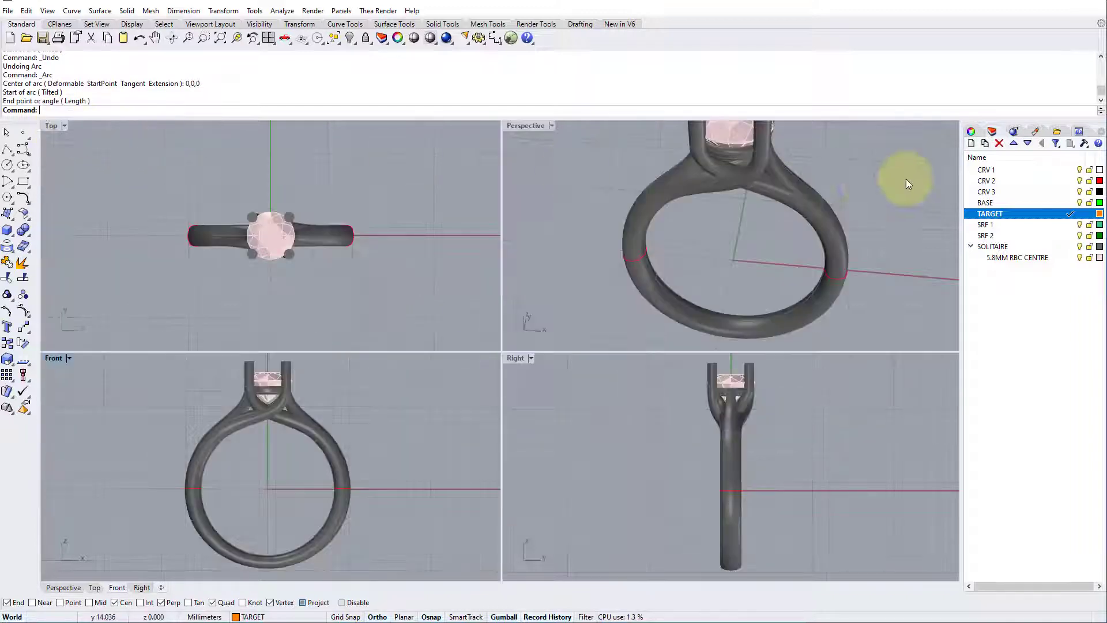
right_click(1016, 213)
click(1058, 391)
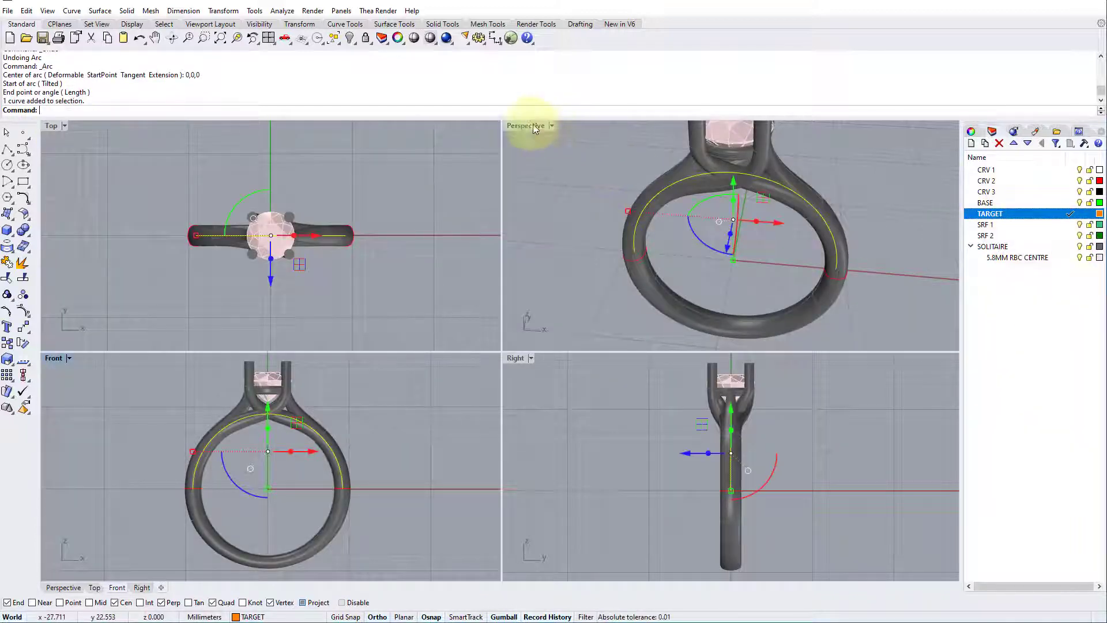
double_click(526, 126)
right_drag(469, 305, 332, 368)
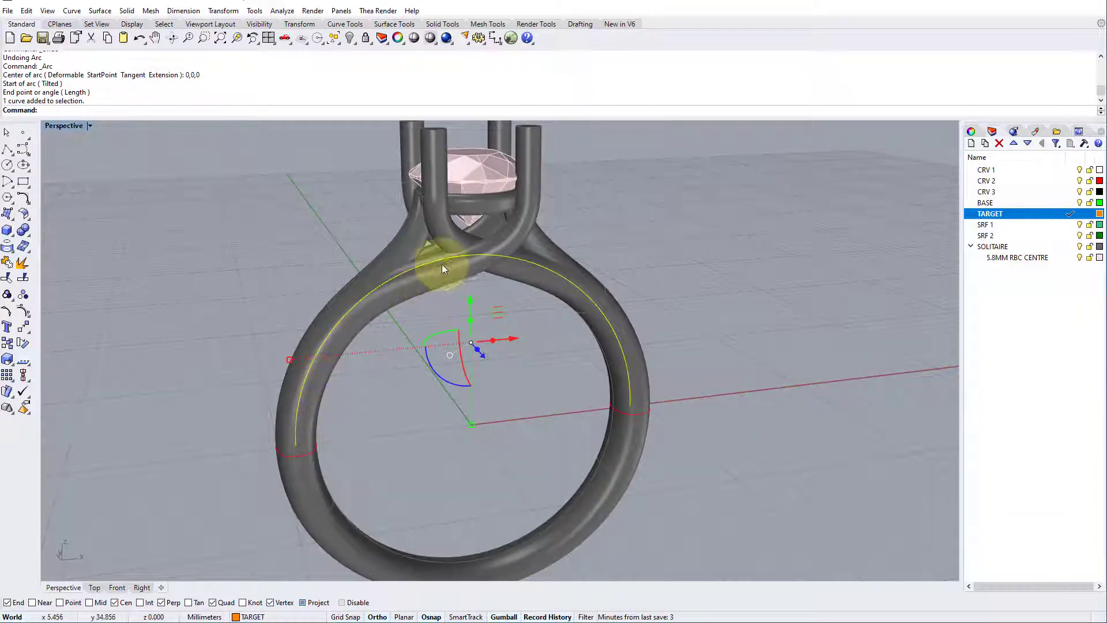
double_click(65, 126)
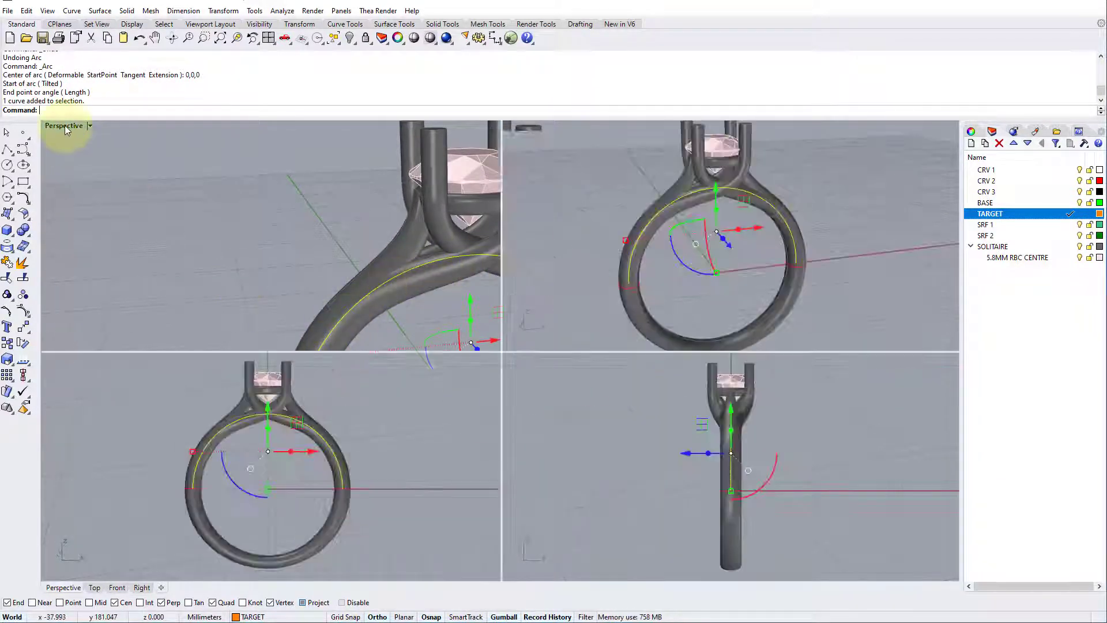
double_click(50, 357)
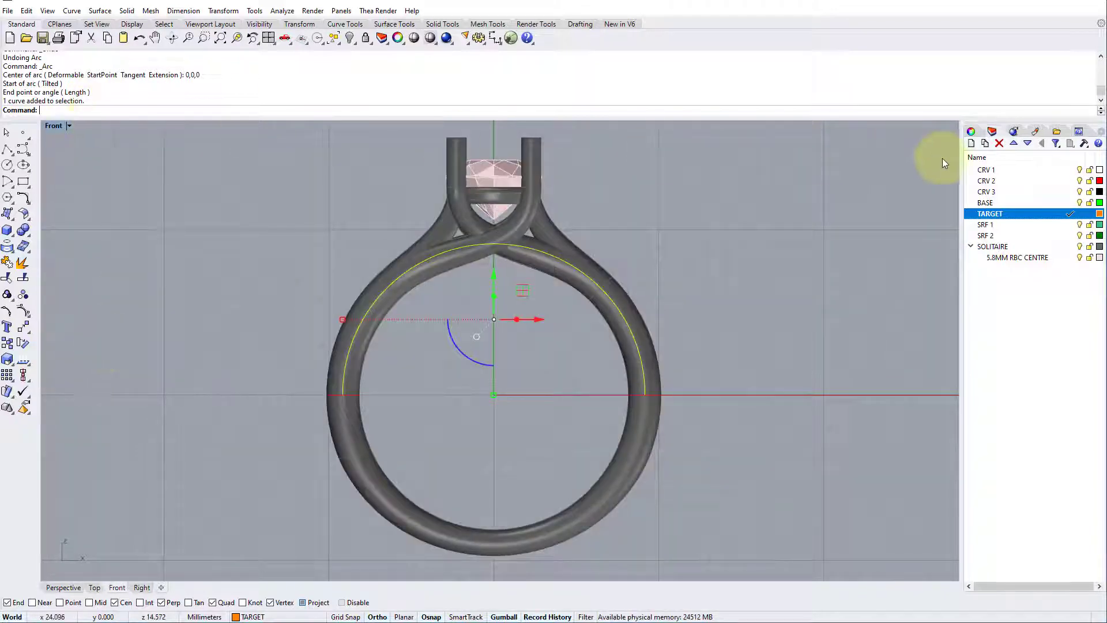
double_click(1032, 170)
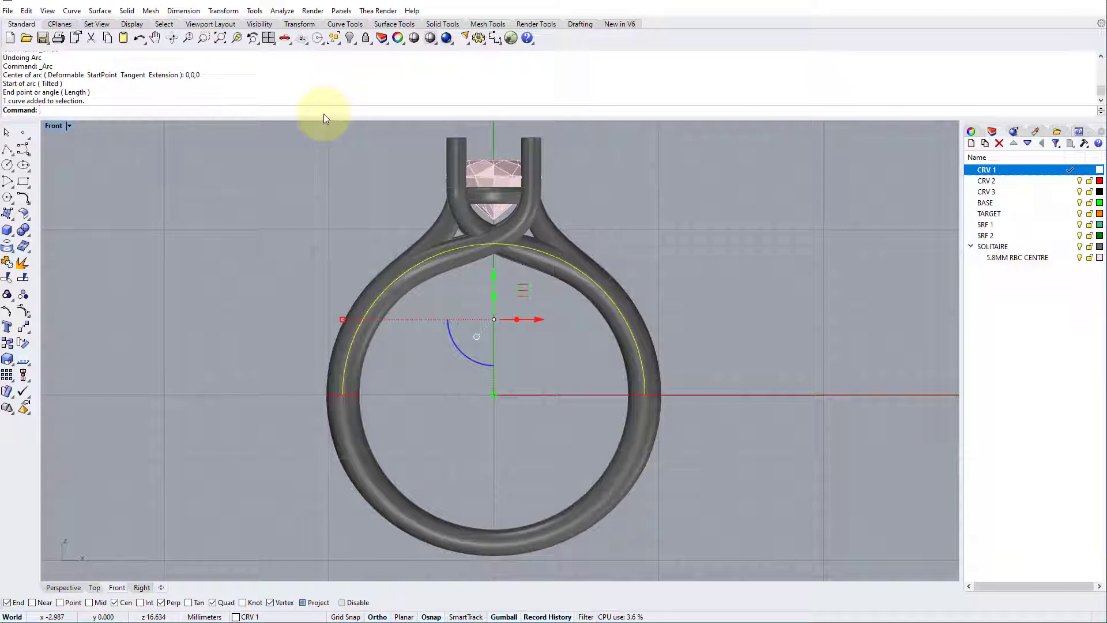
text(Project)
key(Return)
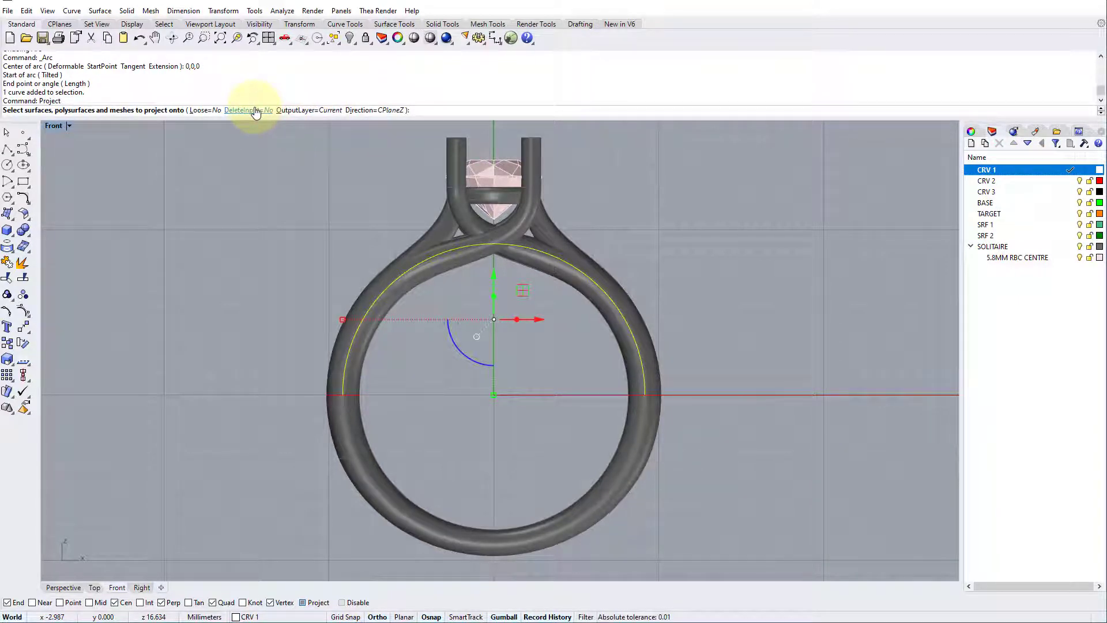
click(426, 277)
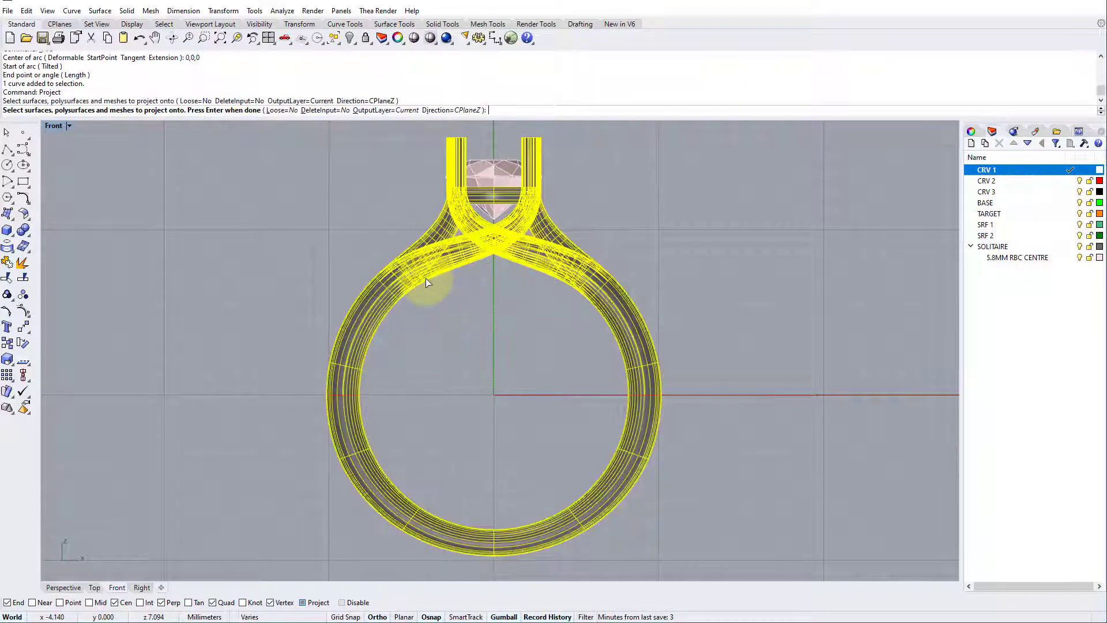
right_click(469, 305)
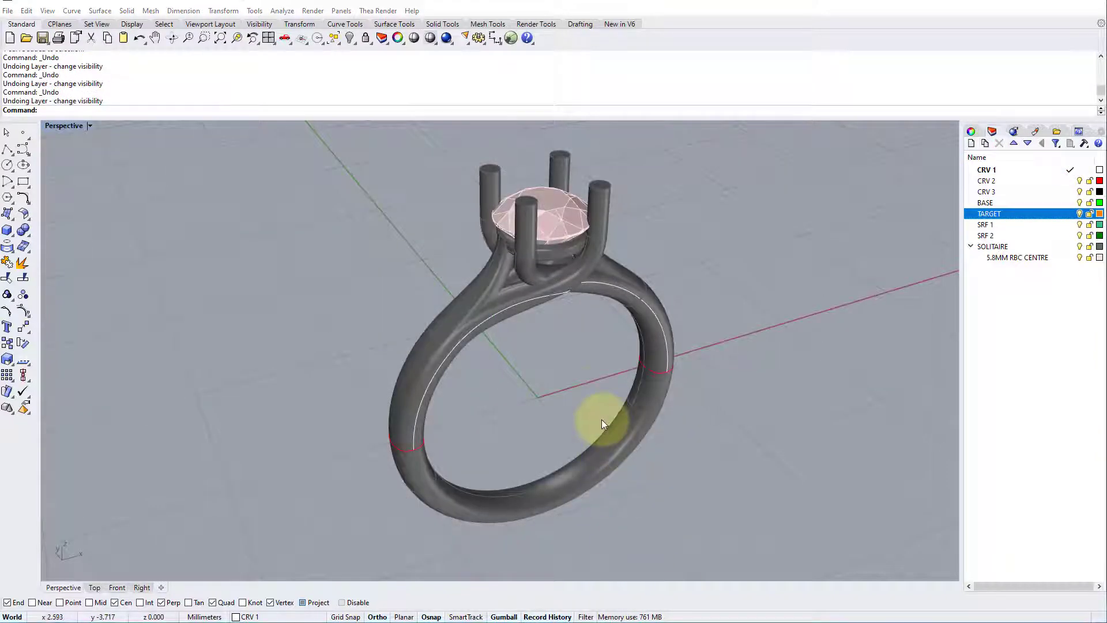
Step: Hide the SOLITAIRE, CRV 2 and TARGET layers to isolate the projected curves on CRV 1
right_drag(601, 424, 582, 385)
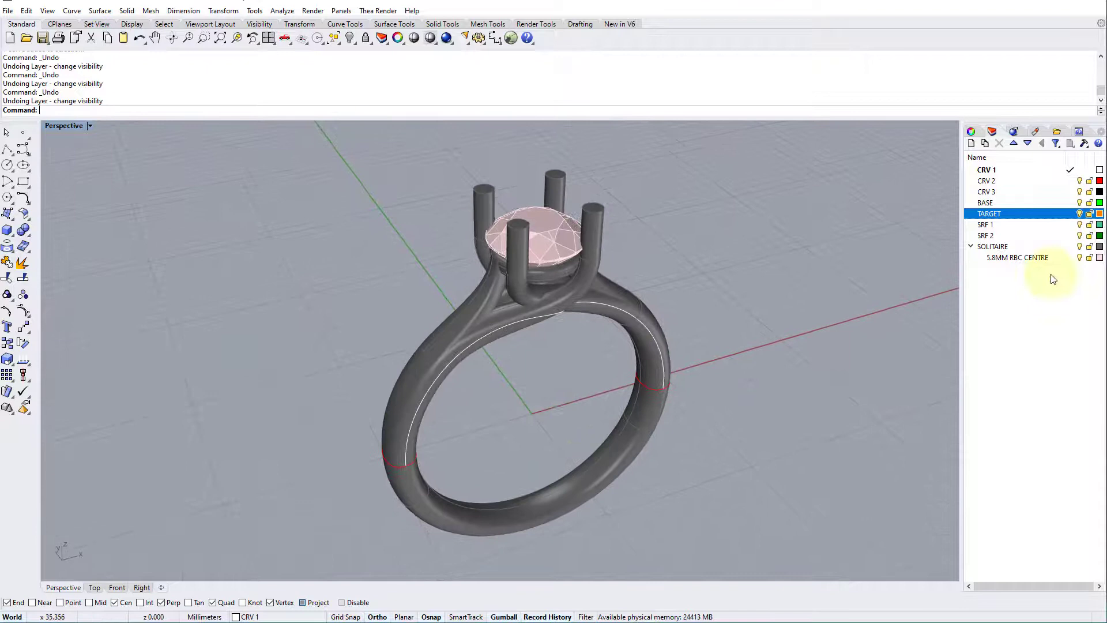
click(1080, 247)
right_drag(662, 351, 650, 388)
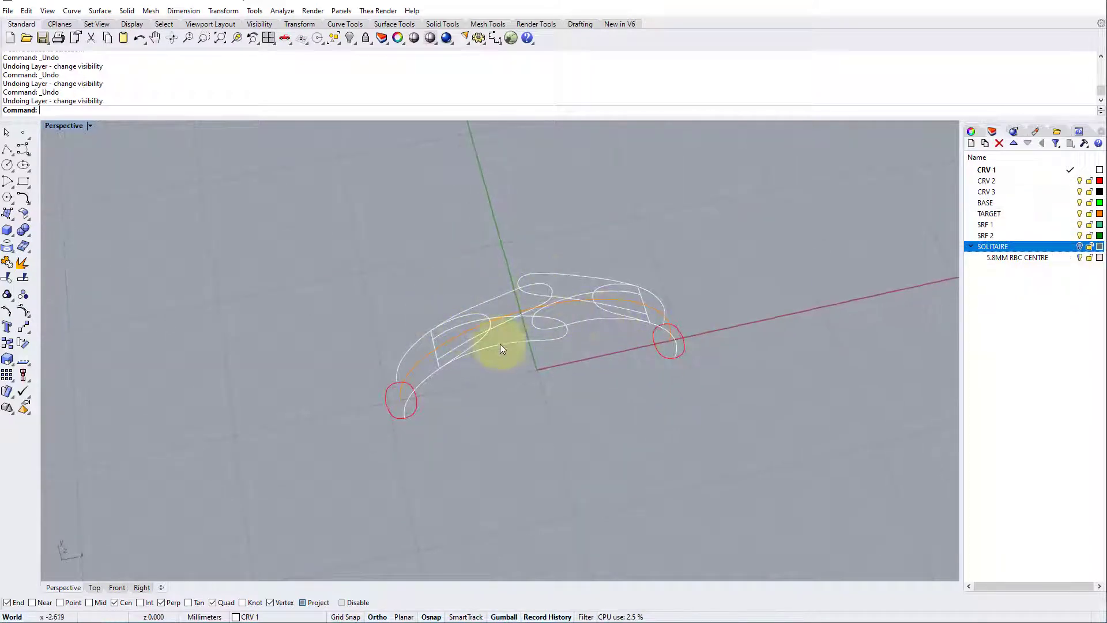
right_drag(501, 349, 511, 334)
click(1080, 181)
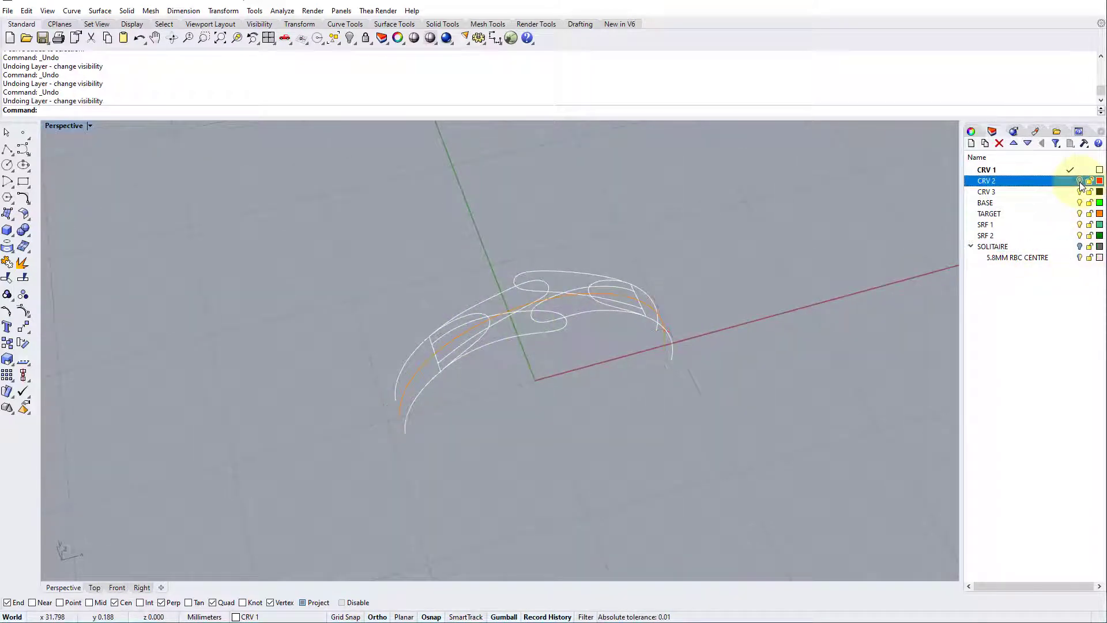
click(1080, 214)
Step: Select all the projected CRV 1 curves, explode them into separate segments and clear the selection
right_drag(627, 306, 570, 317)
drag(222, 240, 787, 472)
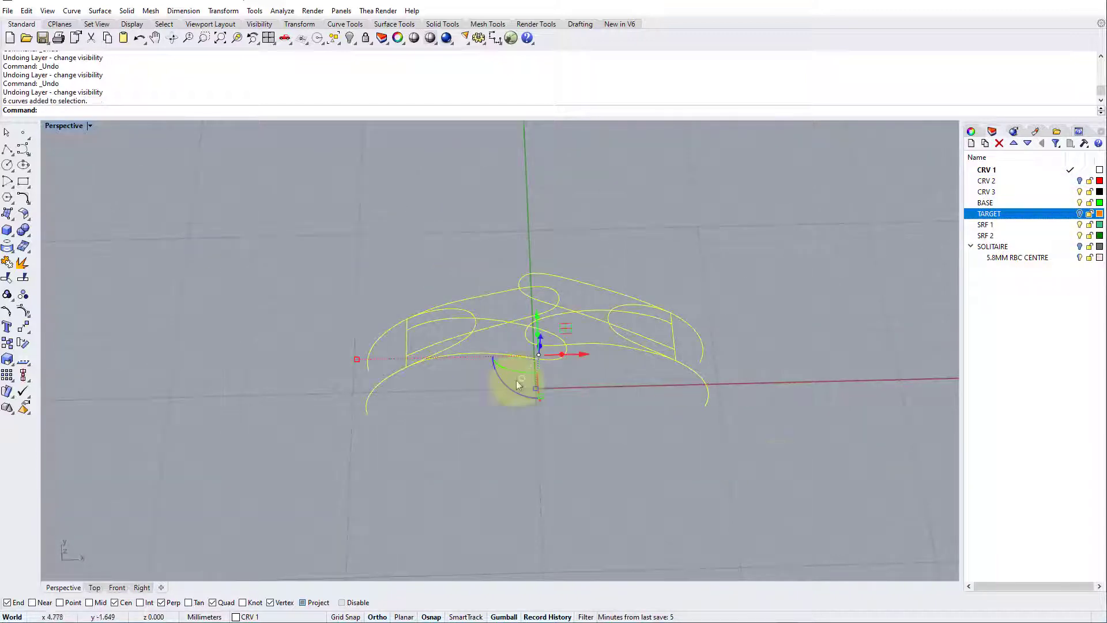
click(22, 262)
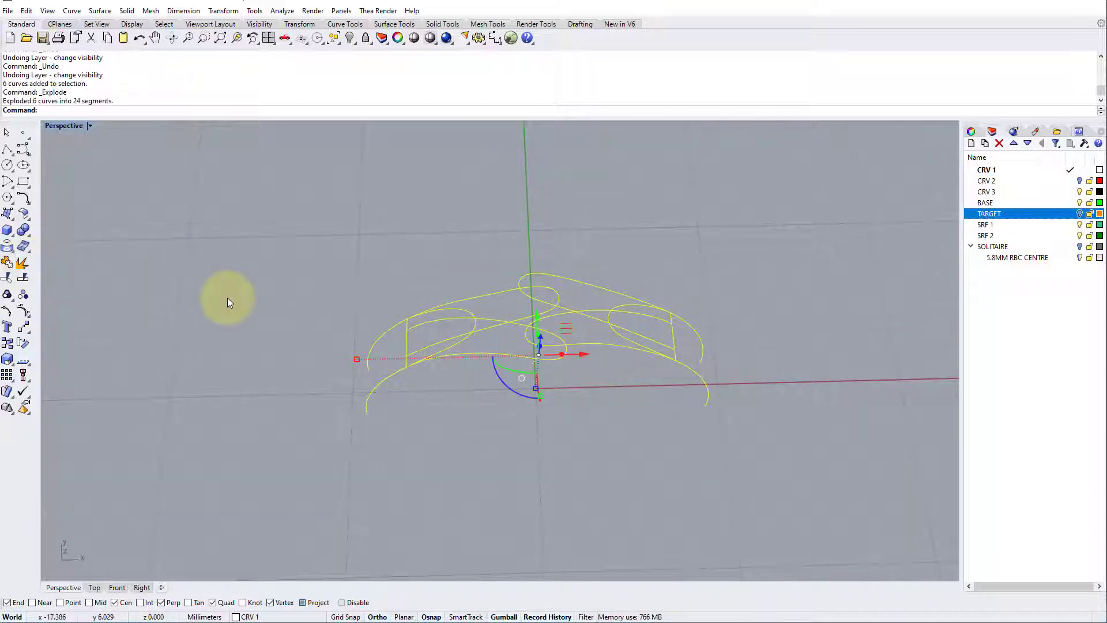
key(Escape)
Step: Select the connected front outline segments from shank end to shank end plus the upper crossing branch, invert the selection and delete all other curves
scroll(354, 396, up, 4)
click(379, 431)
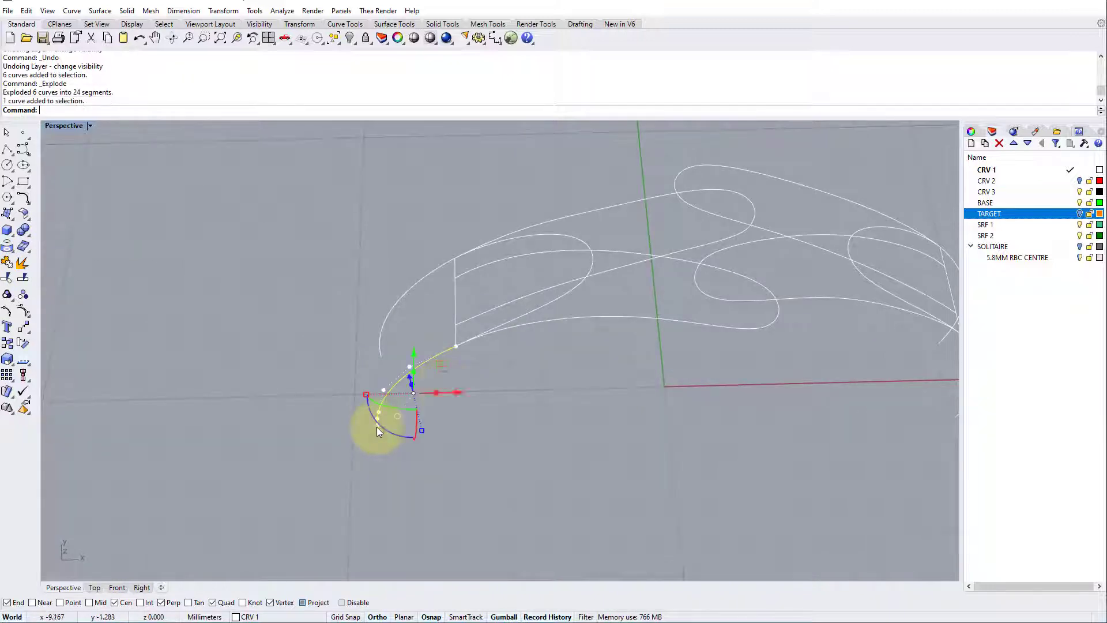
shift+click(500, 331)
right_drag(790, 346, 693, 325)
shift+click(698, 343)
scroll(694, 326, up, 3)
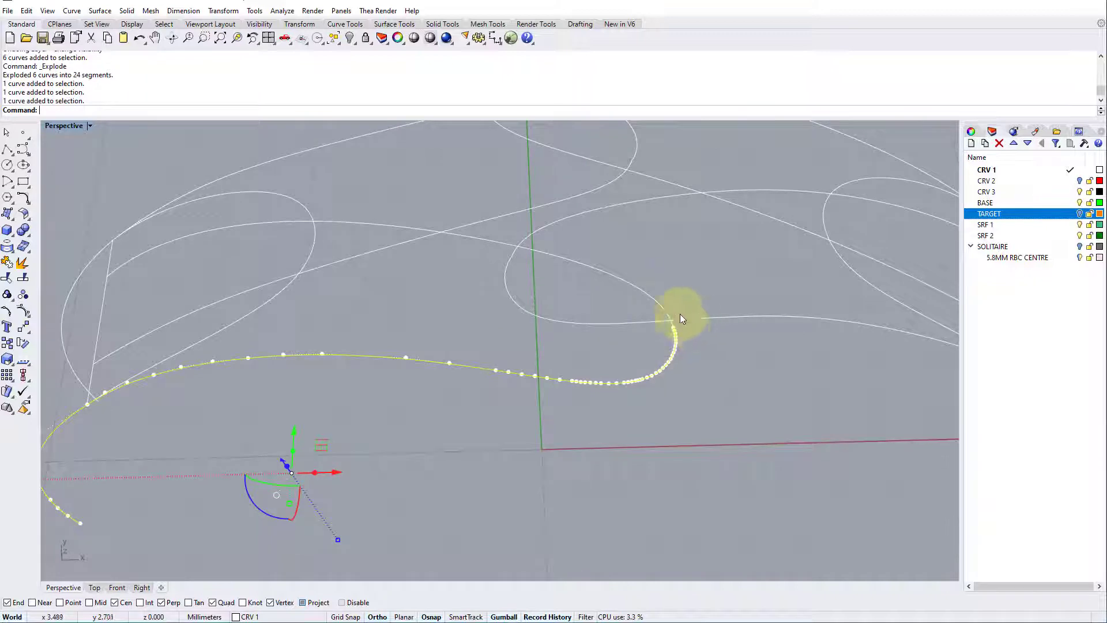
shift+click(669, 309)
shift+click(690, 320)
right_drag(690, 320, 647, 307)
scroll(632, 311, up, 5)
shift+click(683, 323)
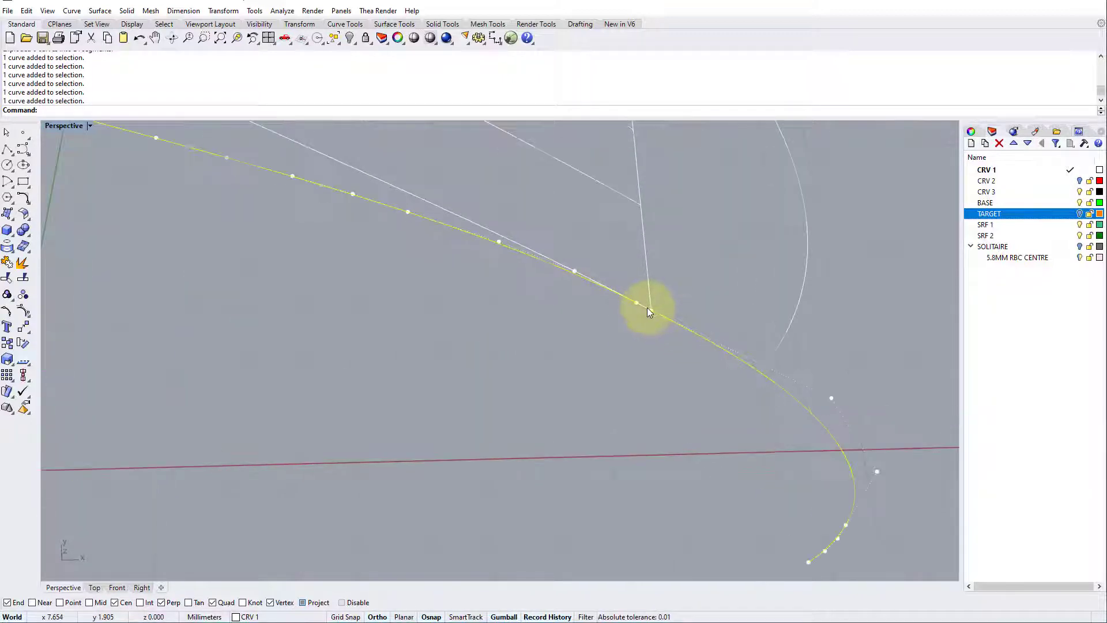
shift+click(646, 306)
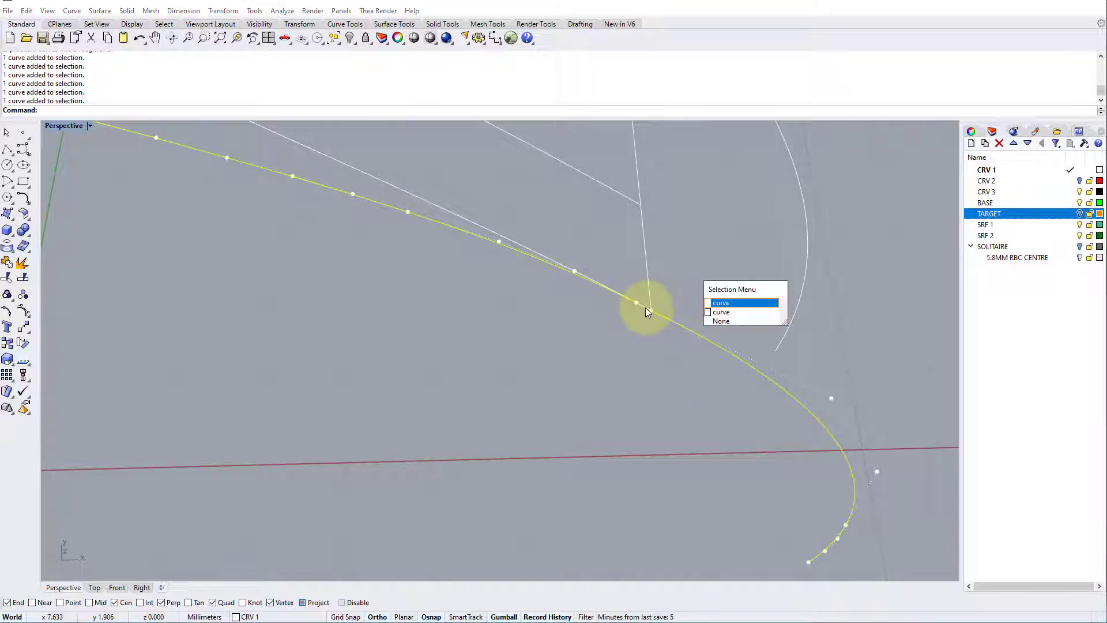
click(724, 312)
scroll(560, 406, down, 5)
scroll(559, 403, down, 5)
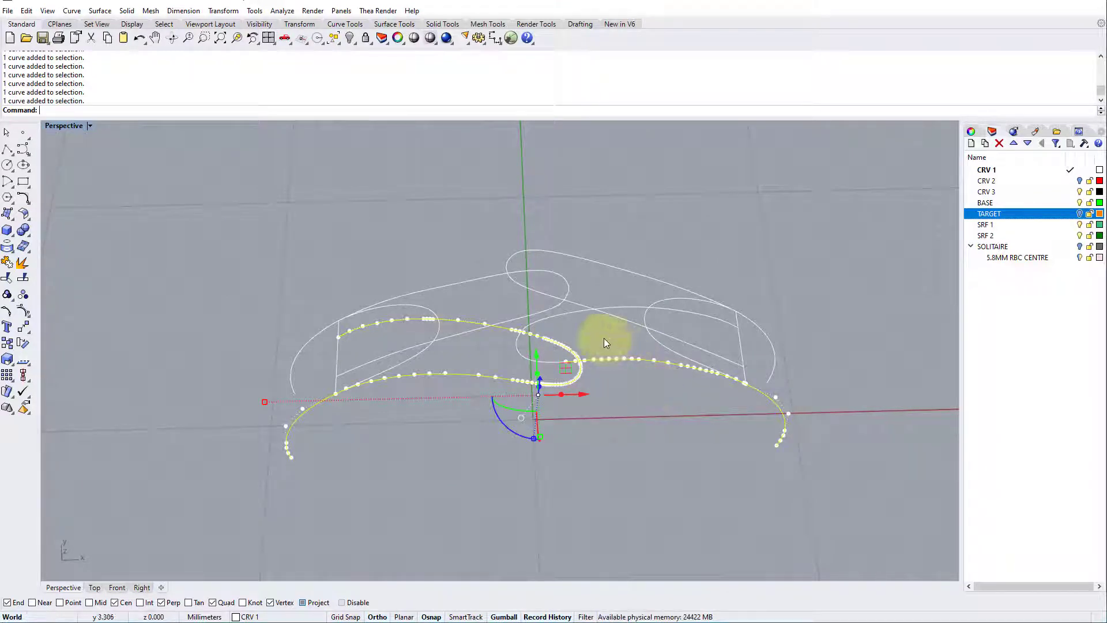
click(29, 12)
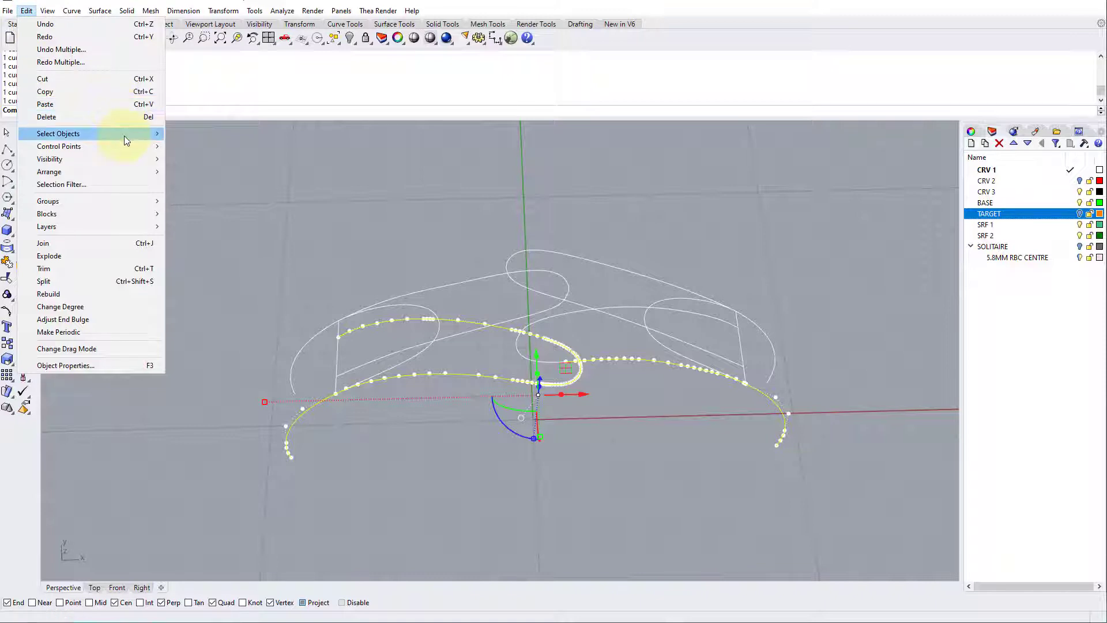
mouse_move(123, 136)
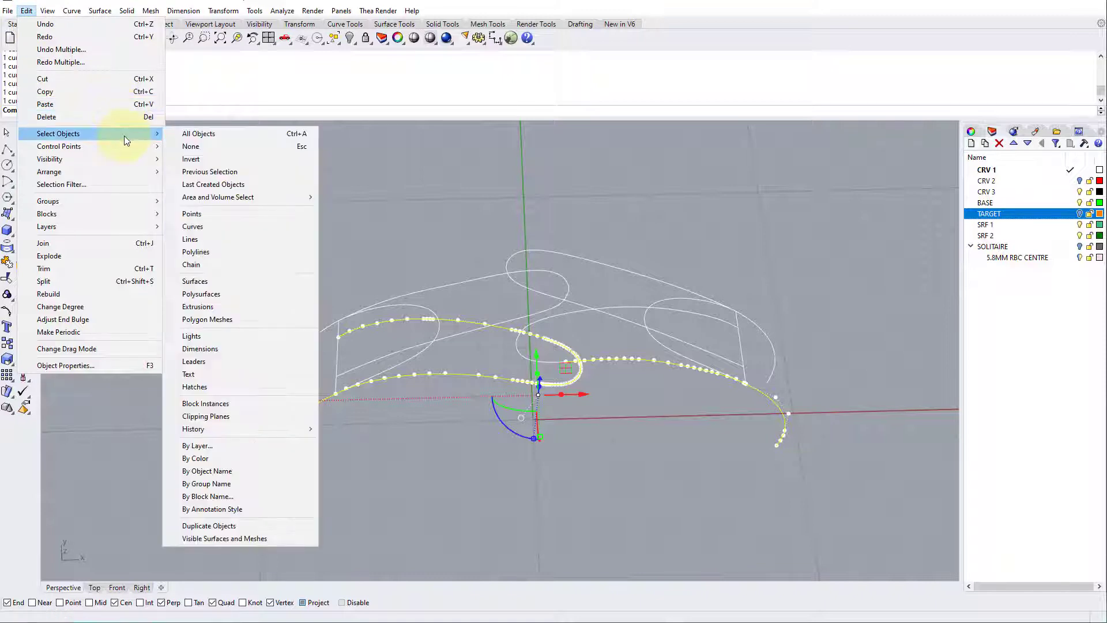
click(205, 165)
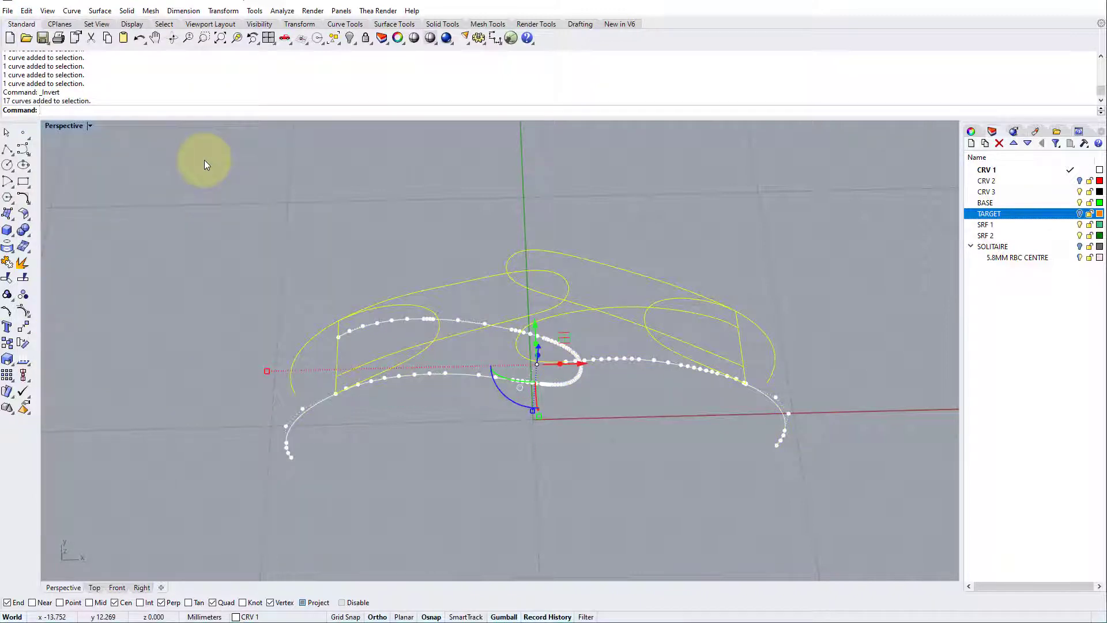
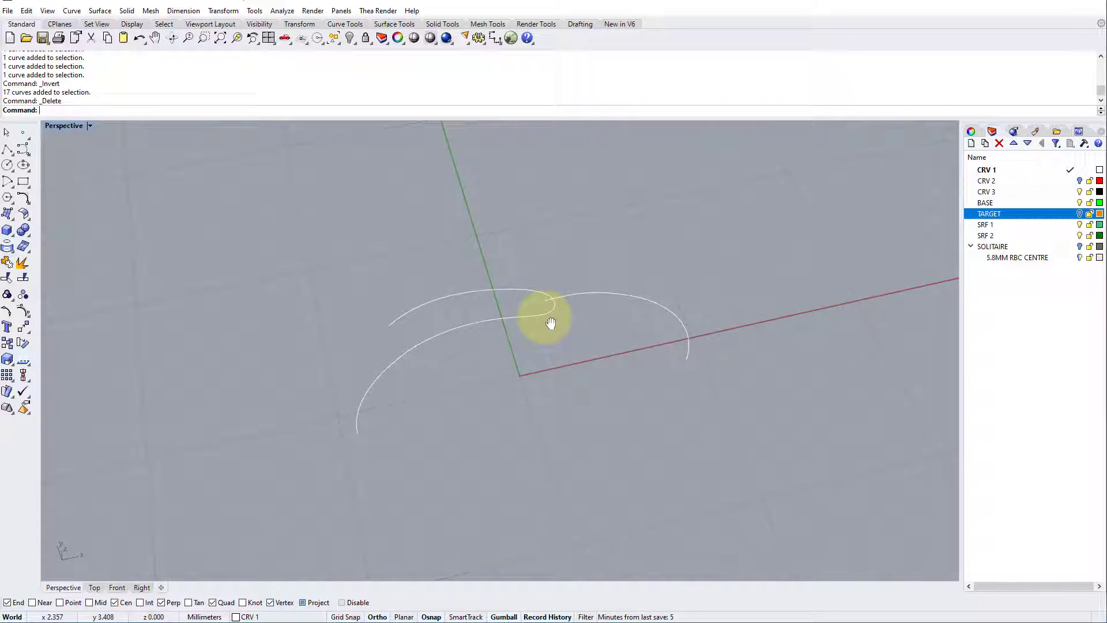
Step: Show the TARGET layer so its half-circle arc appears with the remaining outline curves
click(1079, 214)
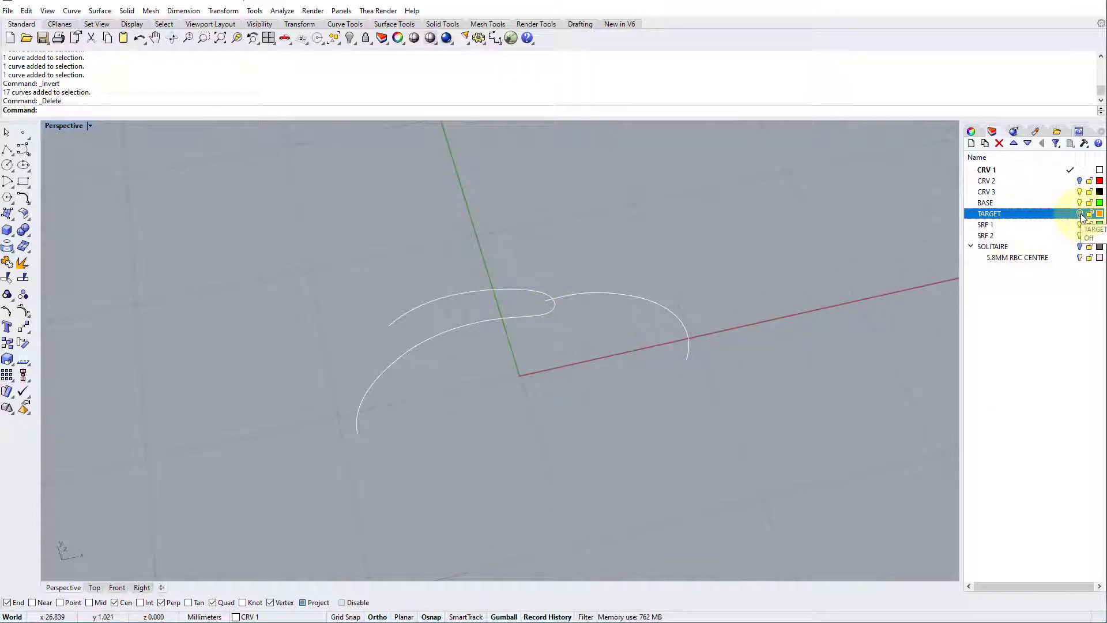
click(1079, 214)
right_drag(712, 388, 548, 306)
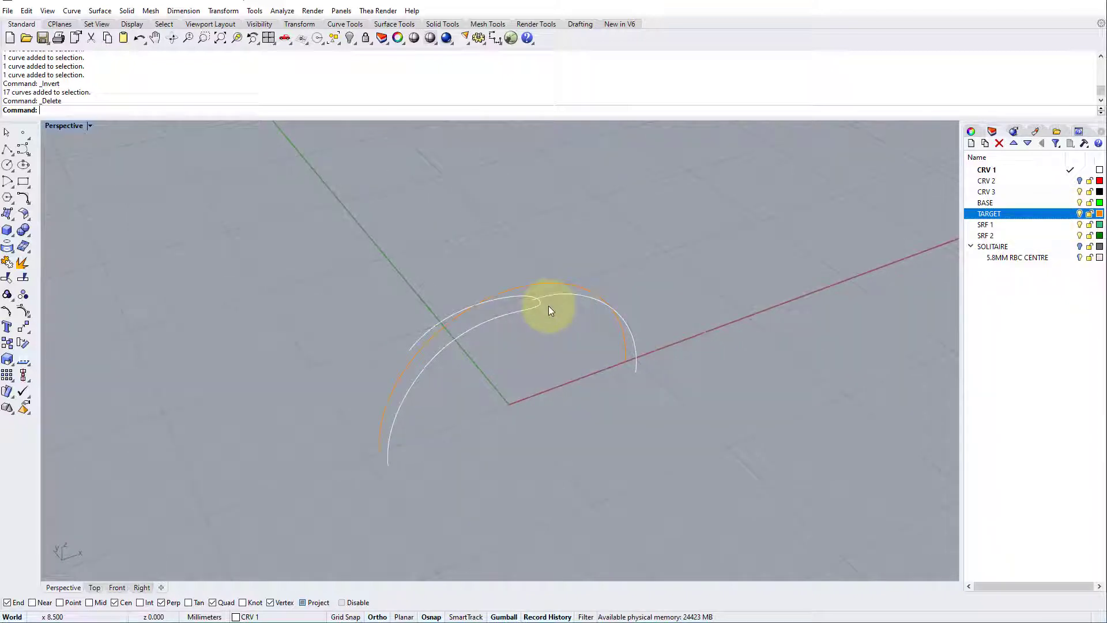
scroll(638, 337, down, 3)
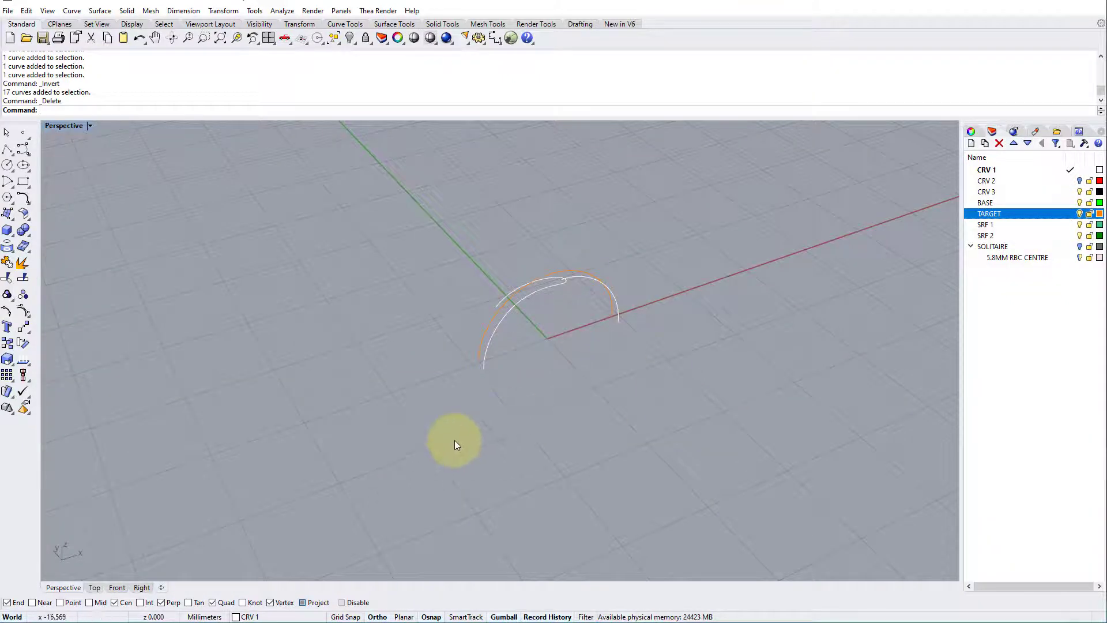
scroll(591, 330, up, 3)
right_drag(513, 383, 489, 292)
Step: Measure the length of the half-circle arc on the TARGET layer and copy the resulting value
click(489, 293)
click(282, 10)
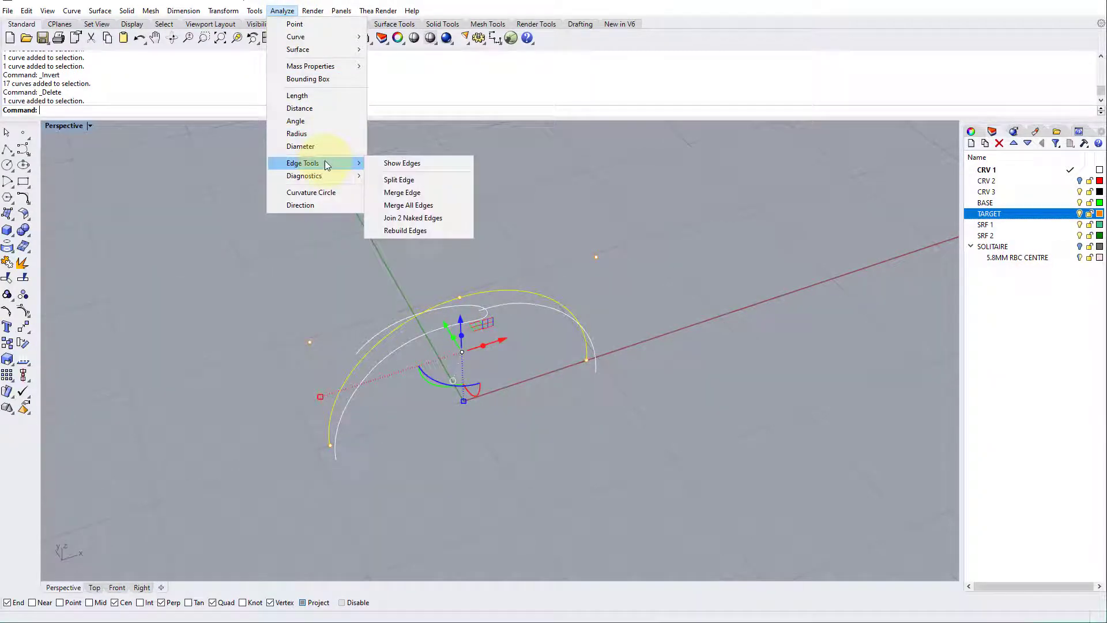
click(316, 96)
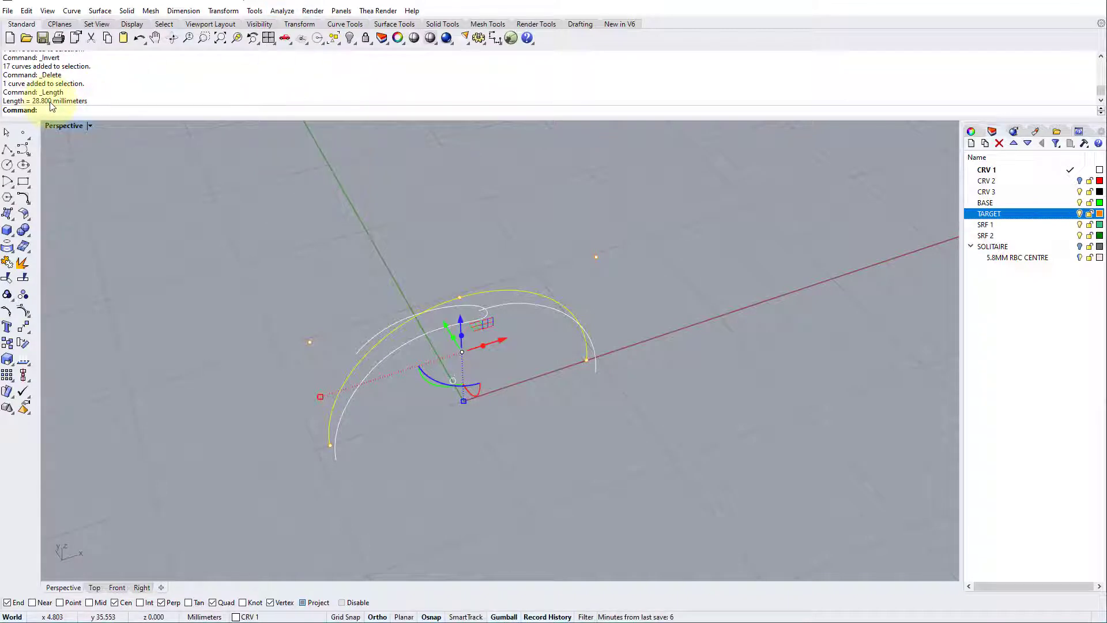
mouse_move(32, 102)
mouse_down()
mouse_move(46, 99)
mouse_move(32, 101)
mouse_up()
right_click(38, 104)
click(65, 123)
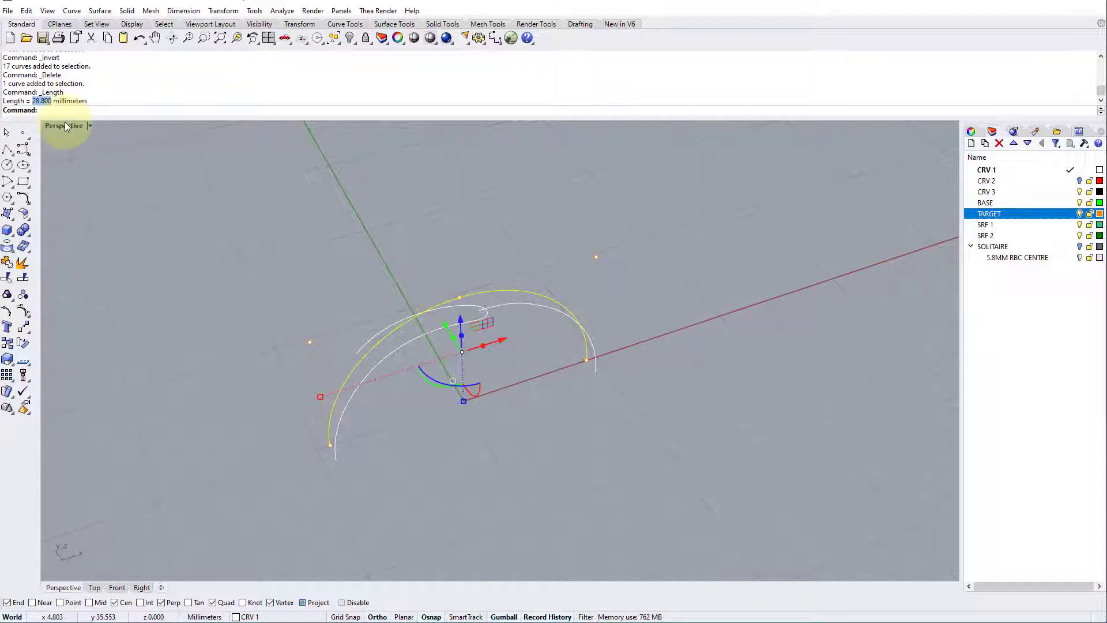
Step: Make BASE the current layer and draw a straight line 28.800 mm long parallel to the X axis, in front of the ring curves
click(1015, 215)
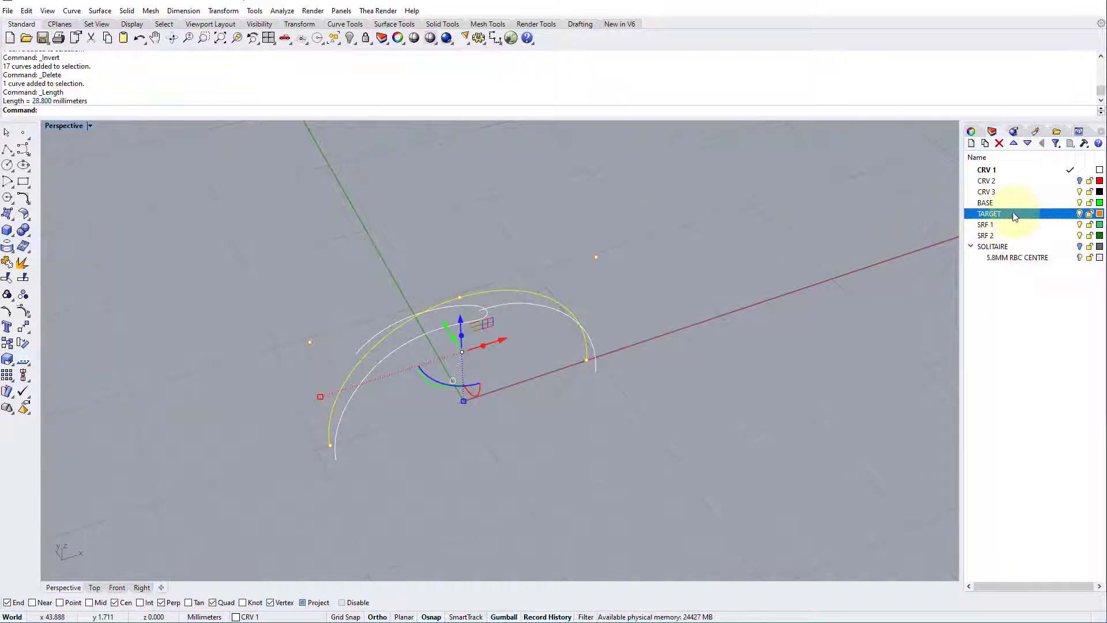
double_click(1029, 201)
click(759, 256)
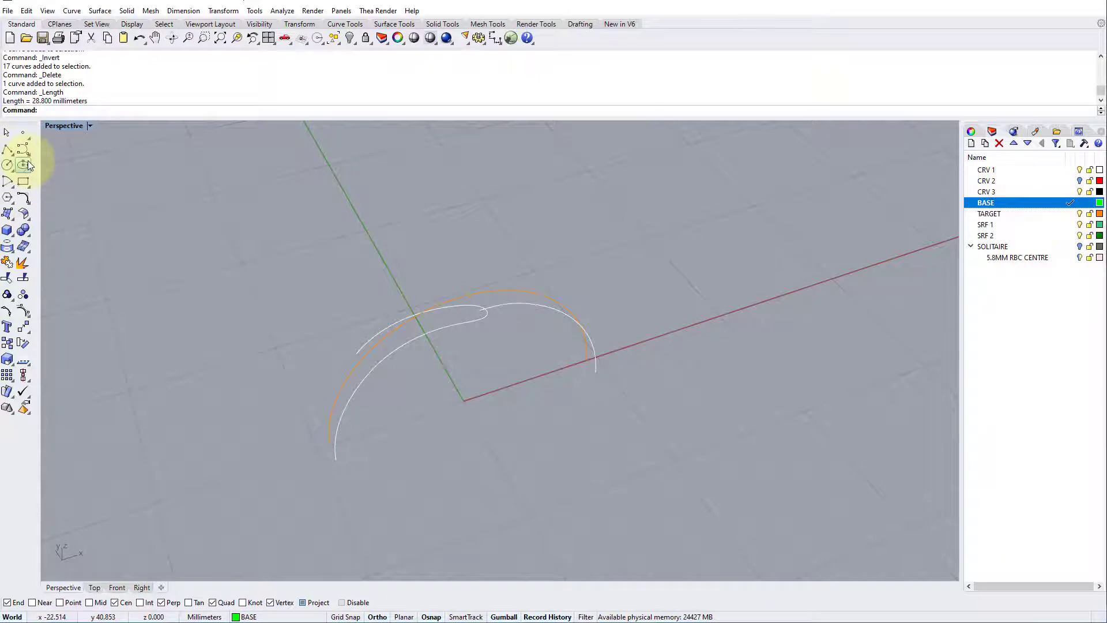
click(9, 153)
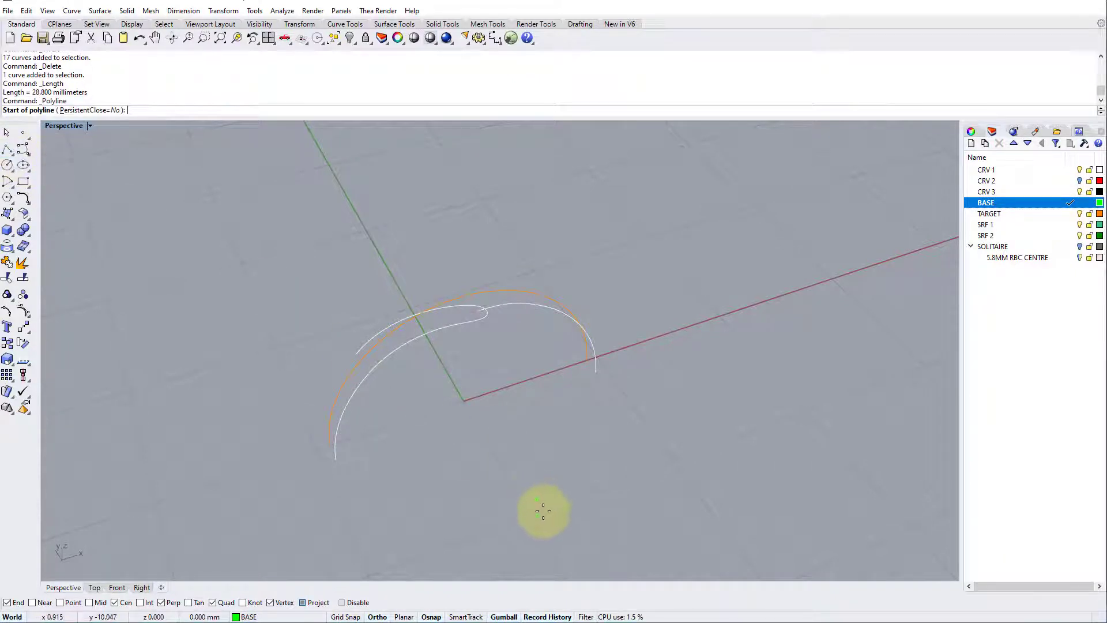
click(543, 511)
key(ctrl+v)
key(Return)
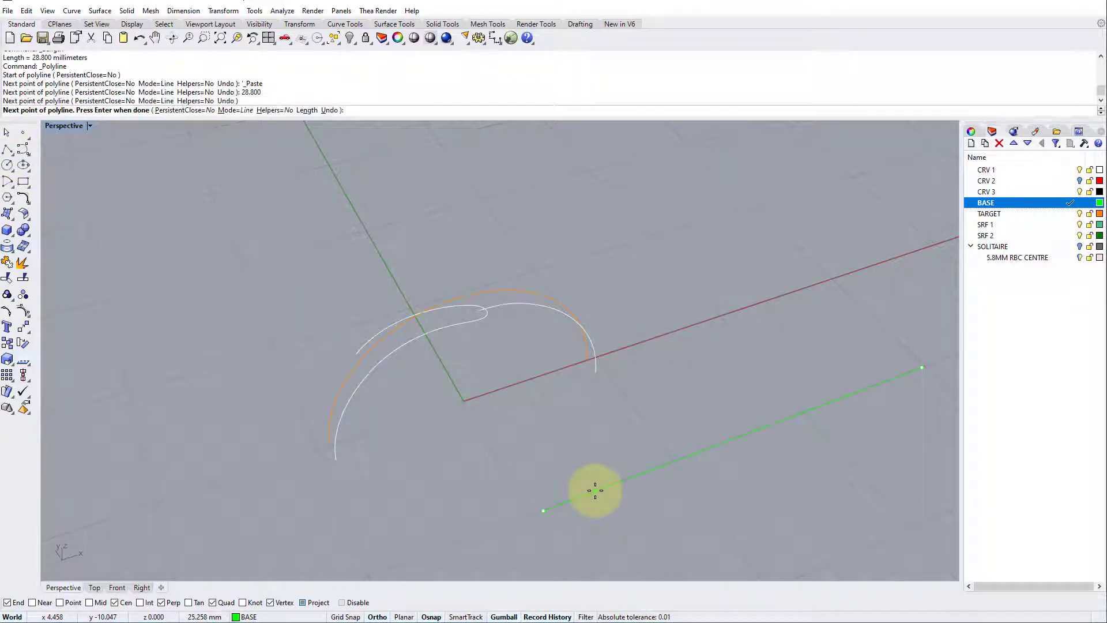
key(Return)
Step: Measure the BASE line's length to check it against the TARGET arc, and clear the selection
shift+right_drag(594, 490, 544, 458)
click(543, 458)
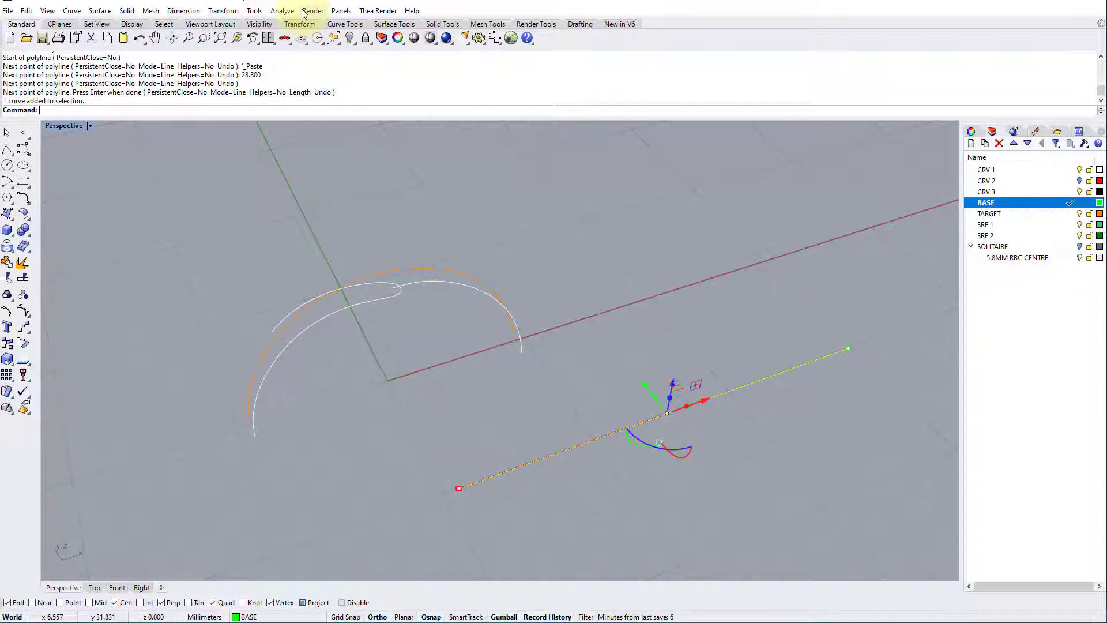
click(282, 11)
click(294, 94)
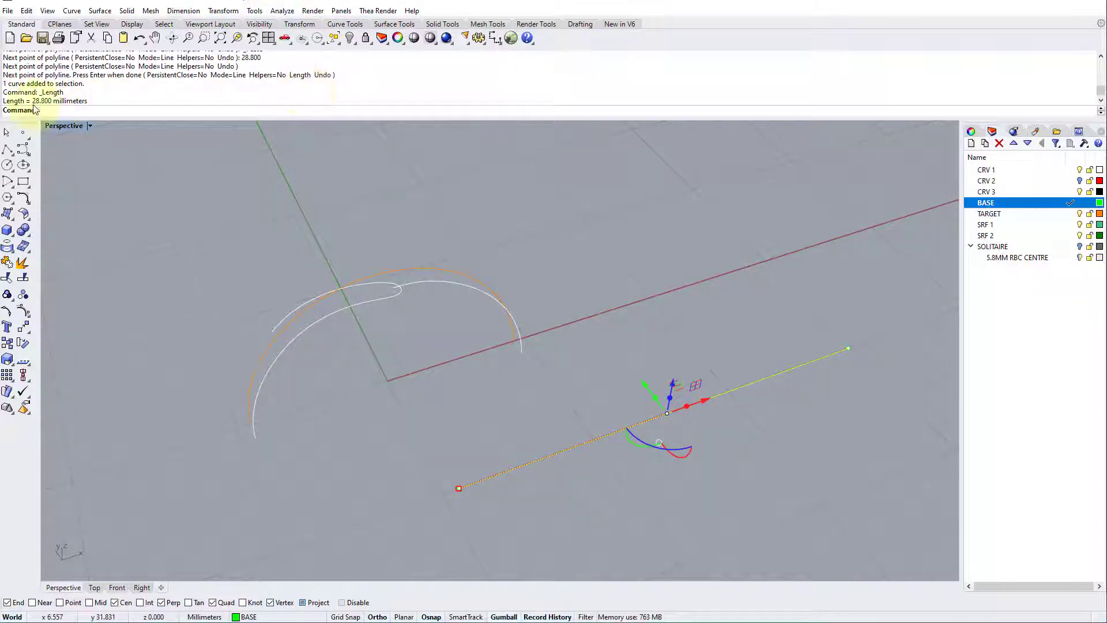
click(594, 234)
Step: Make CRV 1 current and flow a copy of the outline curves from the TARGET arc to the BASE line, picking matching ends, with Stretch=No
right_drag(593, 323, 395, 301)
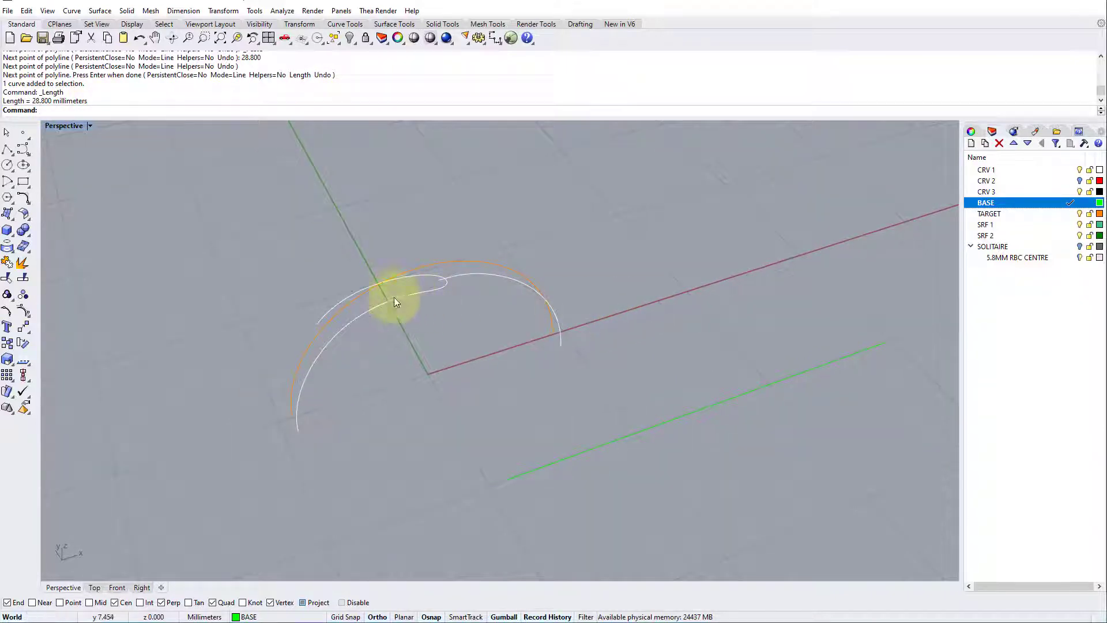
click(394, 298)
click(438, 292)
click(456, 277)
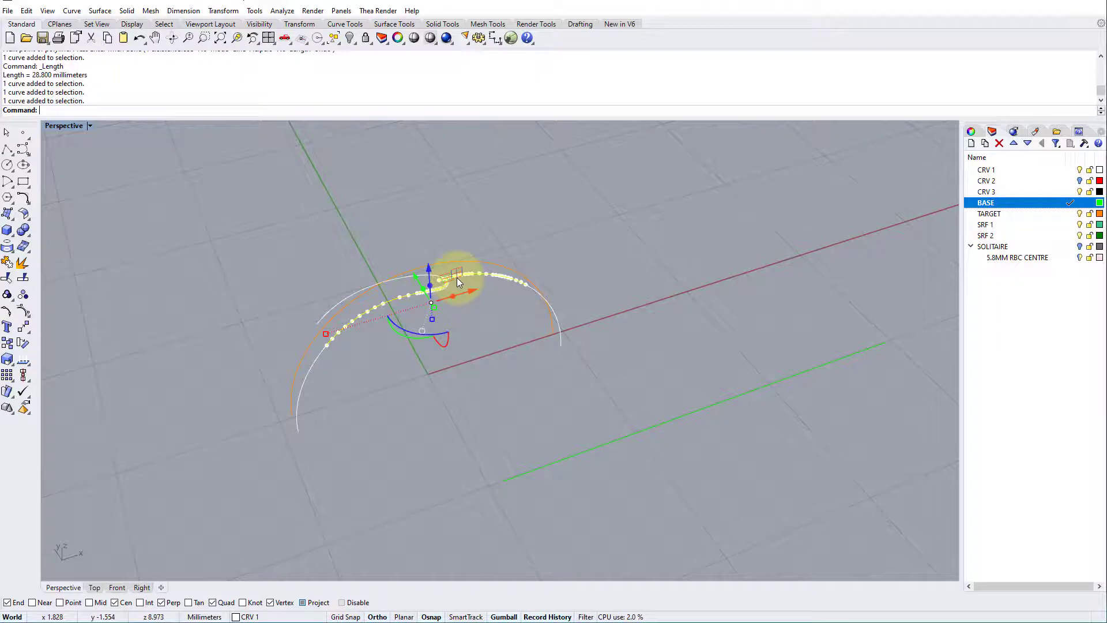
click(430, 274)
drag(375, 248, 565, 365)
shift+drag(217, 279, 390, 493)
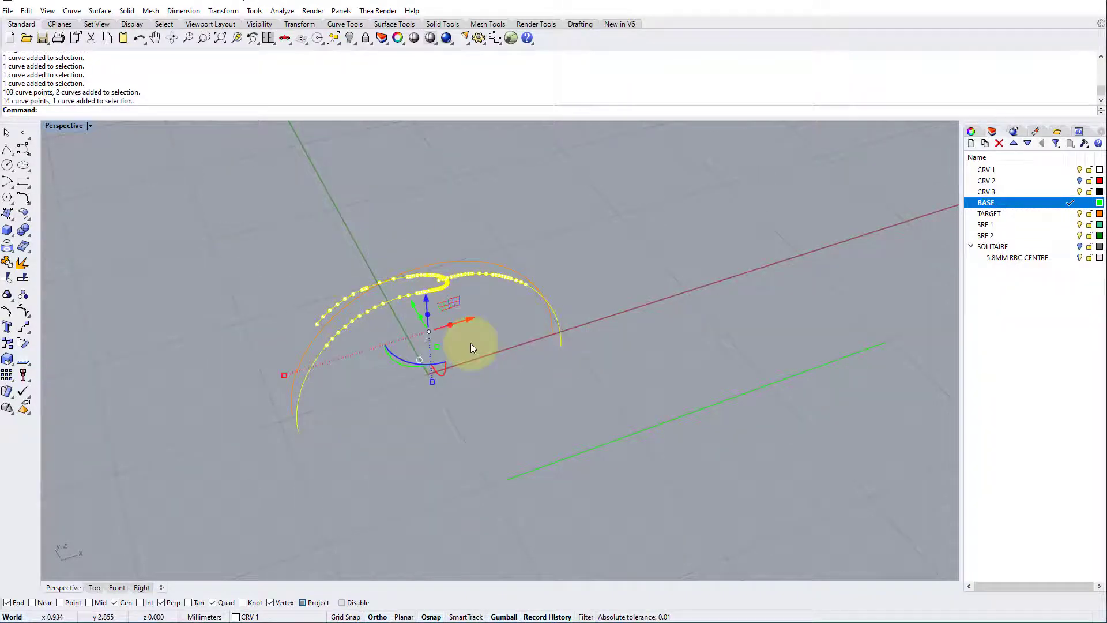
click(223, 11)
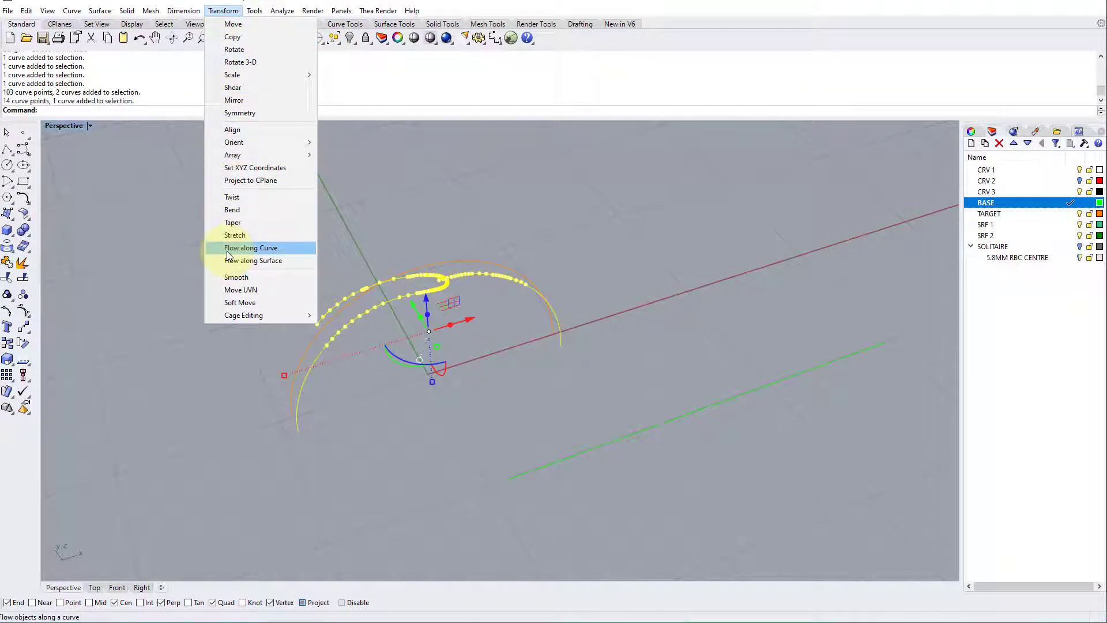
click(250, 248)
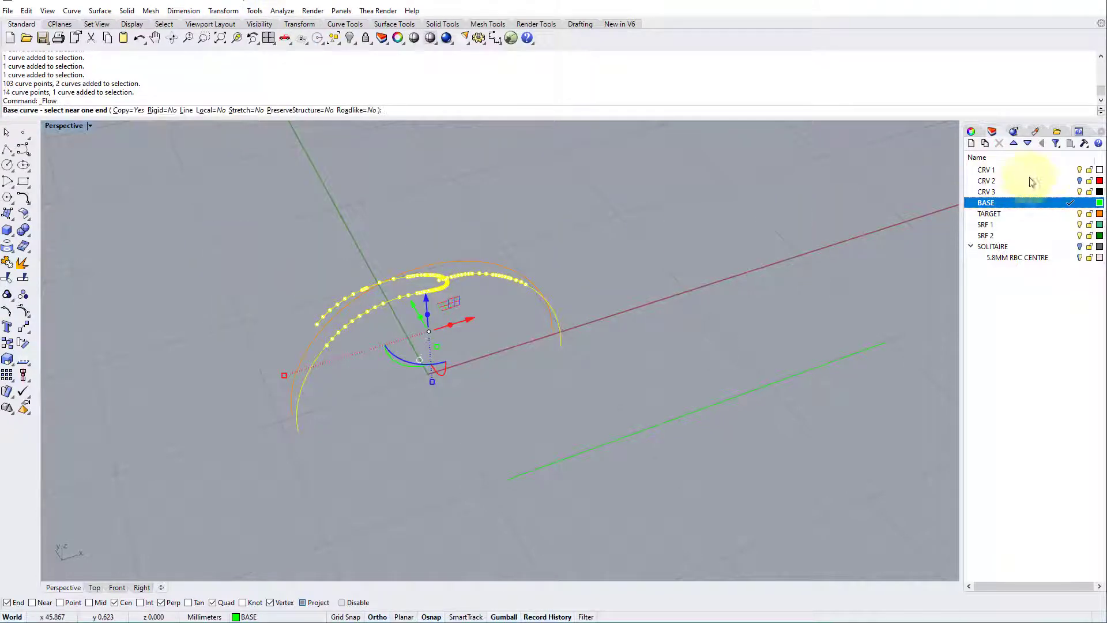
click(1054, 169)
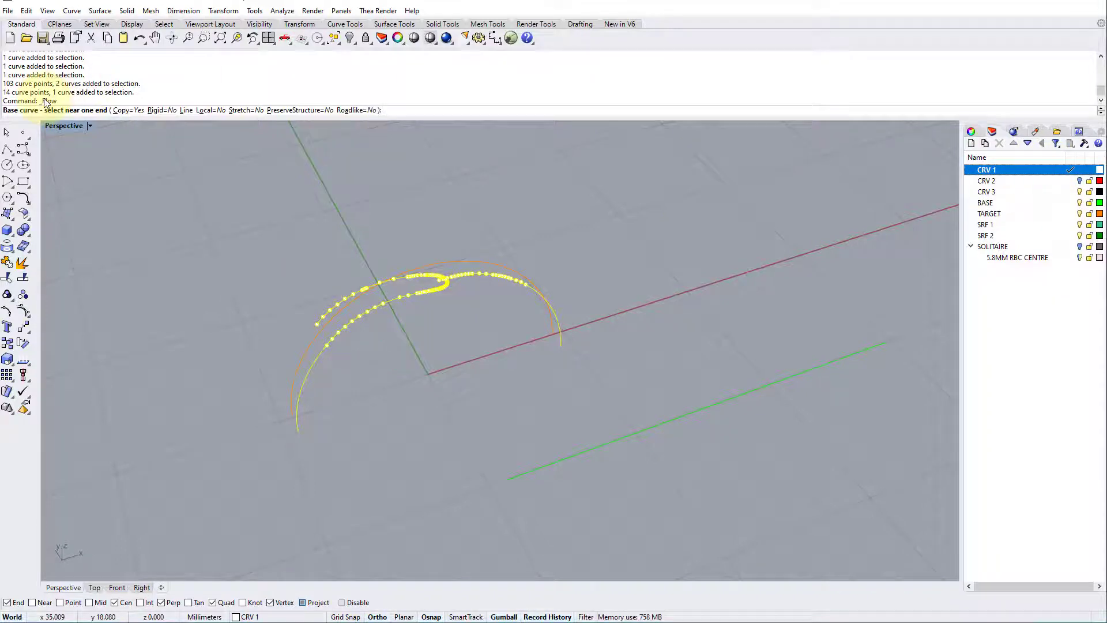
click(293, 373)
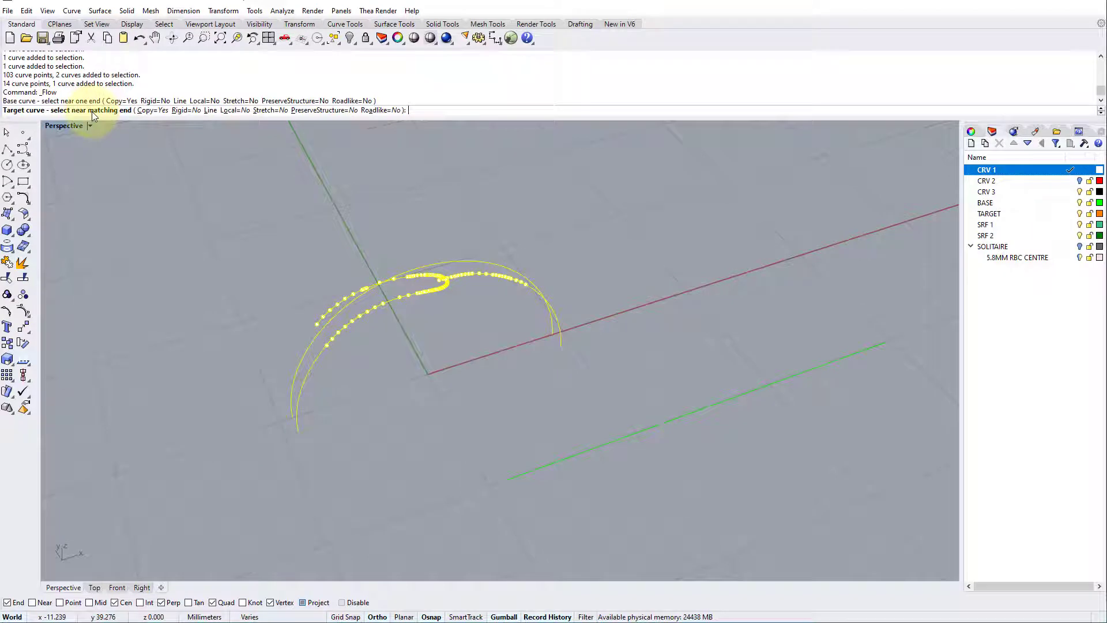
click(295, 389)
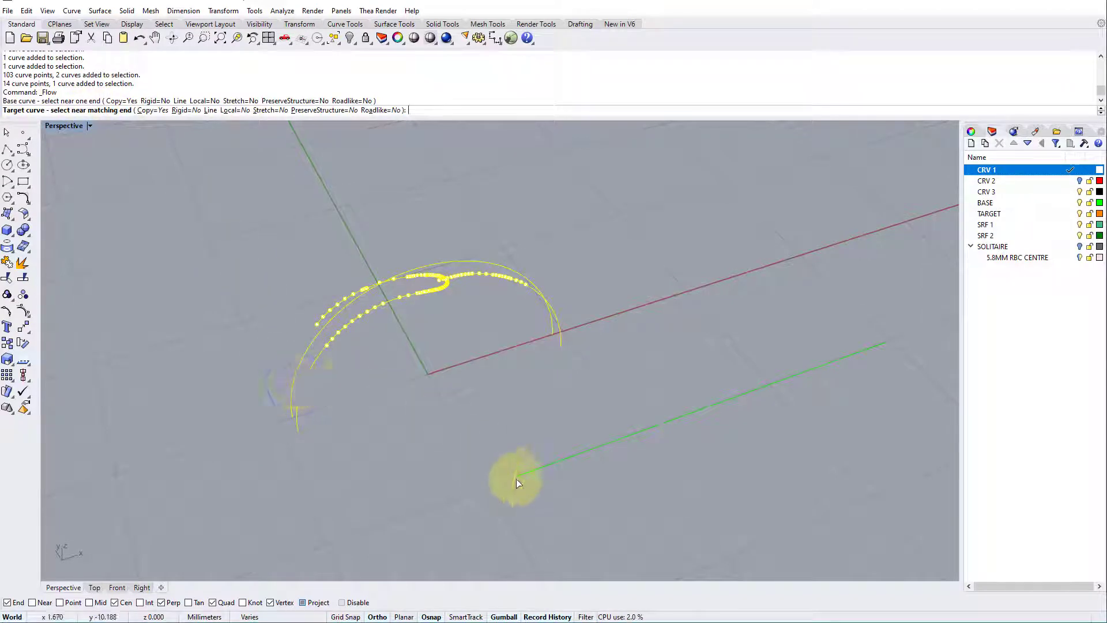
click(534, 472)
right_drag(527, 421, 417, 418)
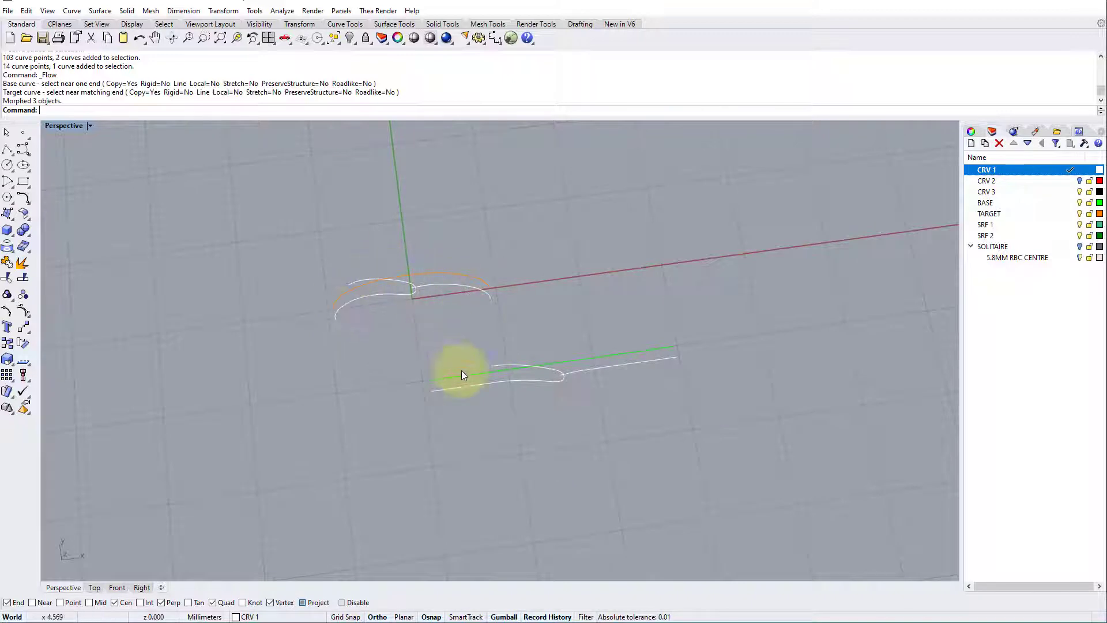
Step: Delete the original curved outline segments around the TARGET arc, keeping the arc and the flattened copies along the BASE line
right_drag(609, 371, 510, 308)
click(358, 293)
key(Delete)
click(375, 288)
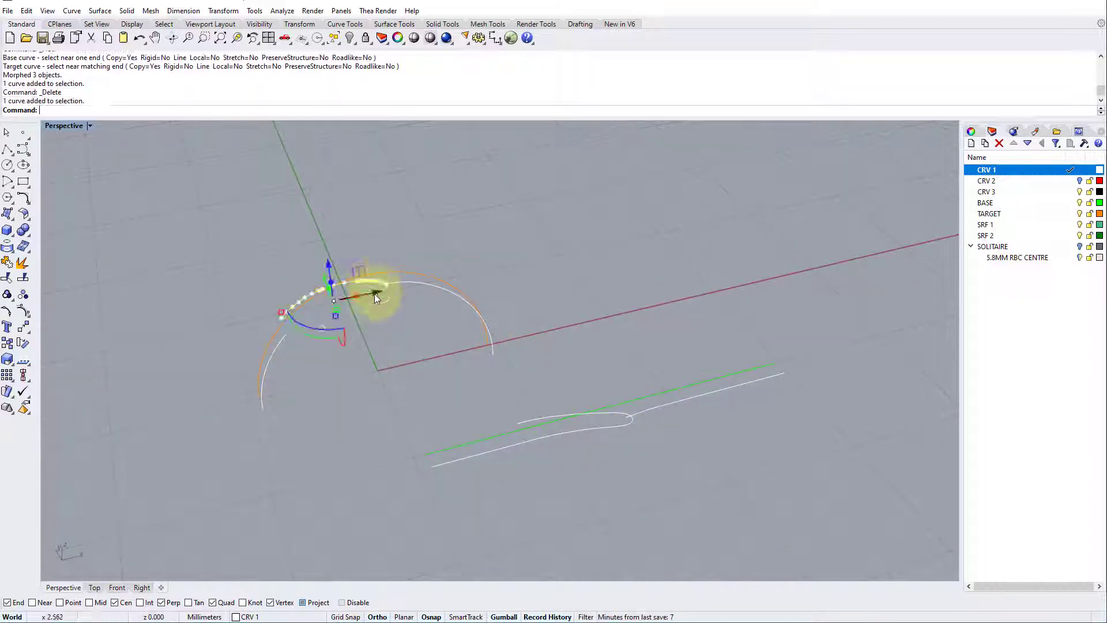
key(Delete)
drag(231, 286, 323, 432)
drag(329, 235, 506, 371)
key(Delete)
right_drag(506, 371, 530, 393)
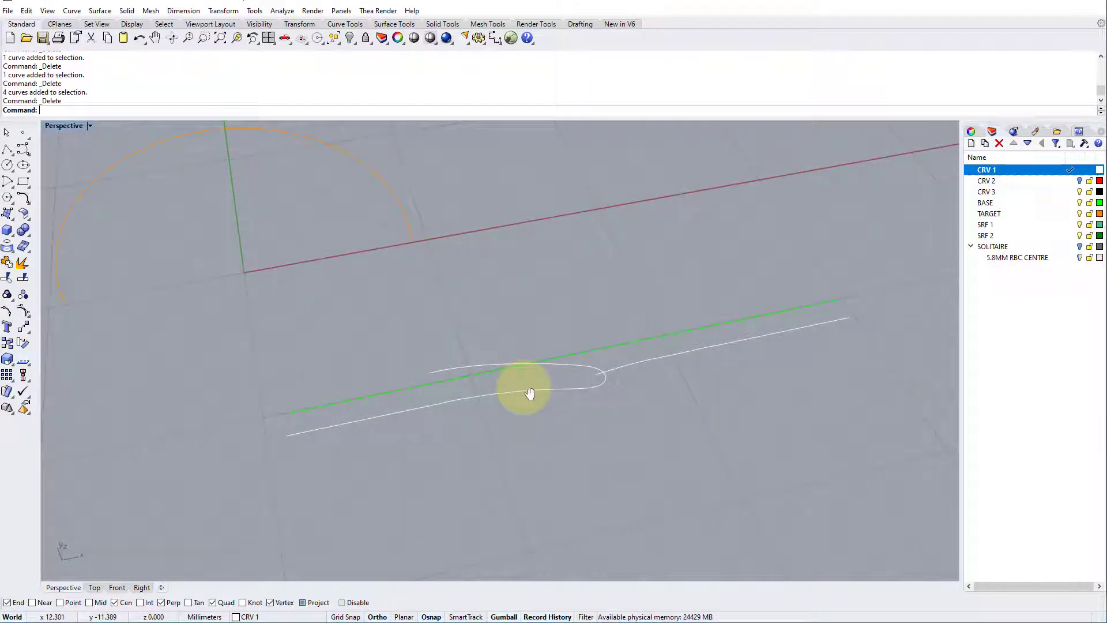
key(ctrl+z)
key(ctrl+y)
key(ctrl+y)
Step: In the Top view, hide the BASE layer and trim the overlapping upper branch and the short overhang off the flattened outline curves
key(ctrl+F1)
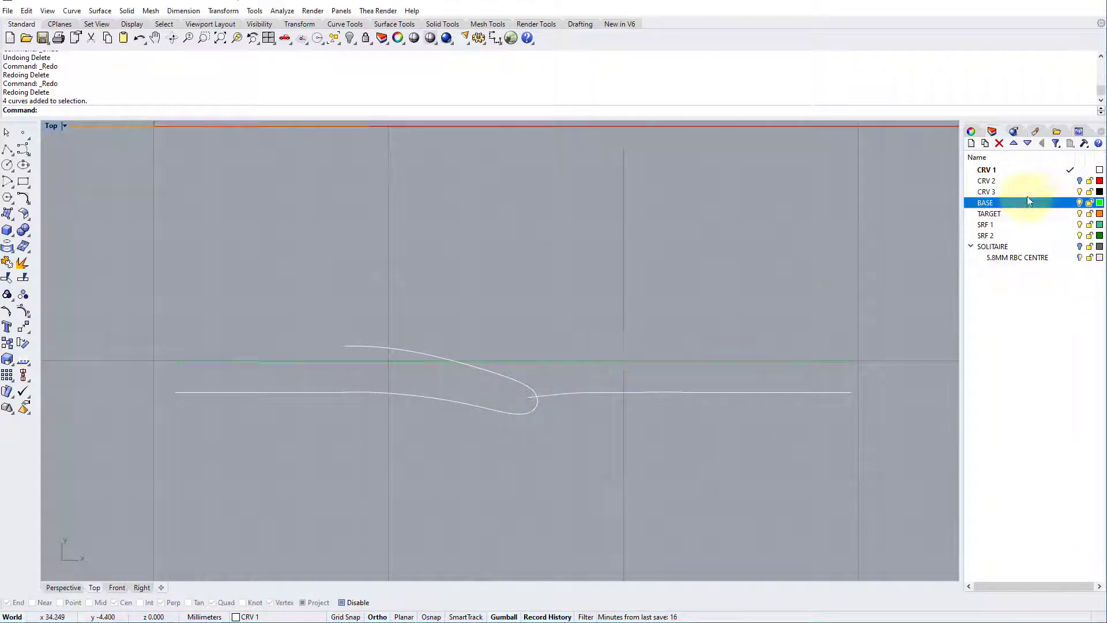
click(1078, 202)
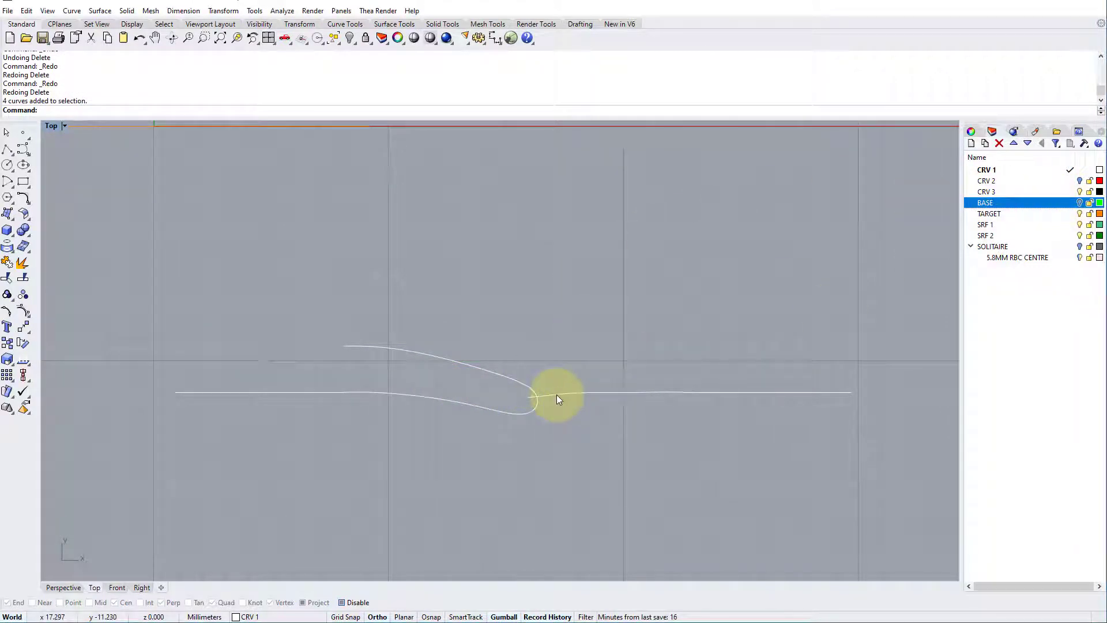
drag(116, 269, 866, 459)
click(8, 279)
click(471, 365)
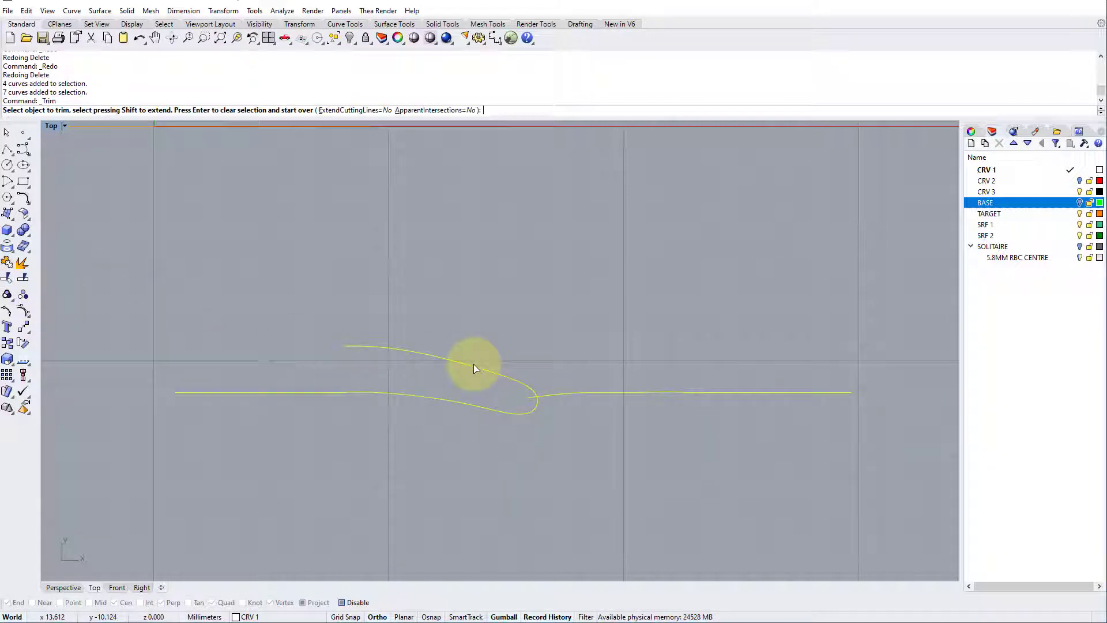
click(517, 387)
click(529, 396)
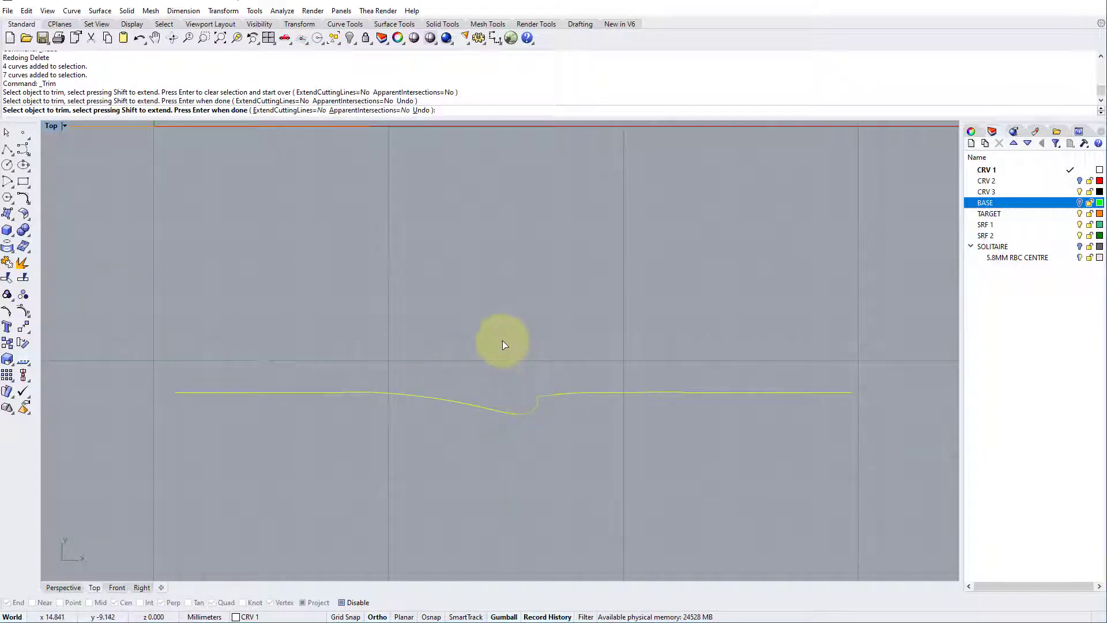
key(Return)
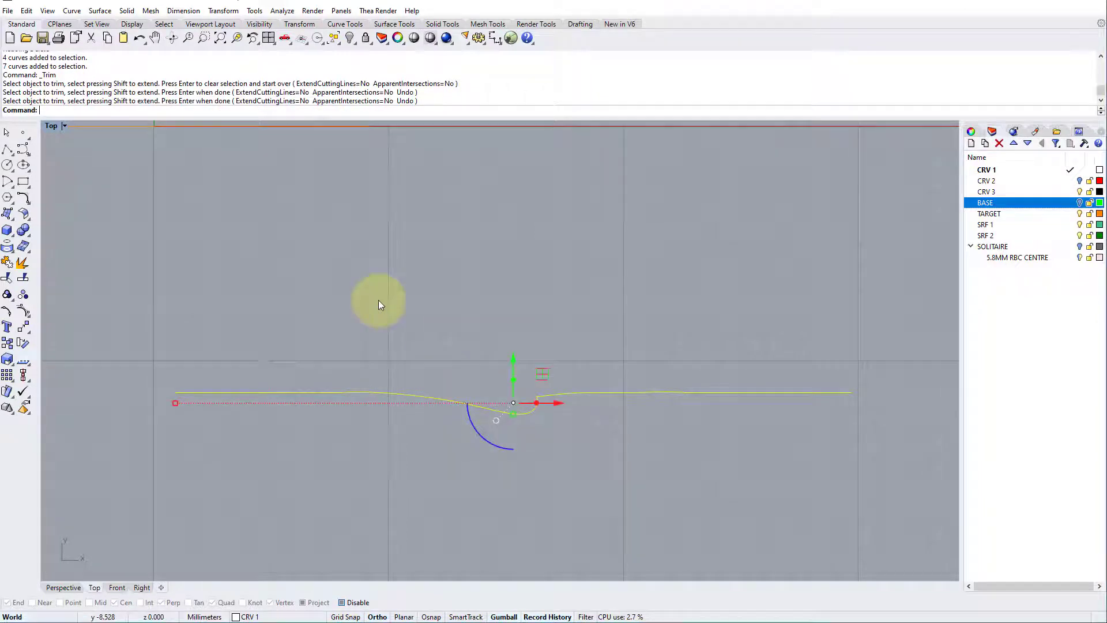
Step: Join the trimmed flattened outline segments into one open curve, then select it to check the join and clear the selection
click(7, 262)
key(Escape)
click(499, 407)
click(573, 365)
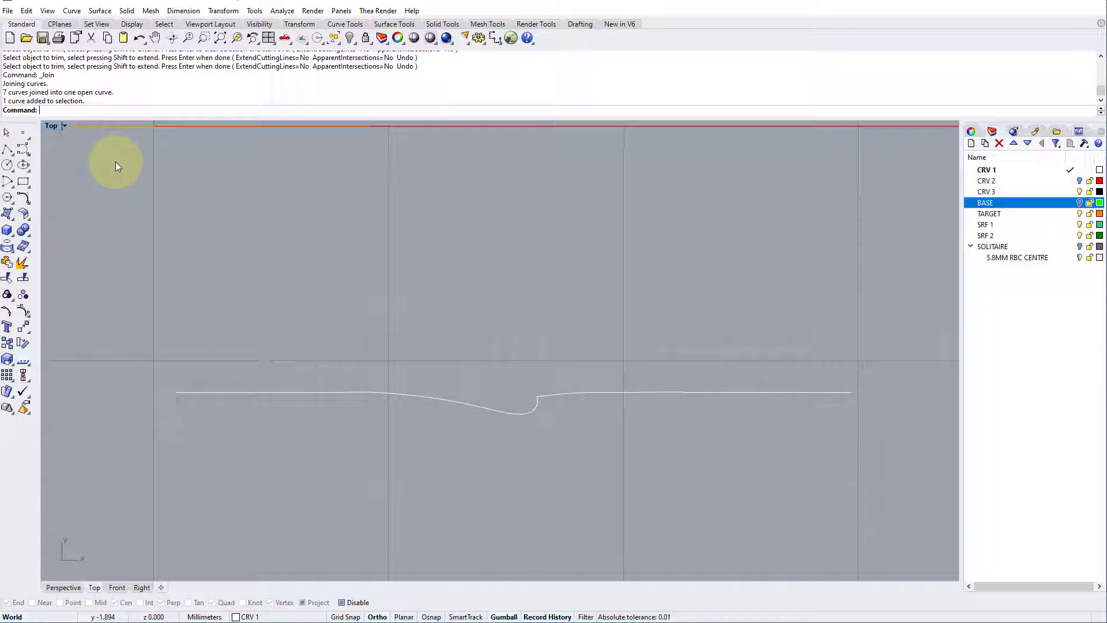
Step: Make CRV 3 current and draw a circle below the outline, tangent to the dip's rounded end and the straight section beside it
click(9, 167)
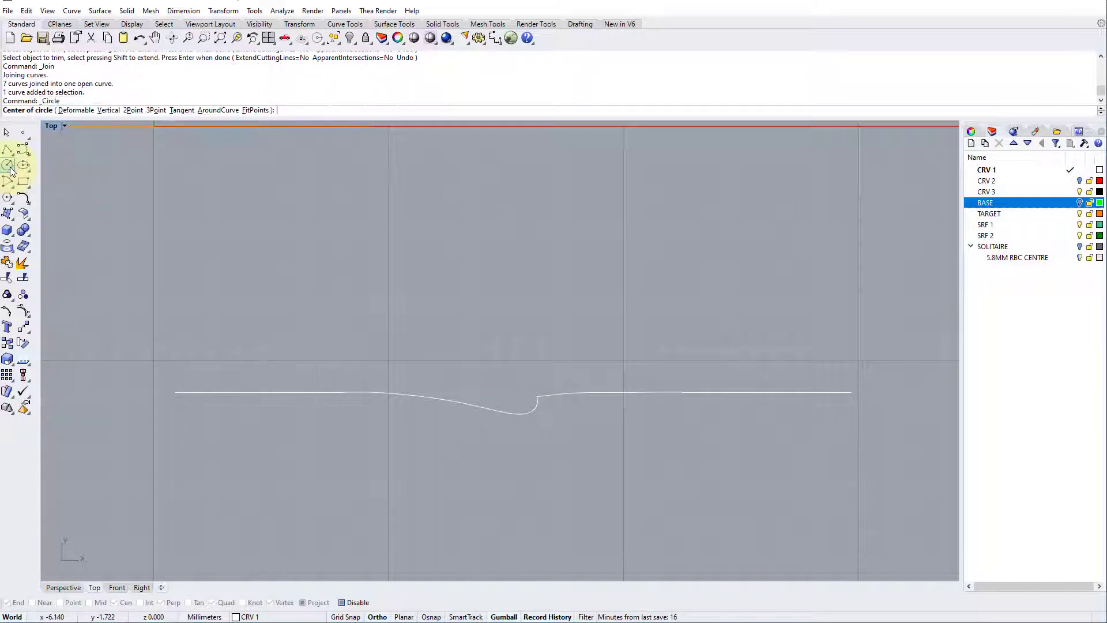
click(182, 110)
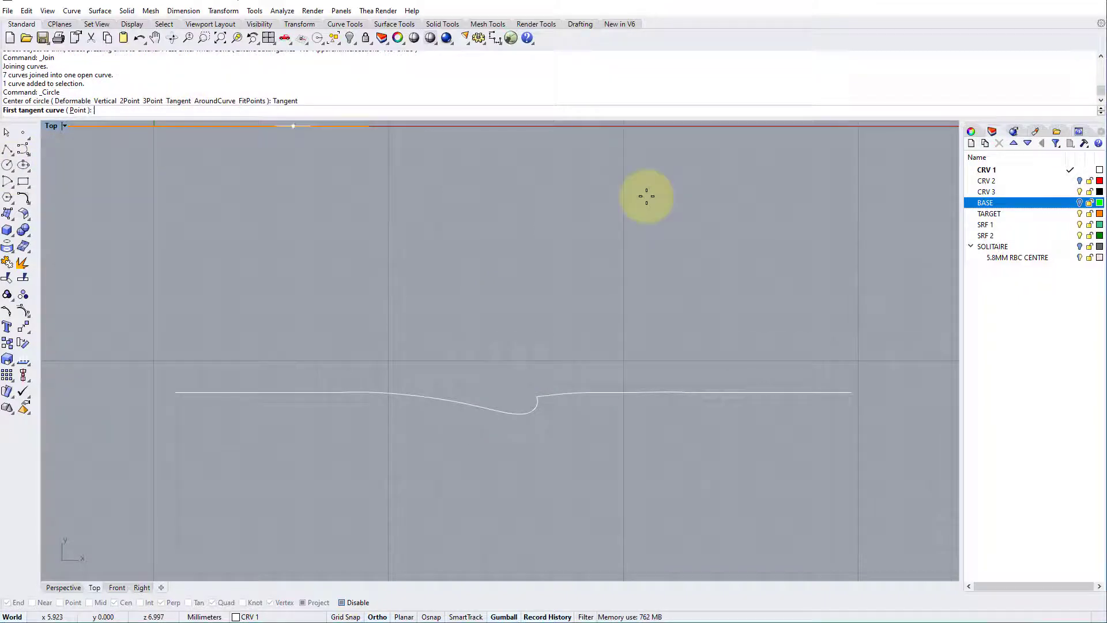
click(1048, 192)
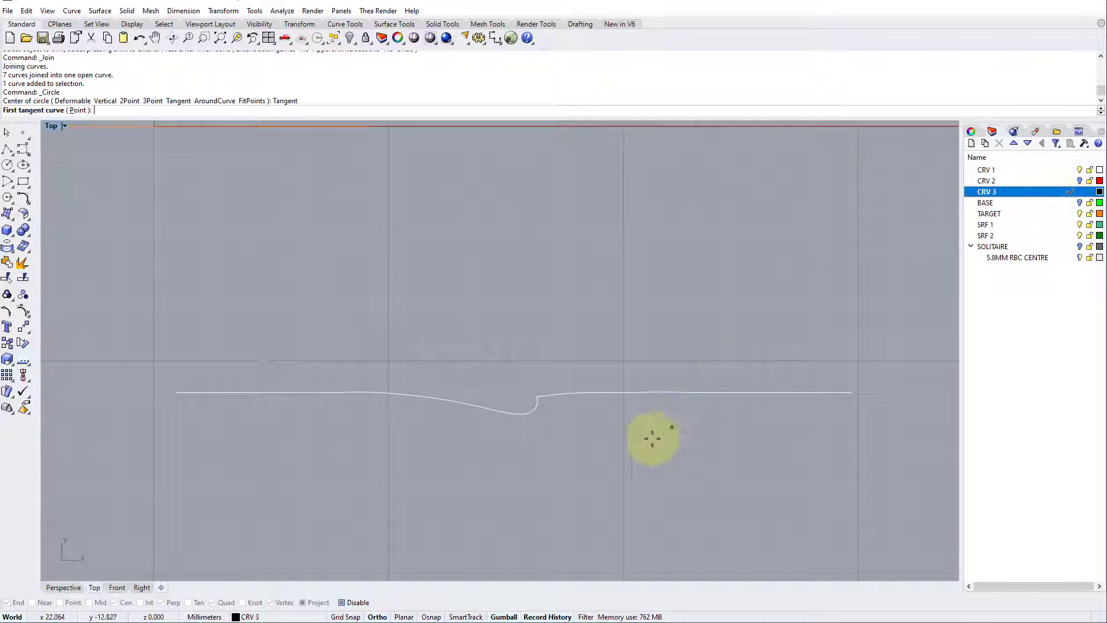
click(526, 411)
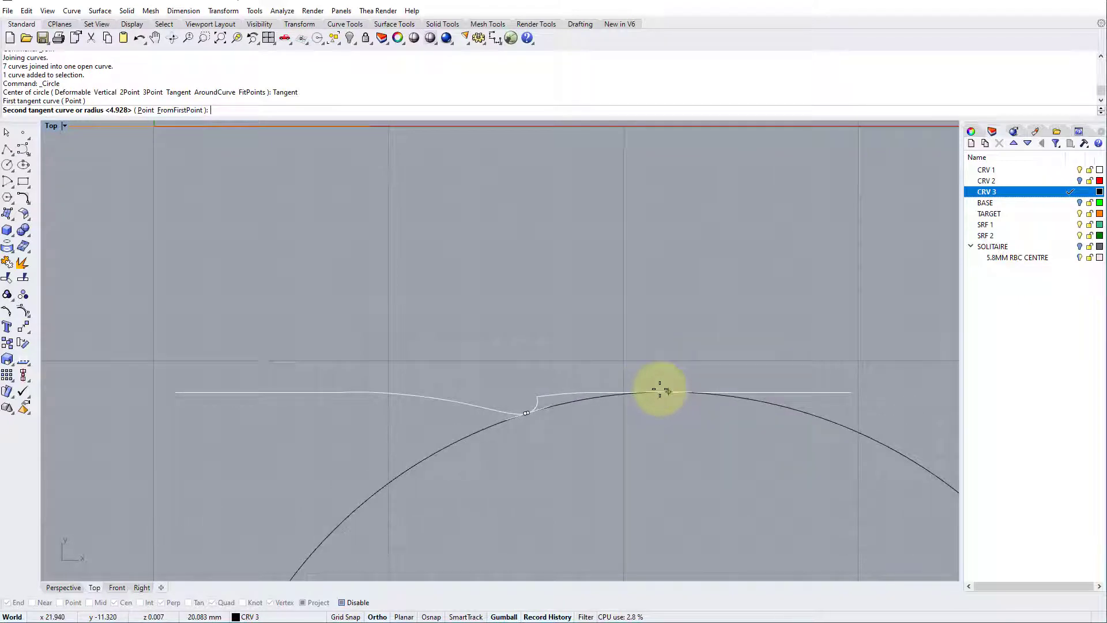
right_drag(592, 393, 571, 343)
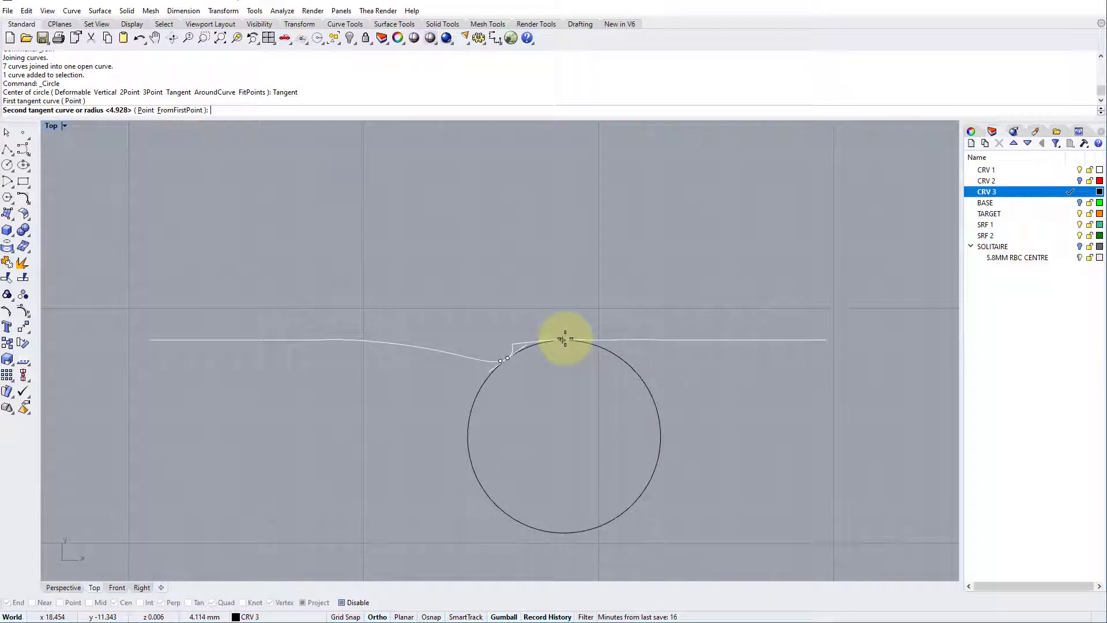
click(565, 338)
key(Return)
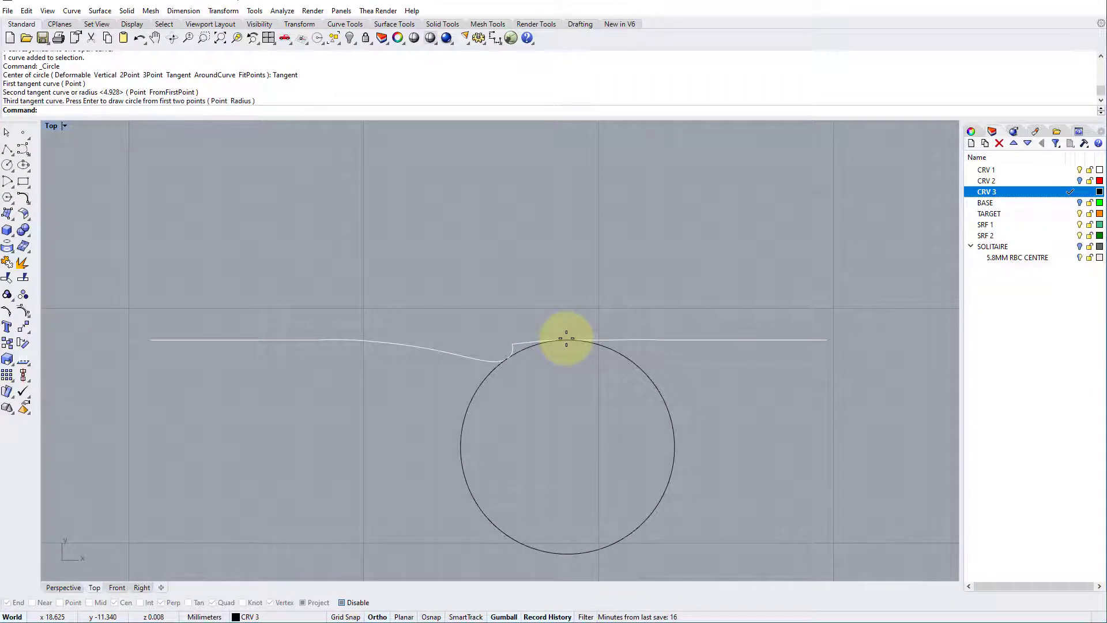
Step: Trim the circle to a blending arc and remove the notch from the outline, then join the pieces into one open curve
drag(572, 399, 484, 318)
click(7, 278)
click(473, 392)
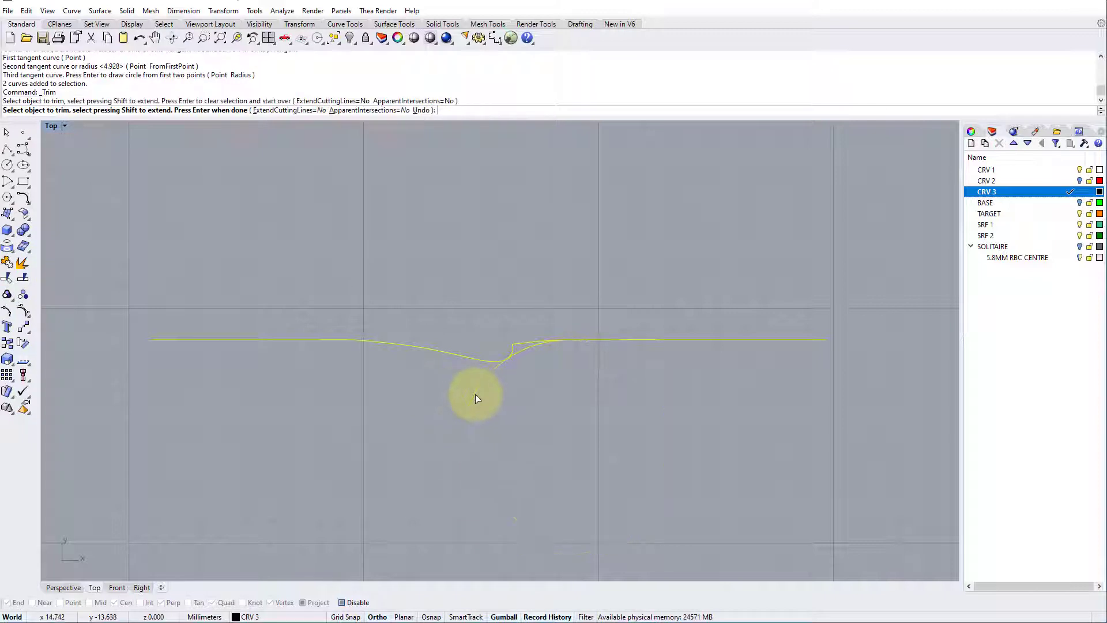
scroll(528, 346, up, 3)
click(540, 341)
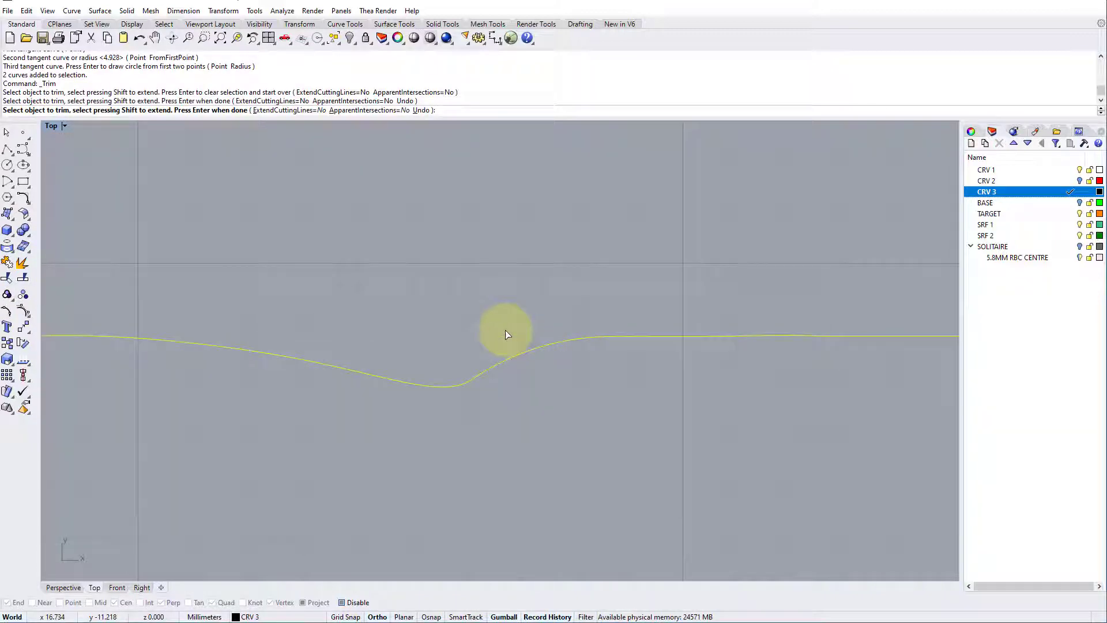
scroll(506, 334, down, 3)
key(Return)
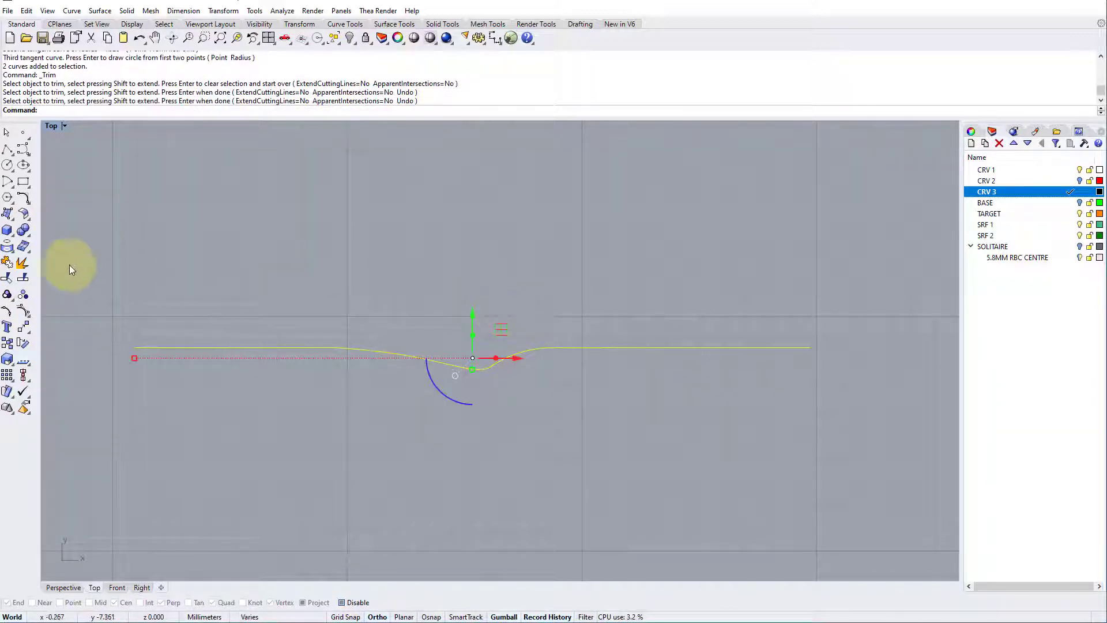
click(7, 263)
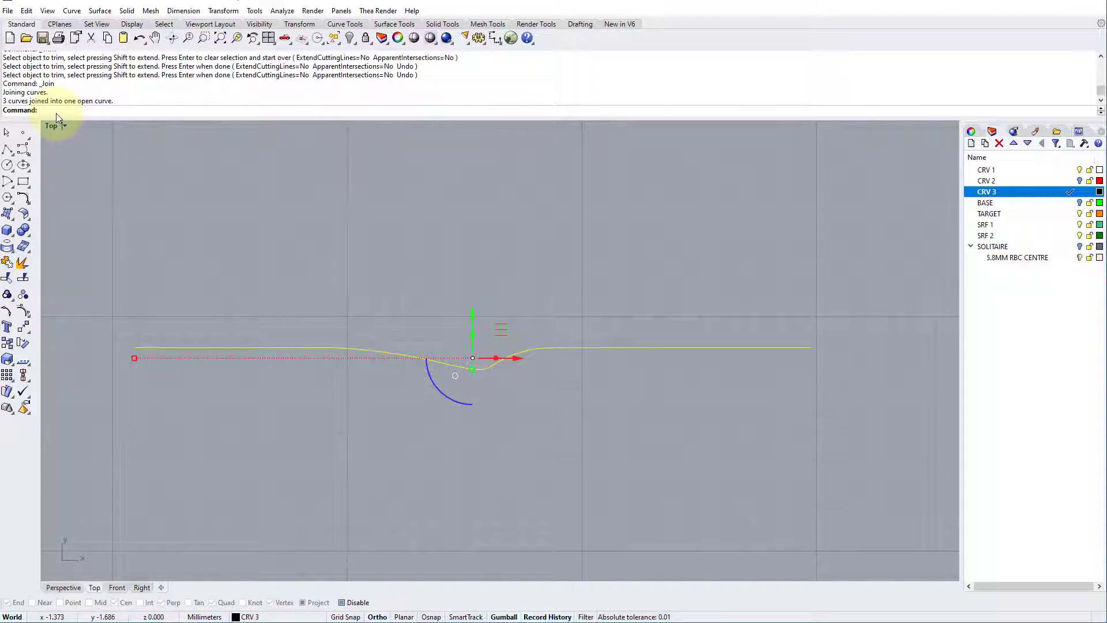
key(Escape)
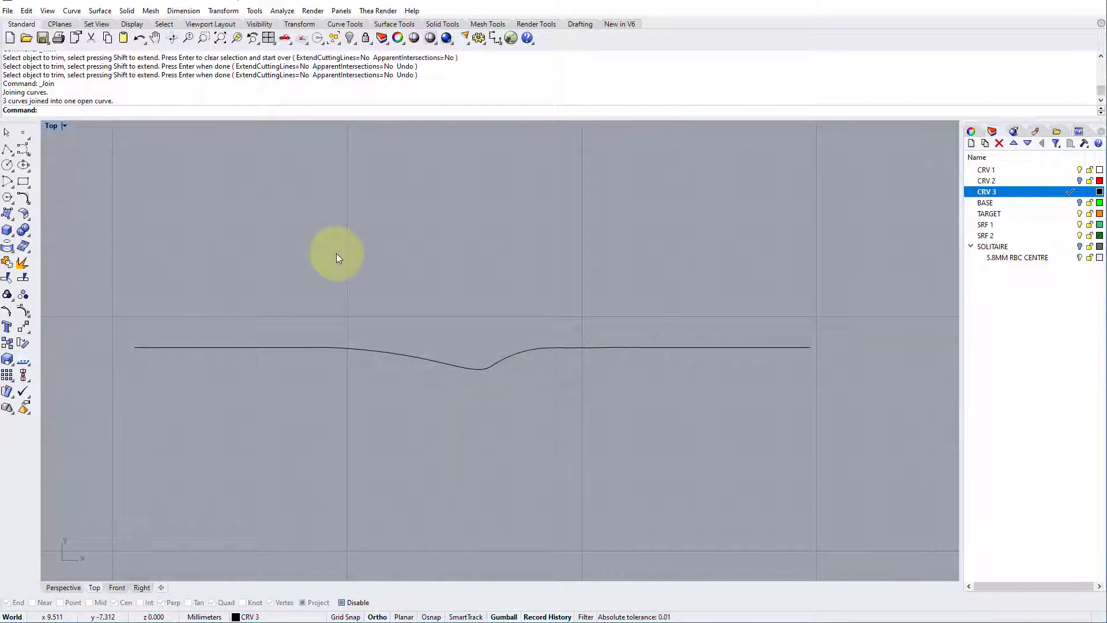
Step: Rebuild the joined outline curve with 35 points and degree 3, deleting the input and preserving end tangent directions
click(567, 350)
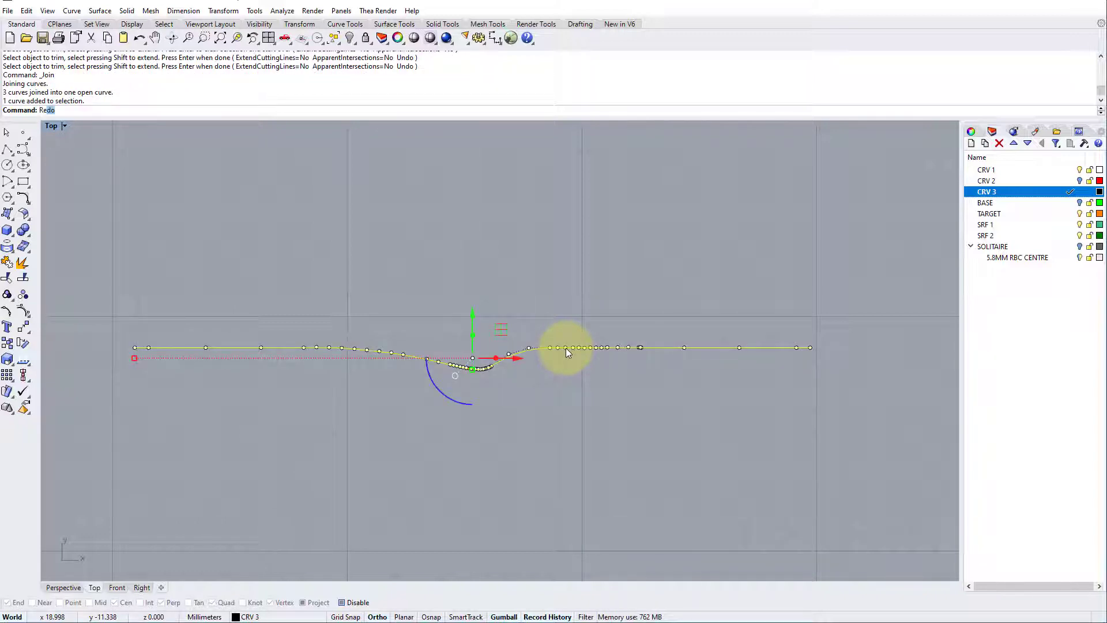
key(Return)
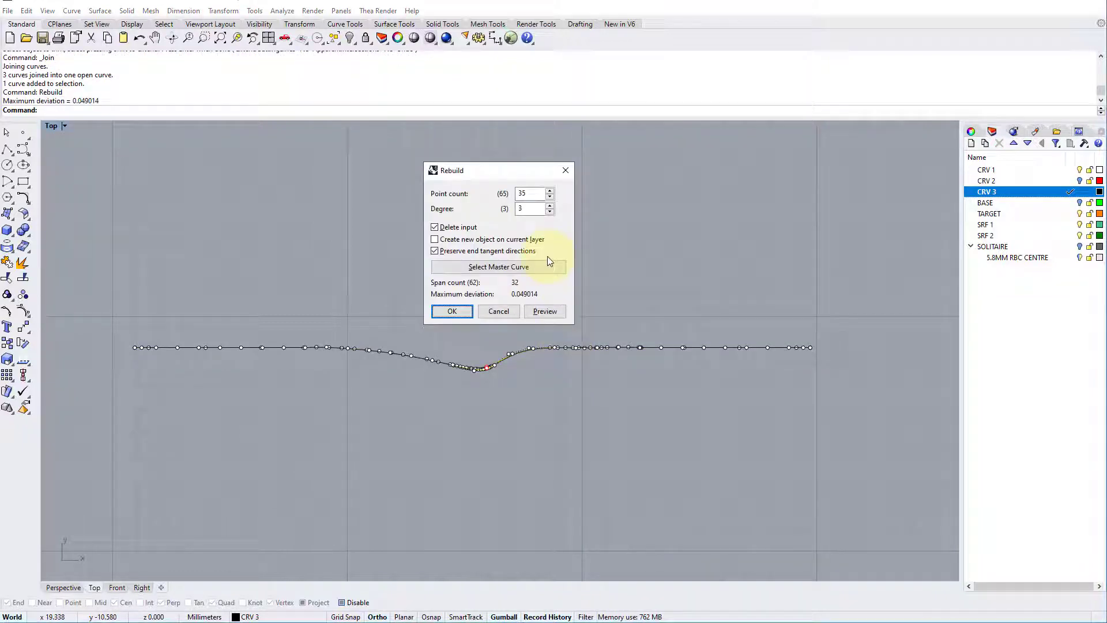
click(528, 193)
click(546, 312)
scroll(497, 366, up, 3)
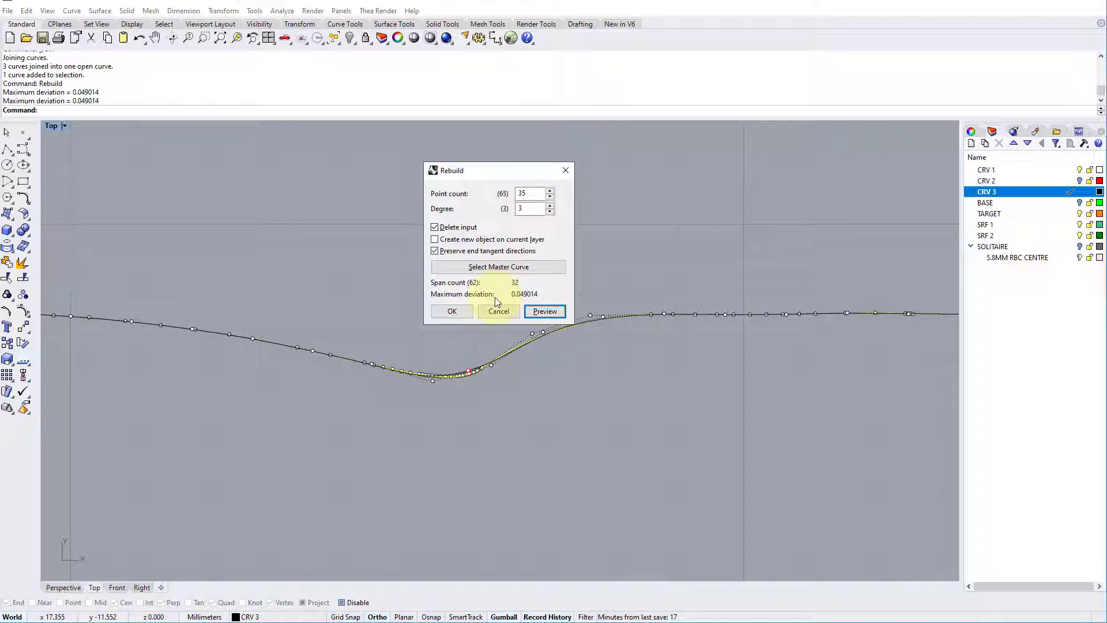
click(459, 308)
scroll(458, 308, down, 2)
scroll(484, 296, down, 1)
click(501, 299)
Step: Undo the last flow operation and the layer visibility changes around it
key(ctrl+z)
key(ctrl+z)
key(ctrl+z)
key(ctrl+z)
key(ctrl+z)
key(ctrl+z)
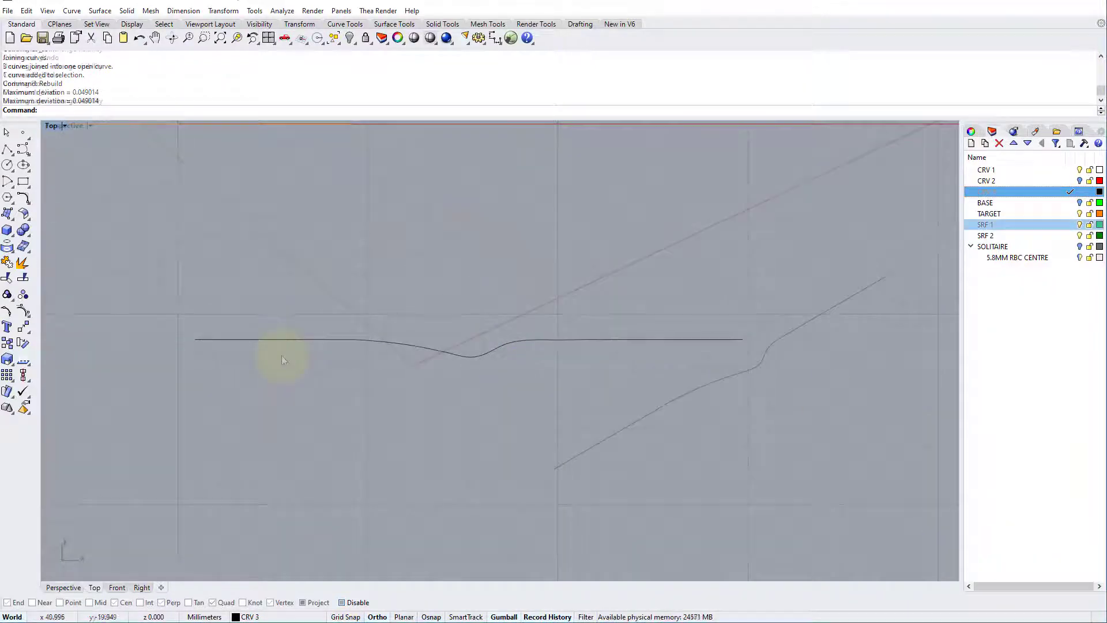
Step: Show the BASE layer and flow a copy of the rebuilt curve from the BASE line to the TARGET arc, picking matching ends, with Stretch=No
click(1079, 202)
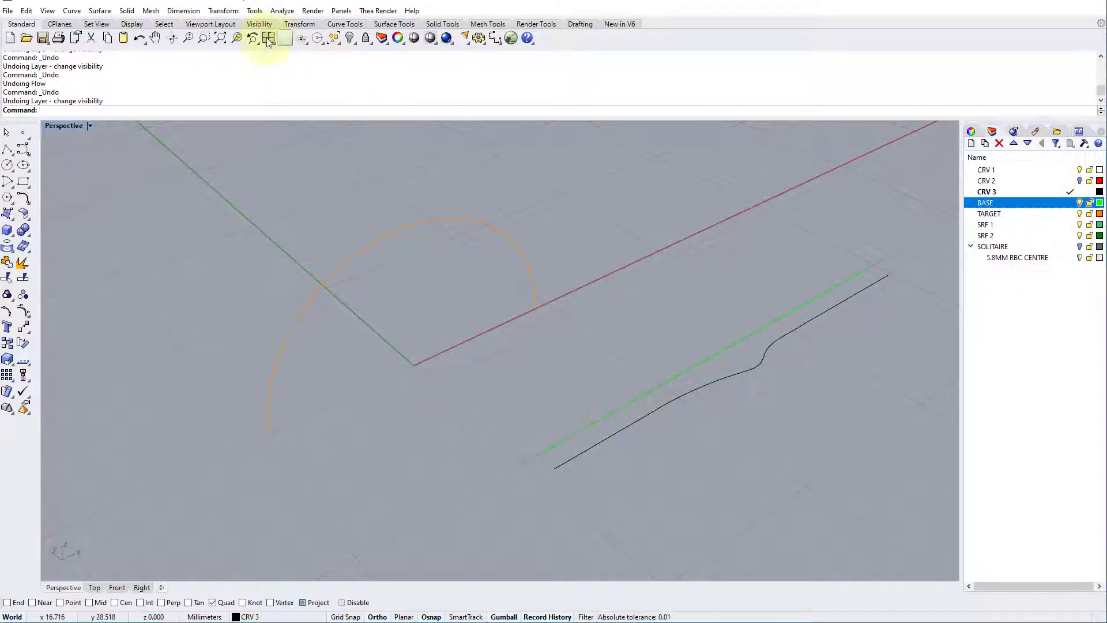
click(223, 11)
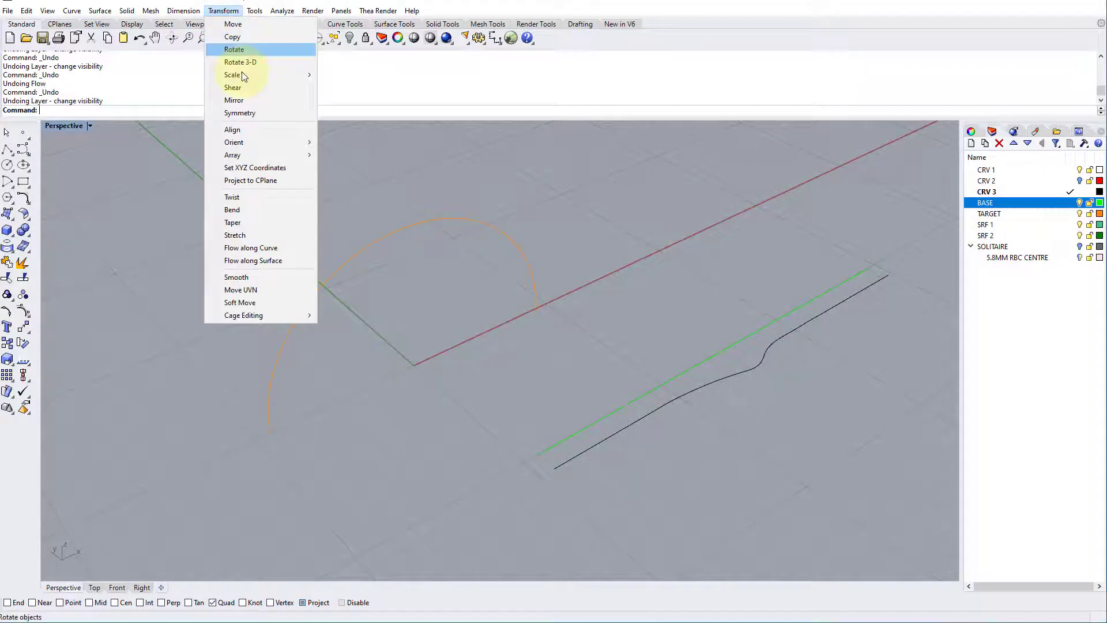
click(284, 248)
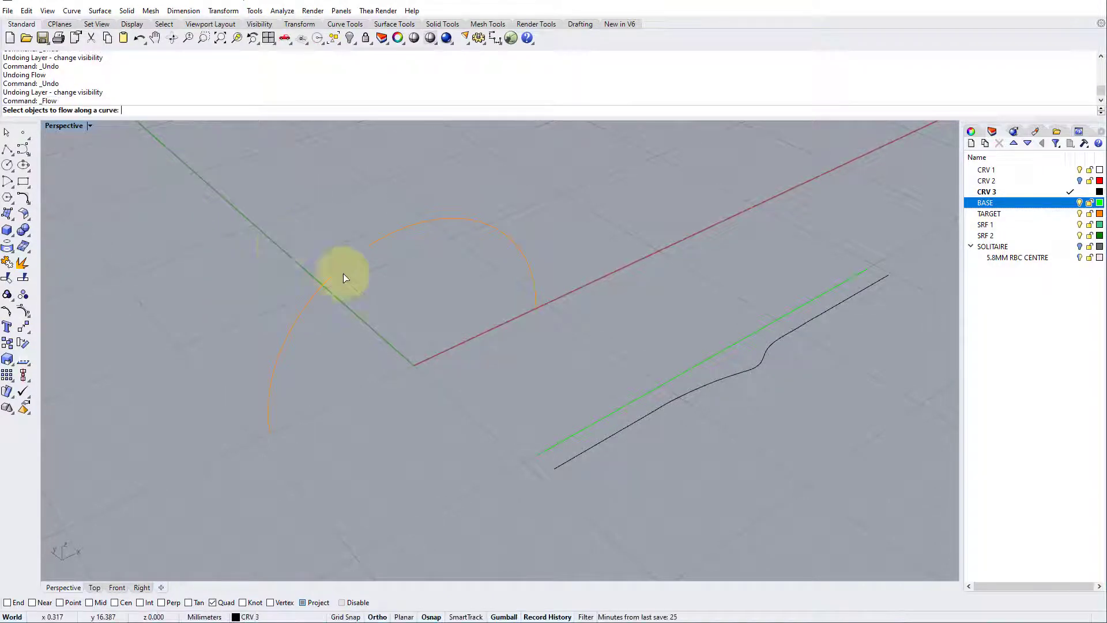
click(600, 443)
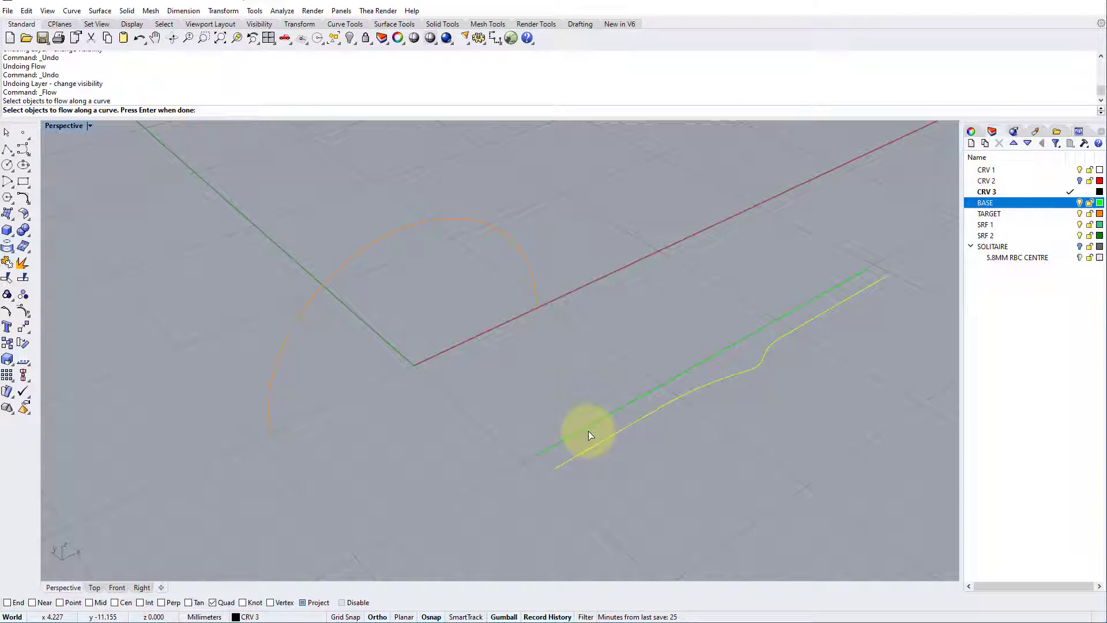
key(Return)
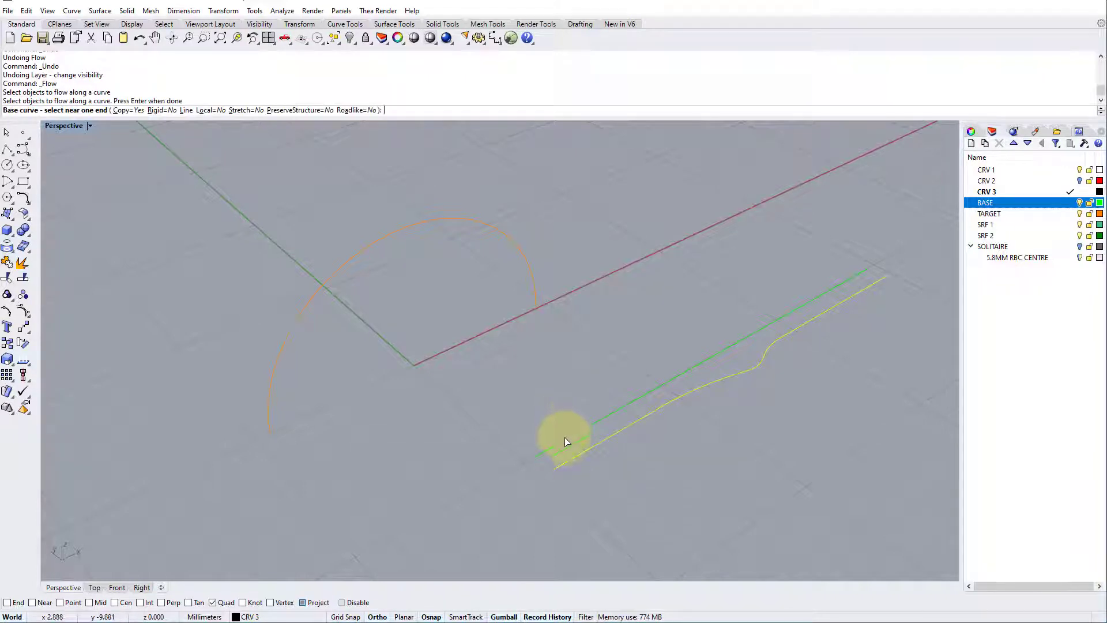
click(565, 439)
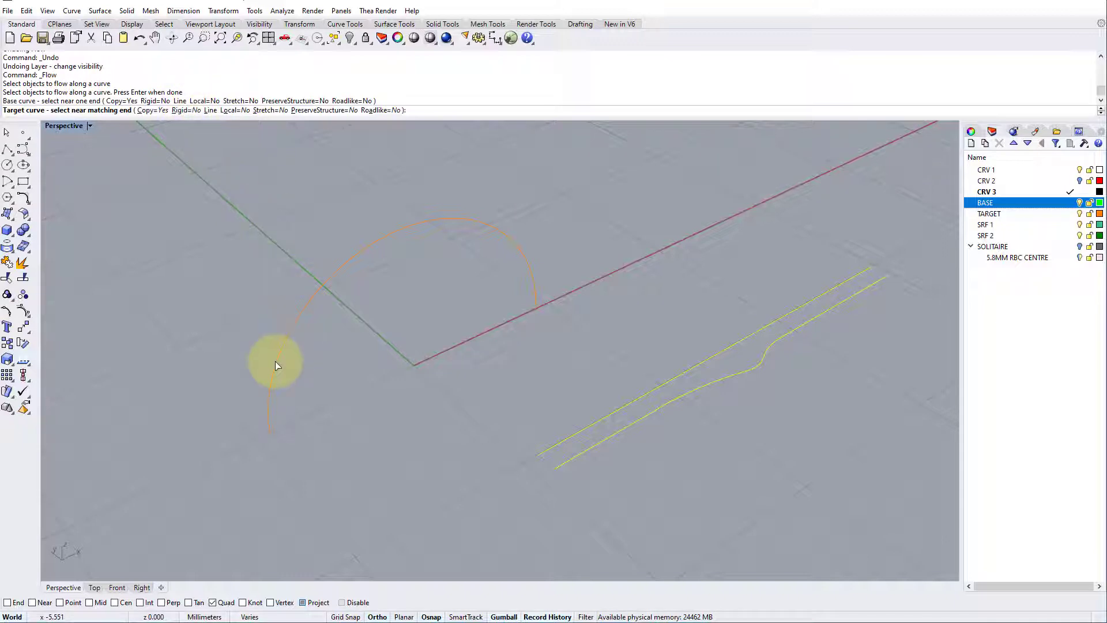
click(271, 381)
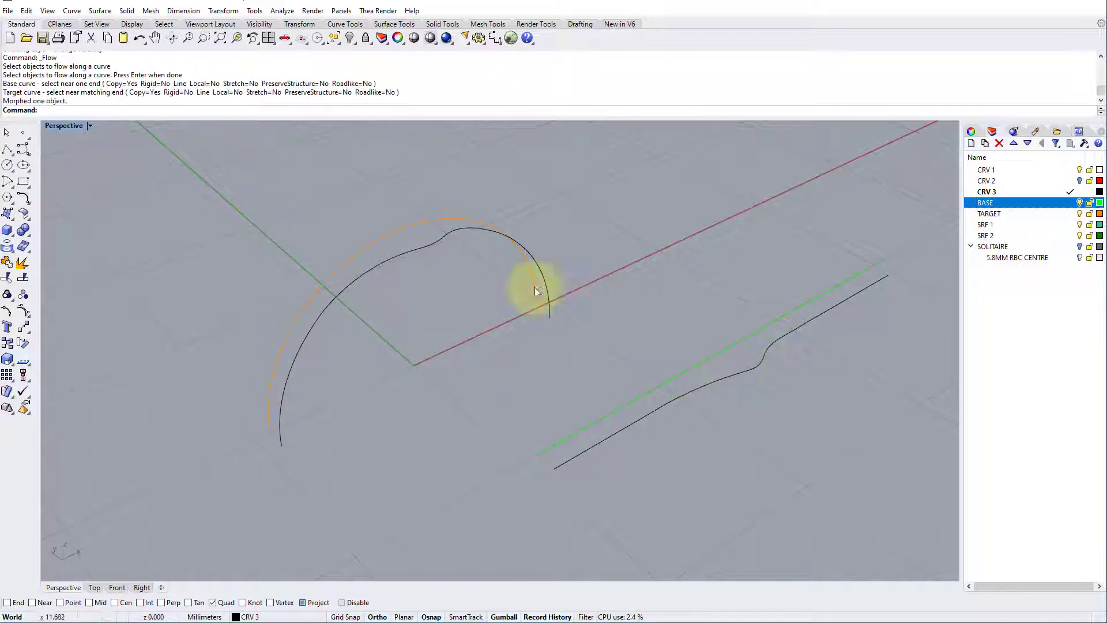
Step: Turn on the SOLITAIRE and CRV 2 layers and compare the flowed curve with the ring and its cross-section curves
right_drag(397, 250, 402, 292)
click(1080, 246)
right_drag(843, 260, 564, 286)
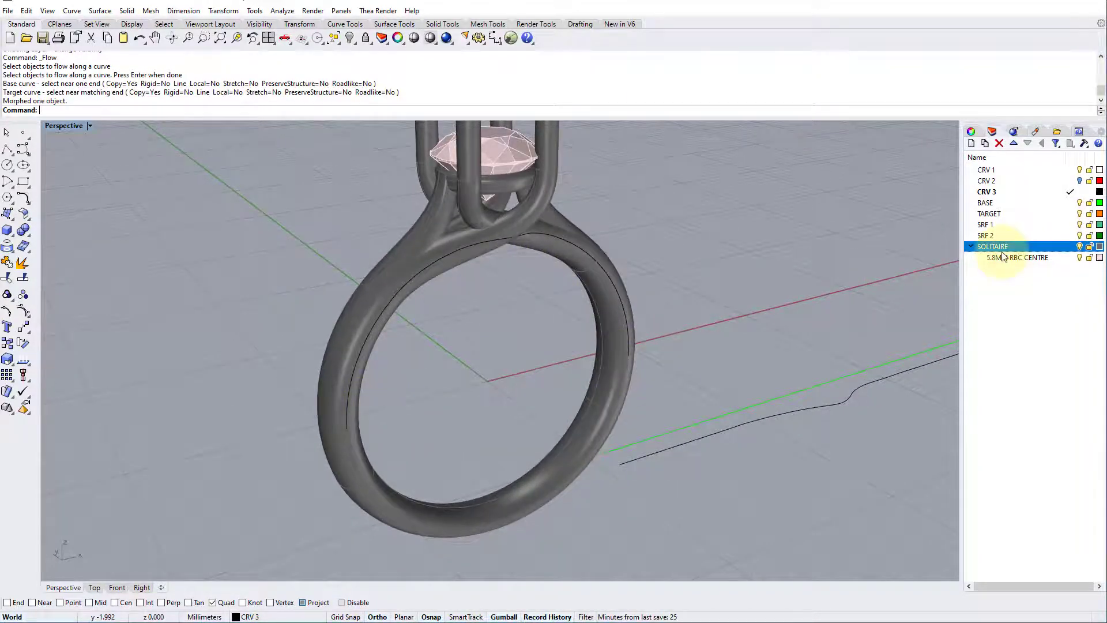
click(1079, 180)
right_drag(643, 286, 357, 391)
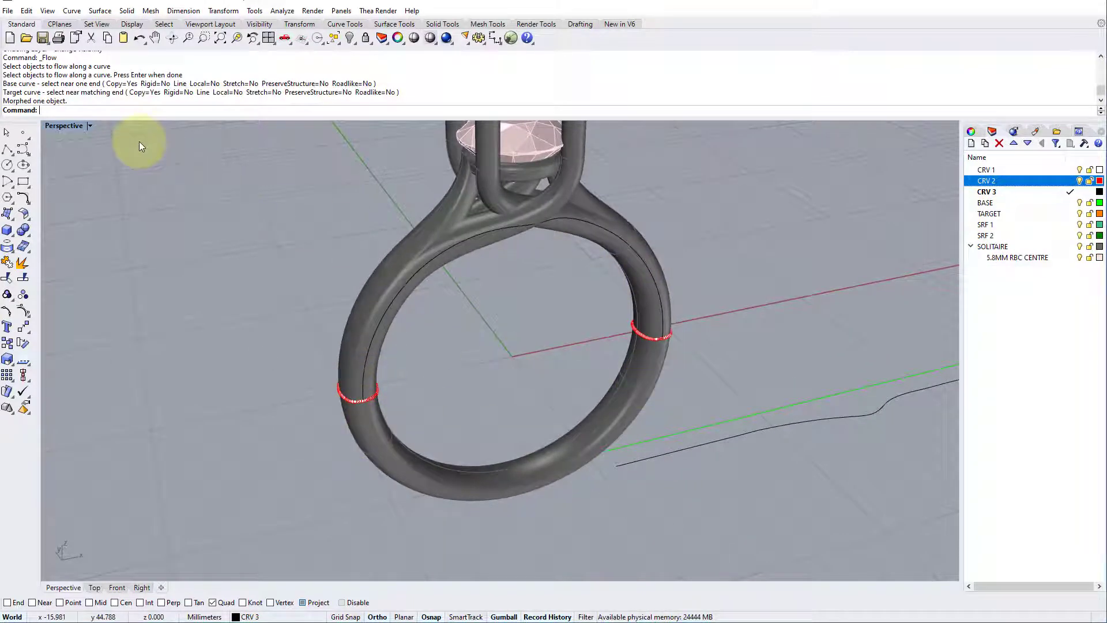
Step: Maximize the Top view, frame the ring, and hide the SOLITAIRE layer to isolate the curves
double_click(71, 127)
double_click(46, 126)
right_drag(264, 200, 286, 278)
scroll(286, 280, down, 3)
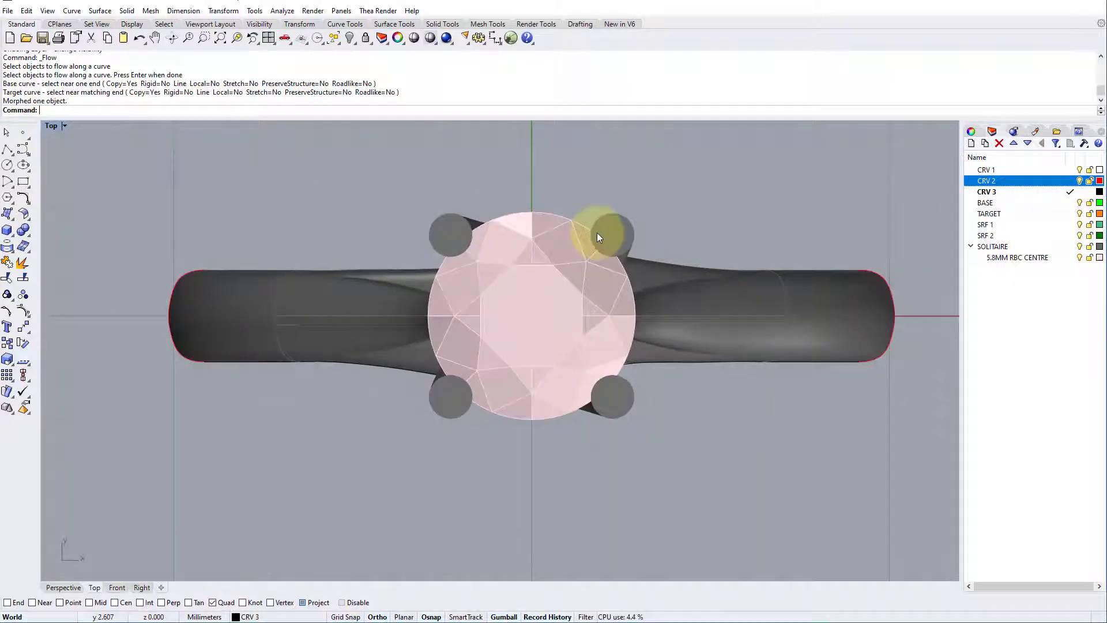
click(1079, 246)
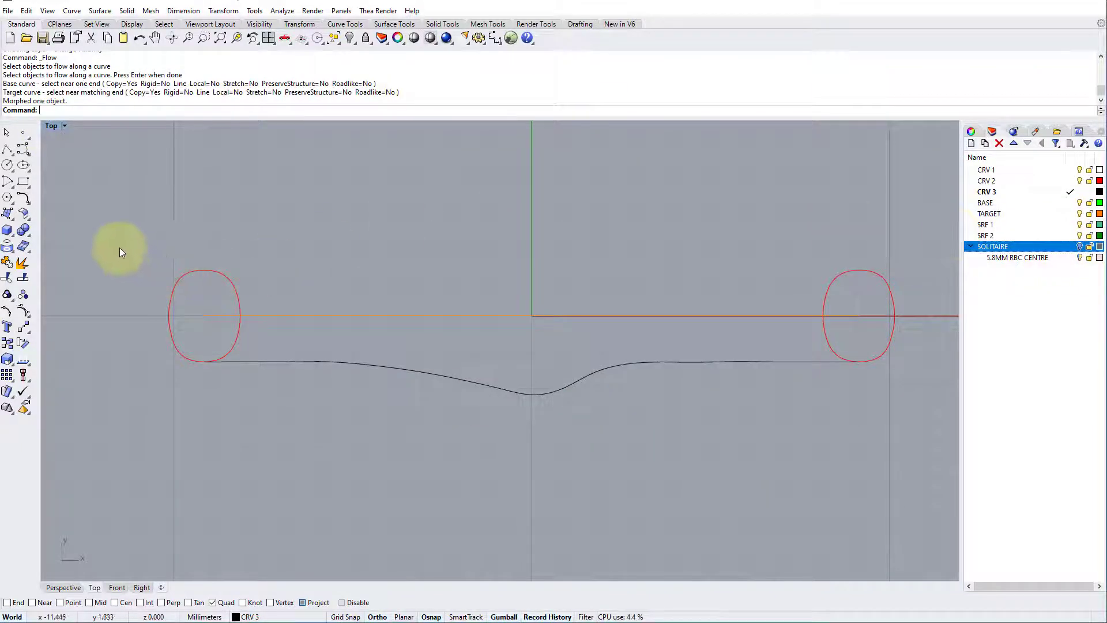
Step: Move both CRV 2 cross-section curves from the upper quadrant point of one of them to the matching end of the flowed curve
click(199, 272)
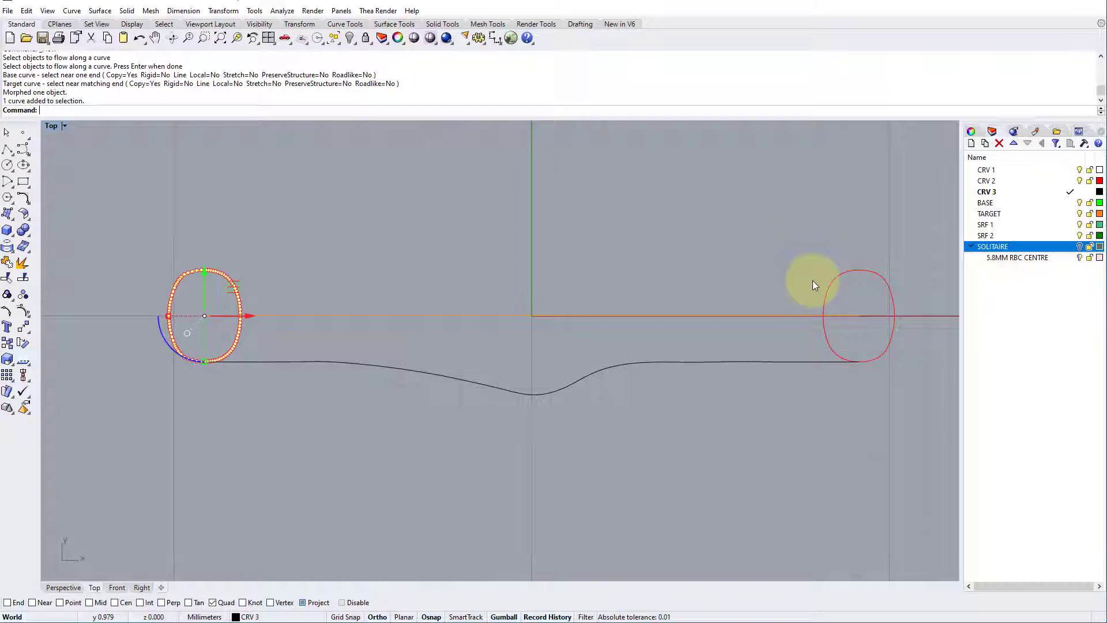
shift+click(863, 271)
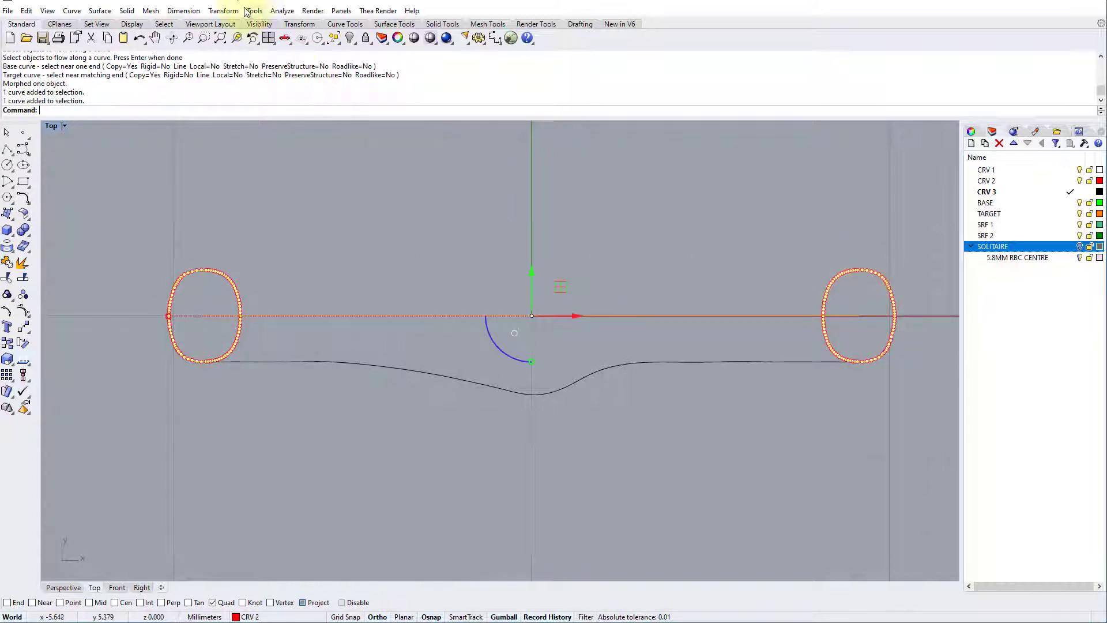
click(224, 10)
click(242, 25)
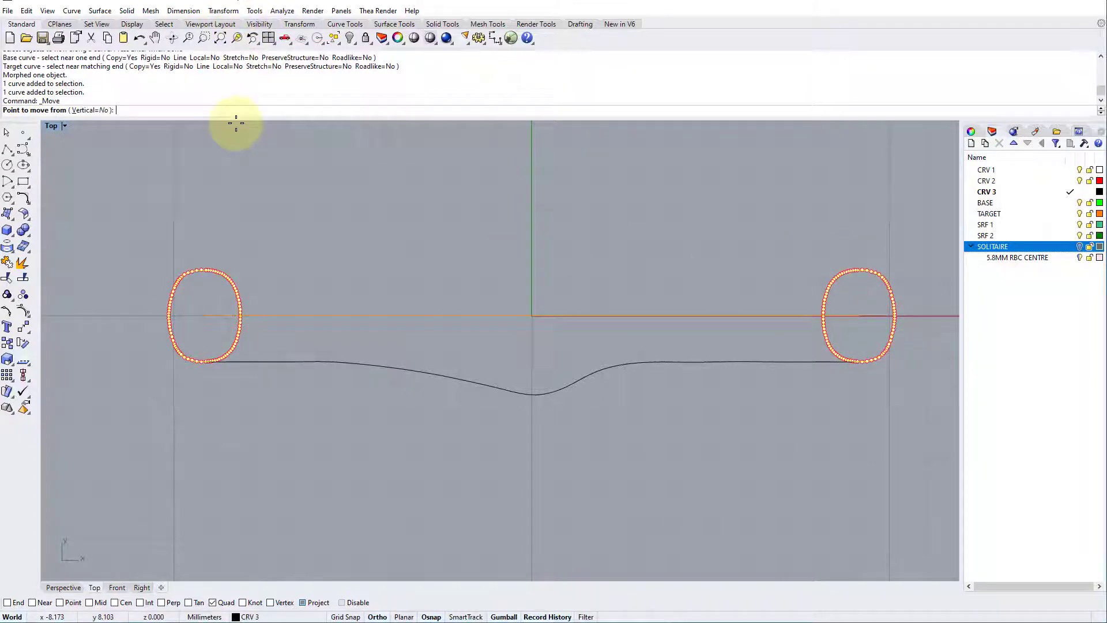
click(204, 269)
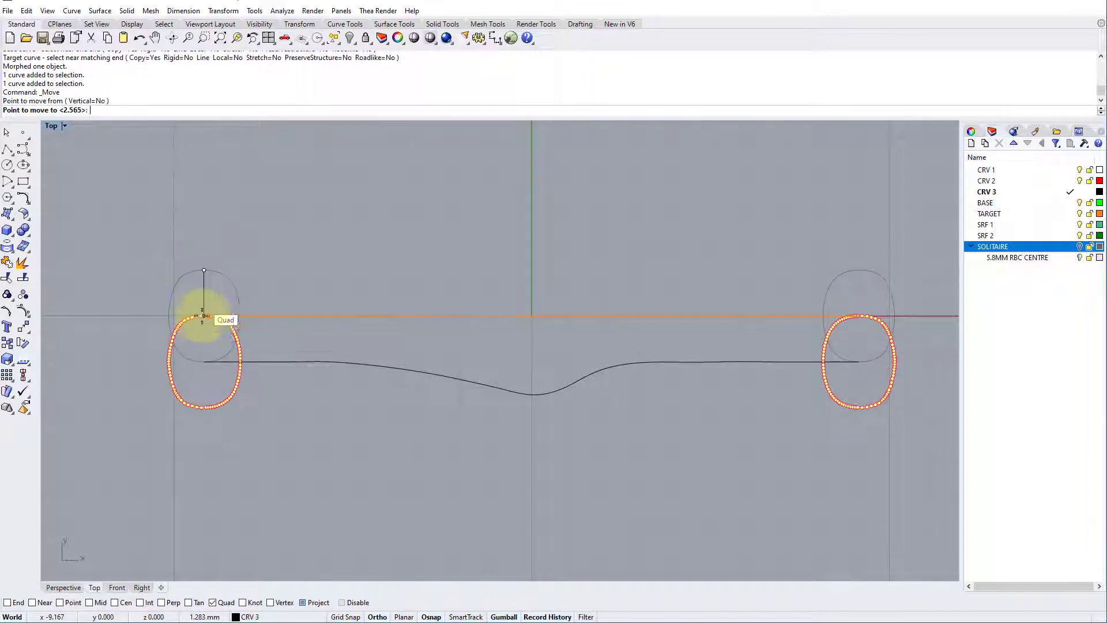
click(200, 346)
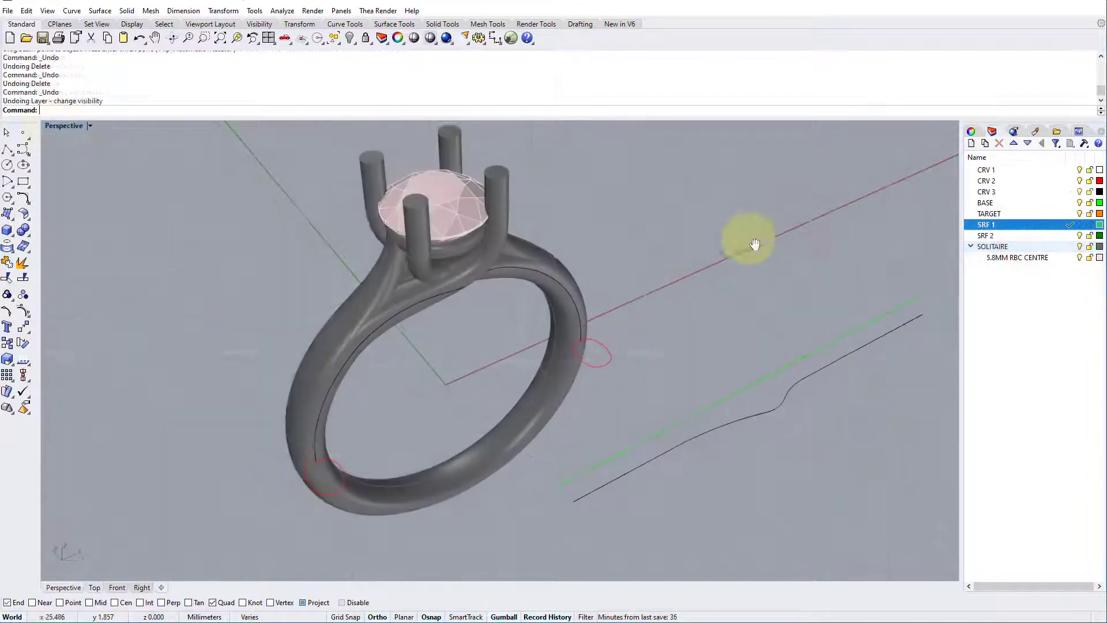
Step: Hide the SOLITAIRE layer and delete the BASE line, the flat outline curve and the TARGET arc
shift+right_drag(753, 235, 739, 237)
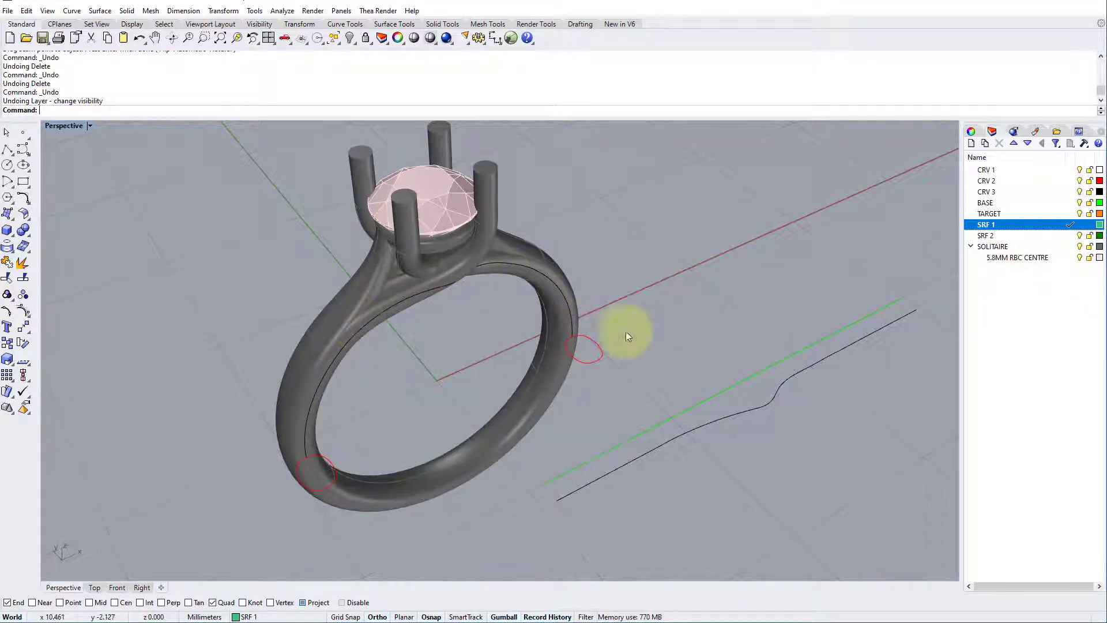
click(1079, 247)
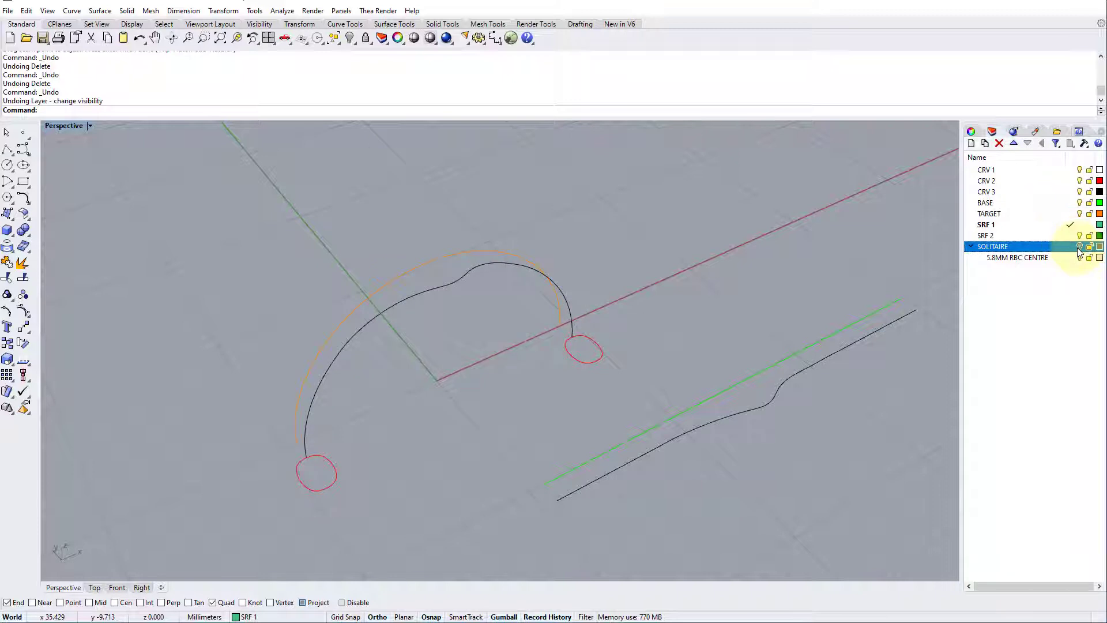
drag(607, 417, 554, 495)
key(Delete)
click(472, 272)
key(Delete)
Step: Create a one-rail sweep along the flowed curve through both cross-sections, keeping the default seams, Freeform frame style and unchanged cross sections
click(100, 11)
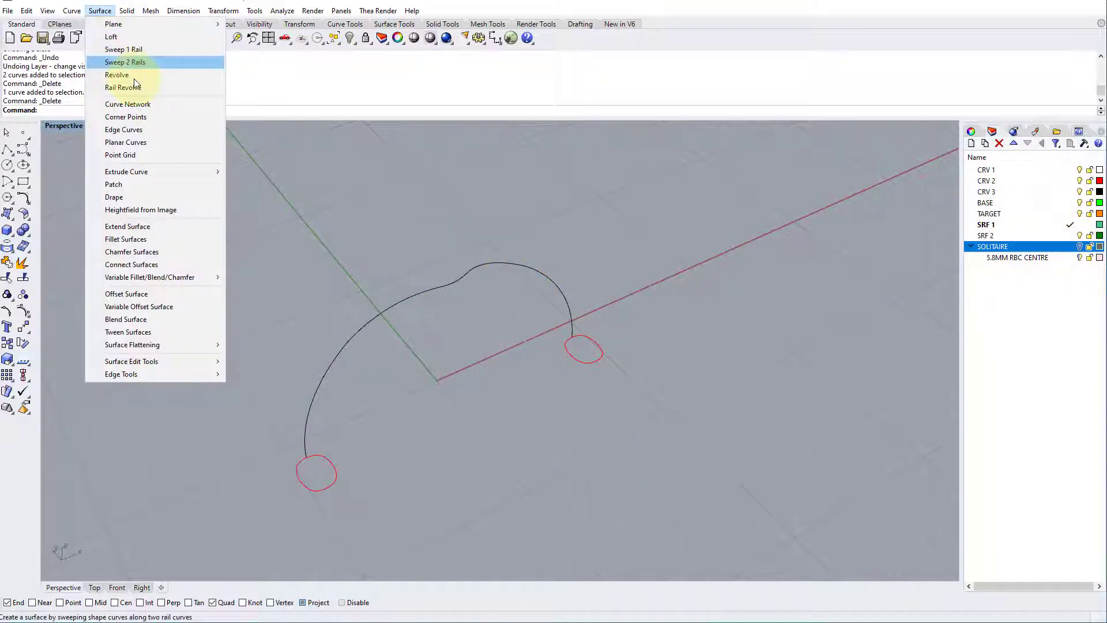
click(124, 50)
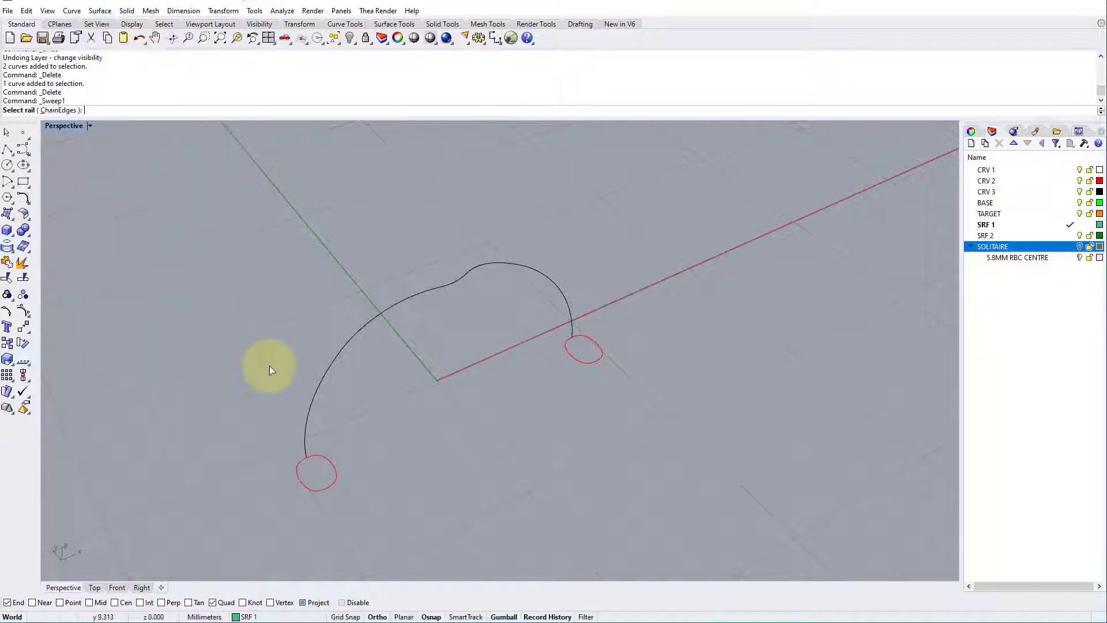
click(313, 400)
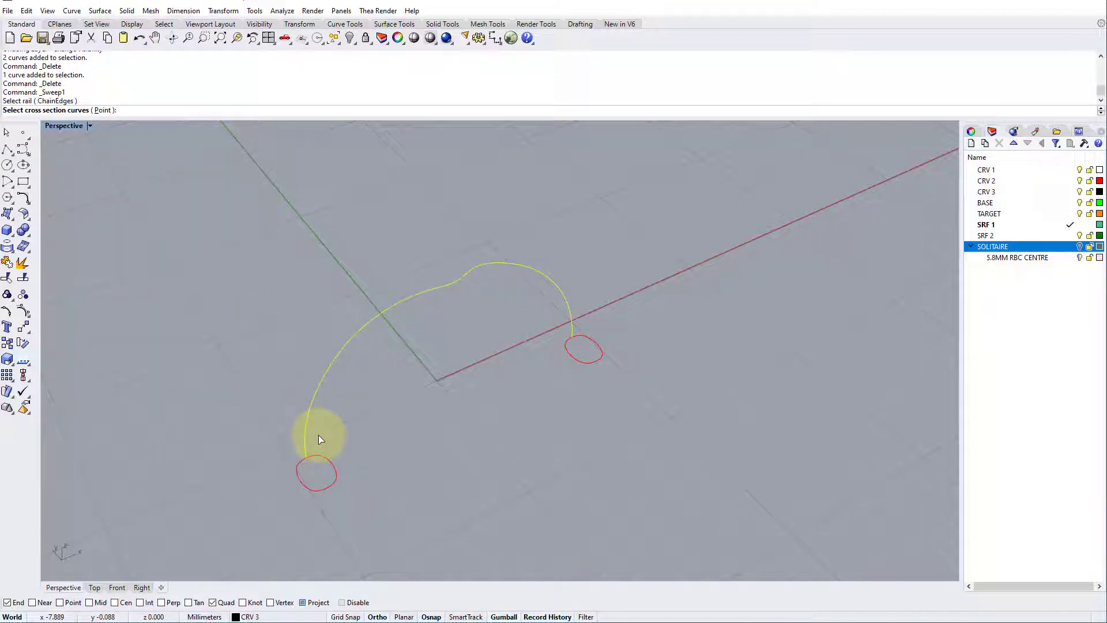
click(316, 454)
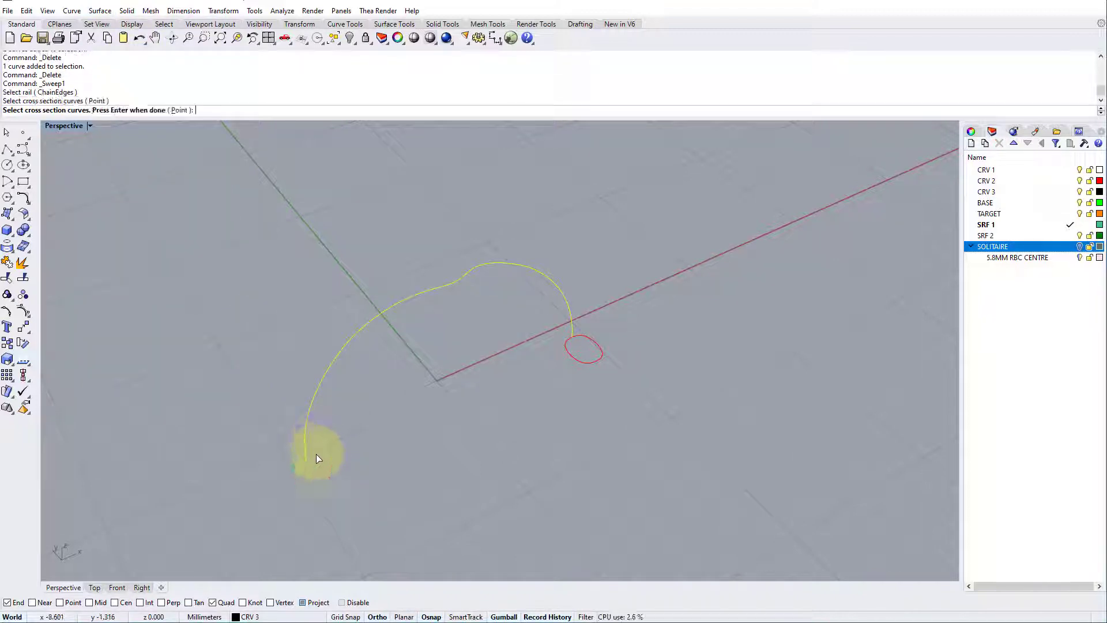
click(574, 346)
right_click(472, 402)
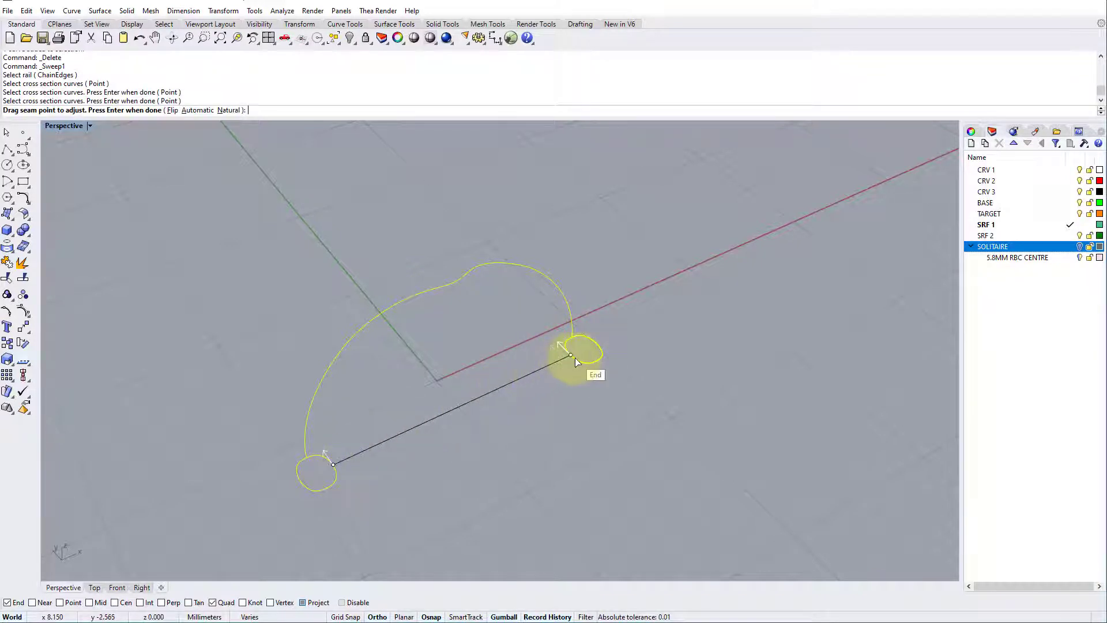
right_click(494, 420)
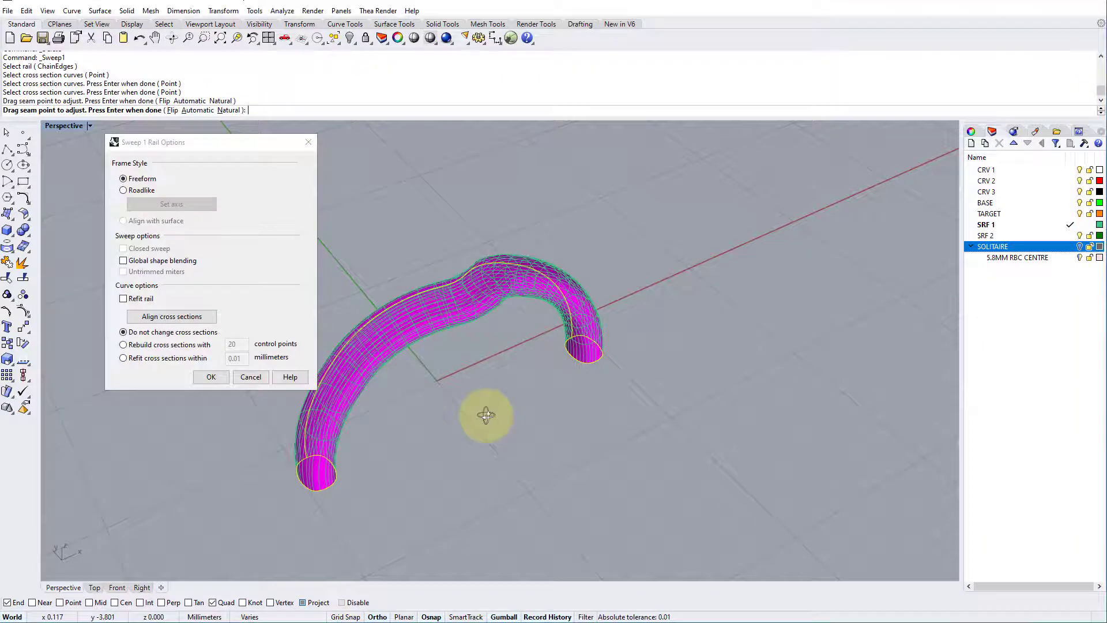
right_drag(499, 402, 482, 415)
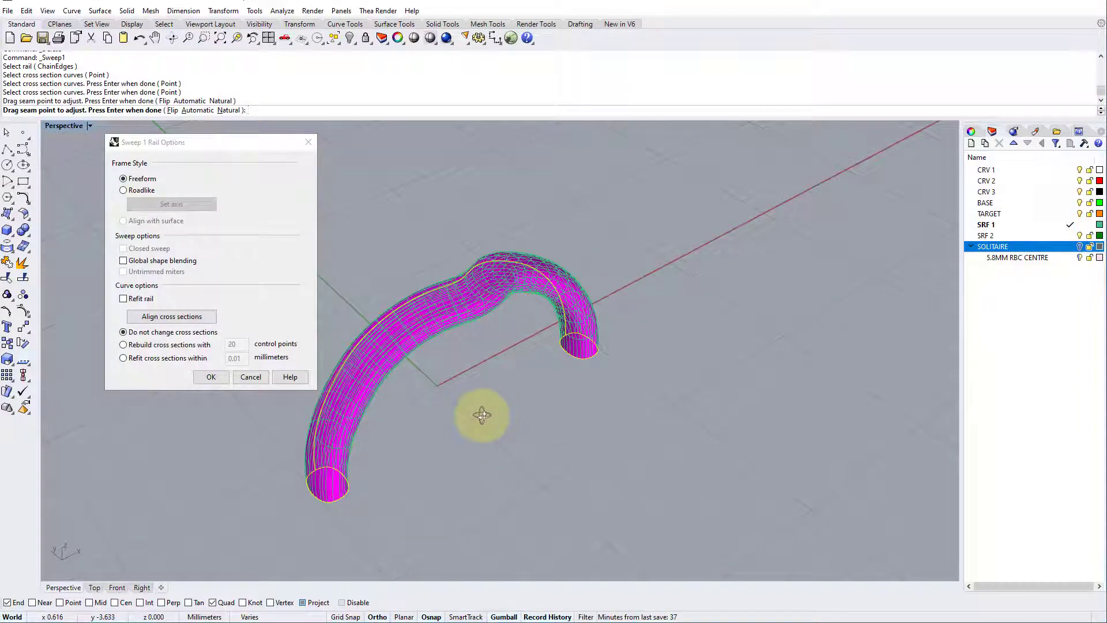
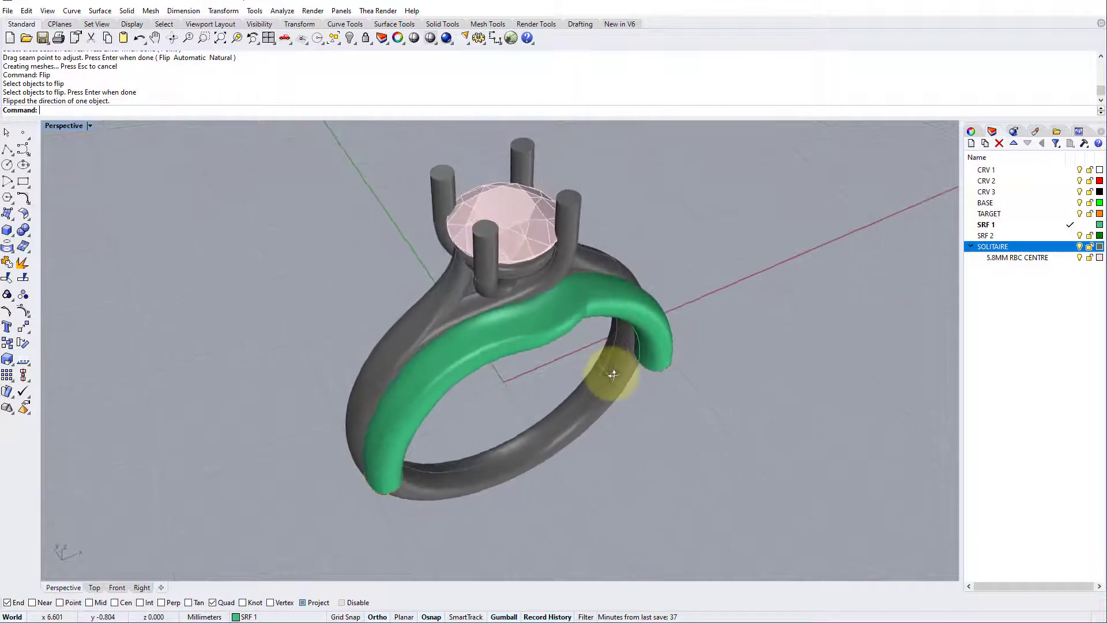
Step: Make CRV 1 current and, in the Front view, draw a horizontal both-sides line centered on 0,0, about 28 mm long
right_drag(531, 456, 391, 362)
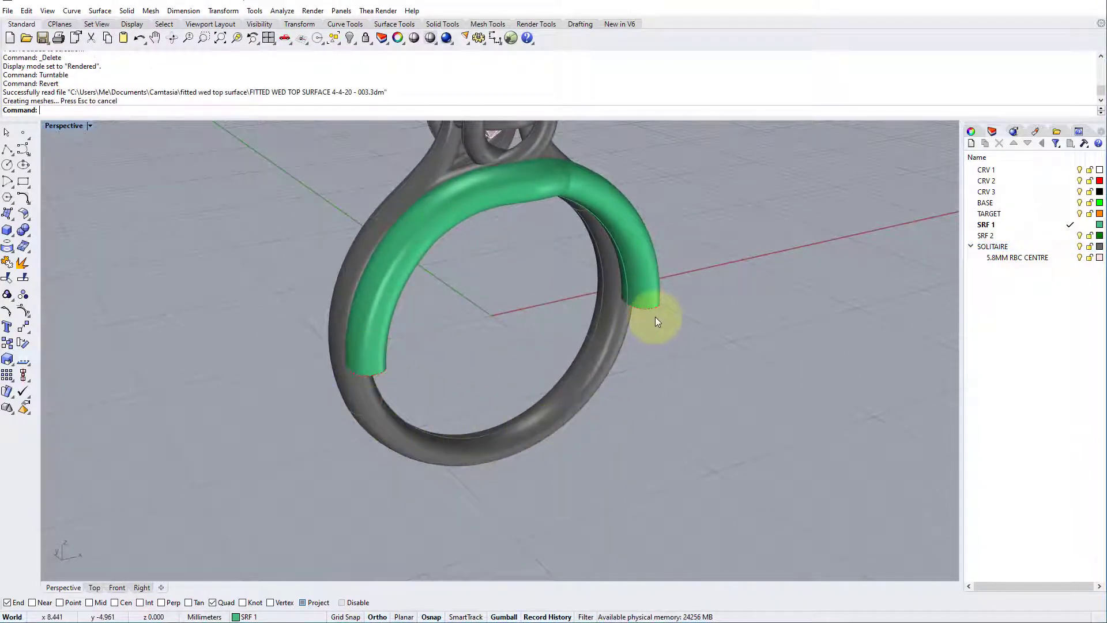
right_drag(478, 411, 353, 388)
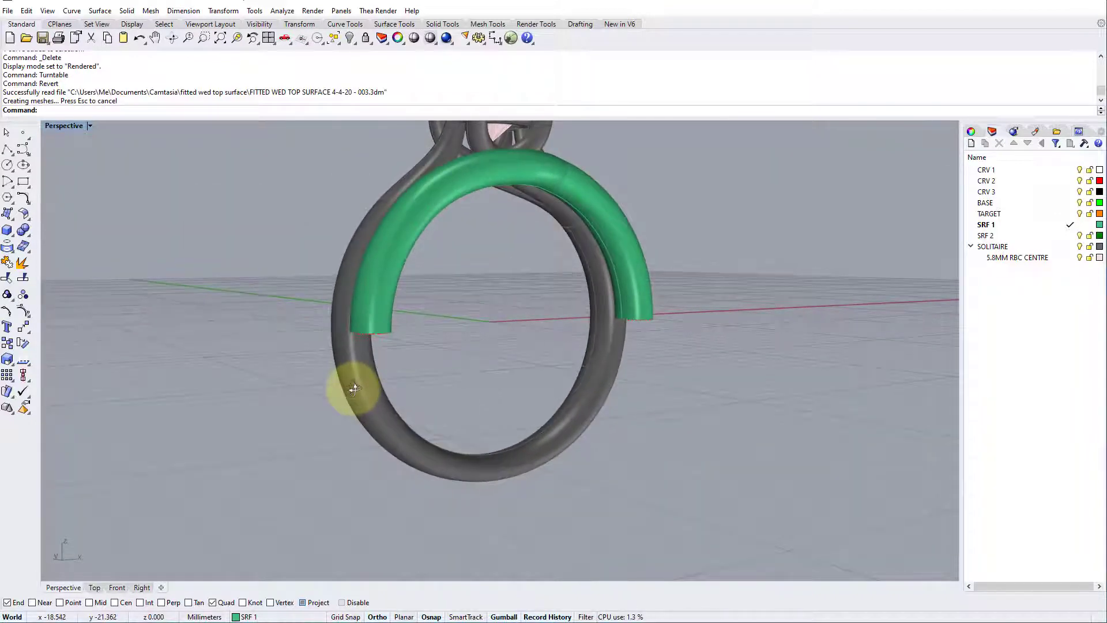
double_click(75, 126)
double_click(56, 358)
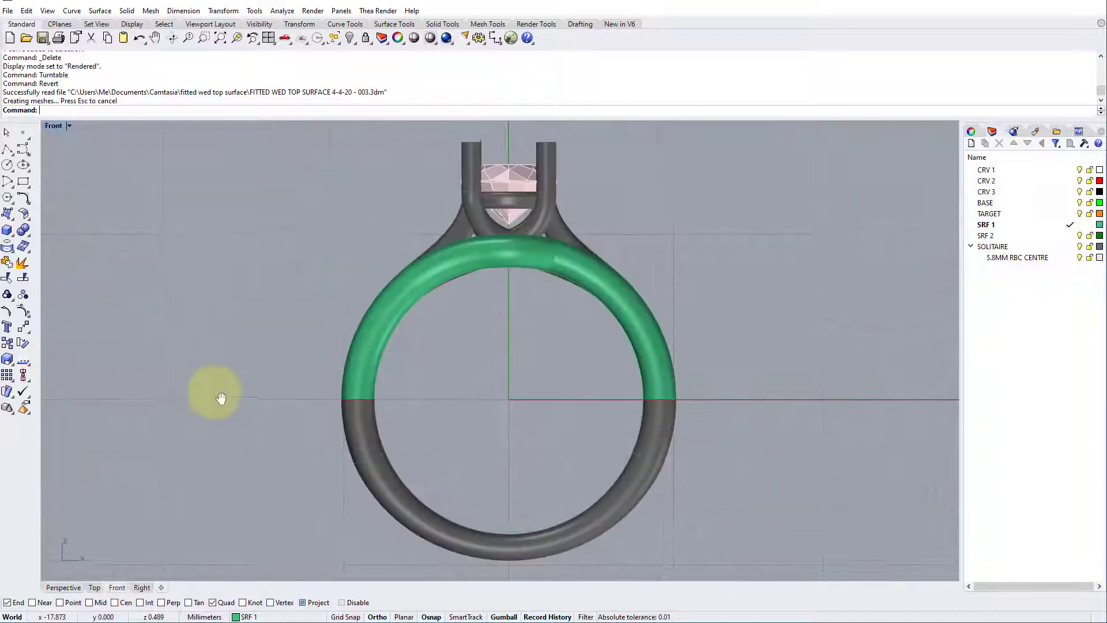
click(1038, 171)
double_click(1037, 171)
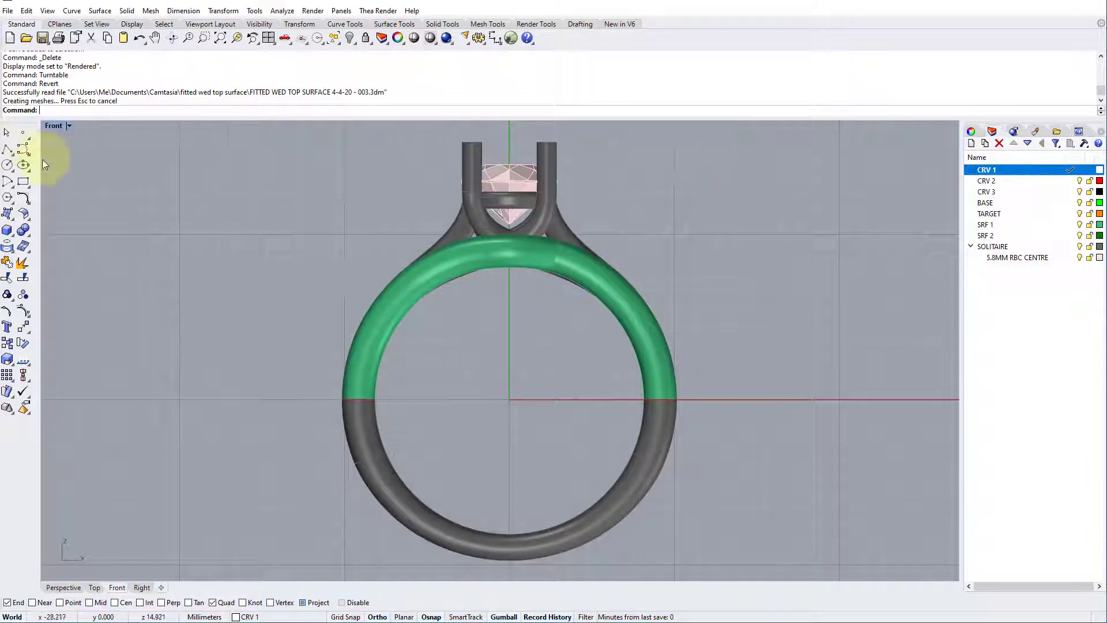
click(12, 154)
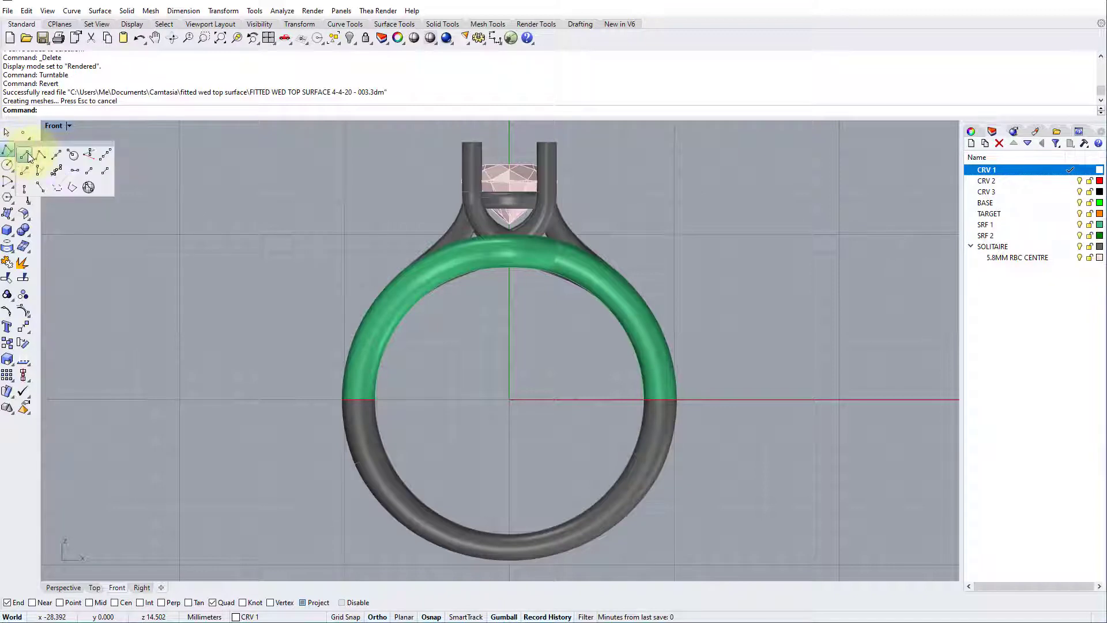
click(27, 156)
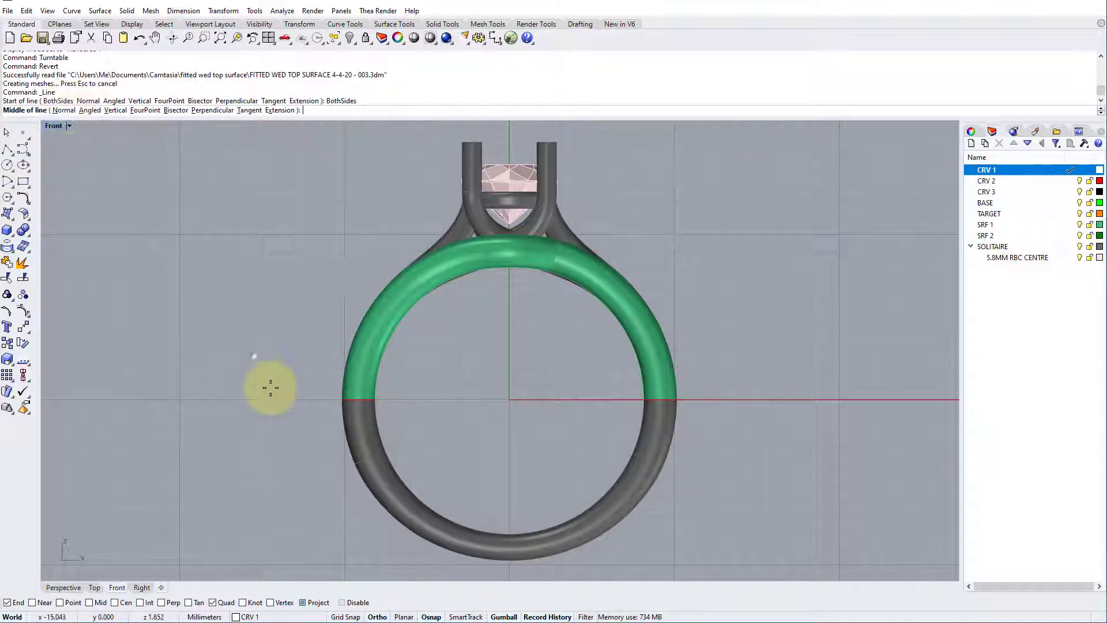
text(0,0)
key(Return)
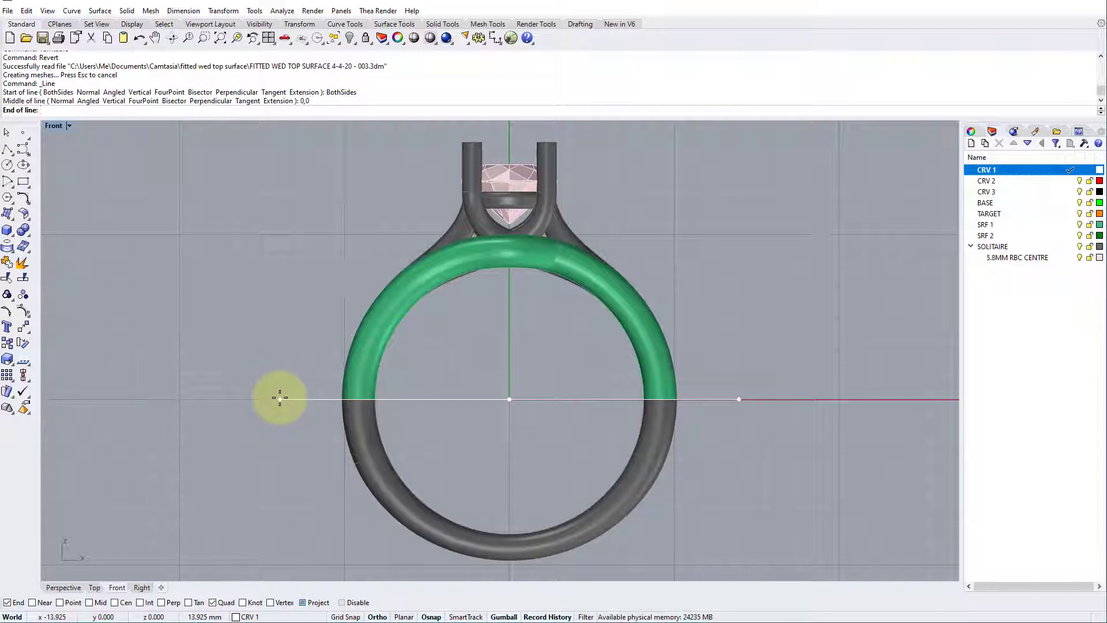
click(280, 397)
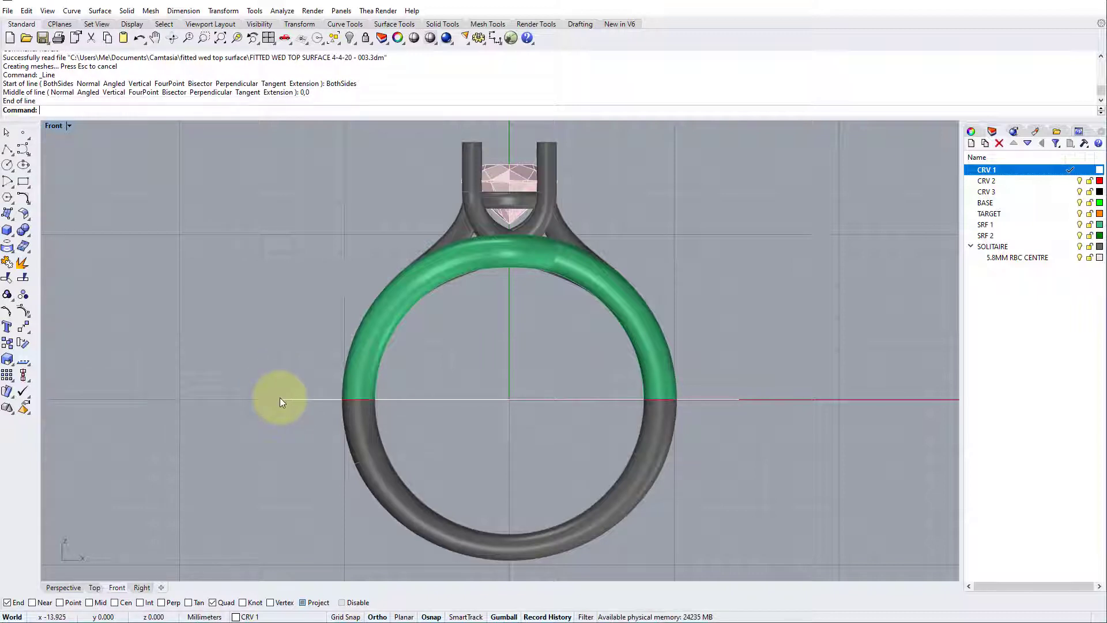
Step: Split the solitaire shank with the horizontal center line
click(23, 263)
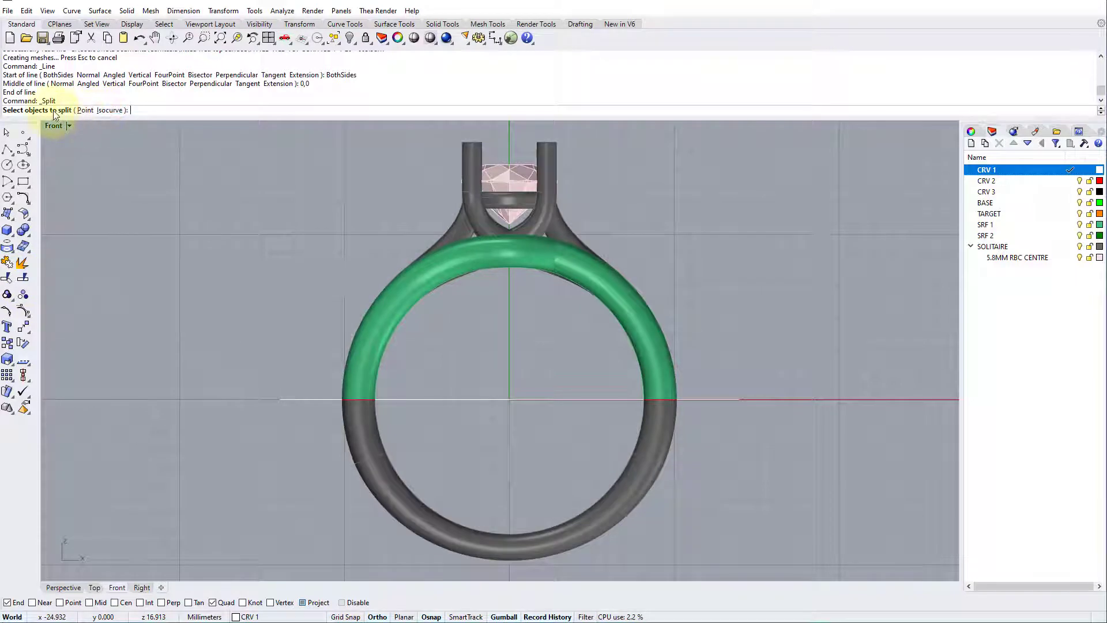
click(358, 415)
key(Return)
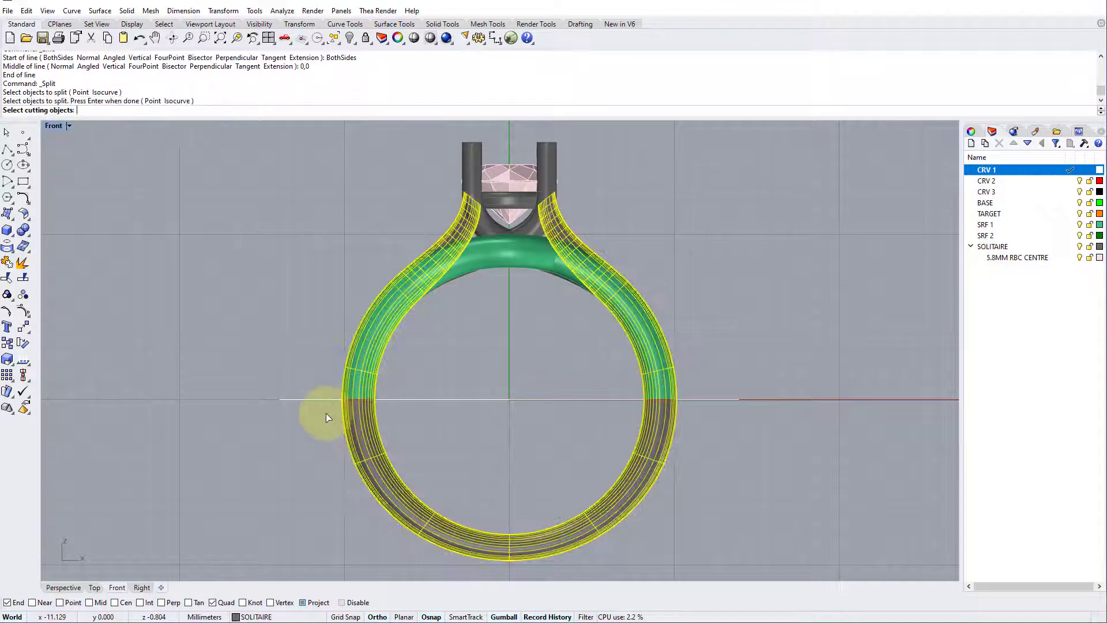
click(320, 398)
key(Return)
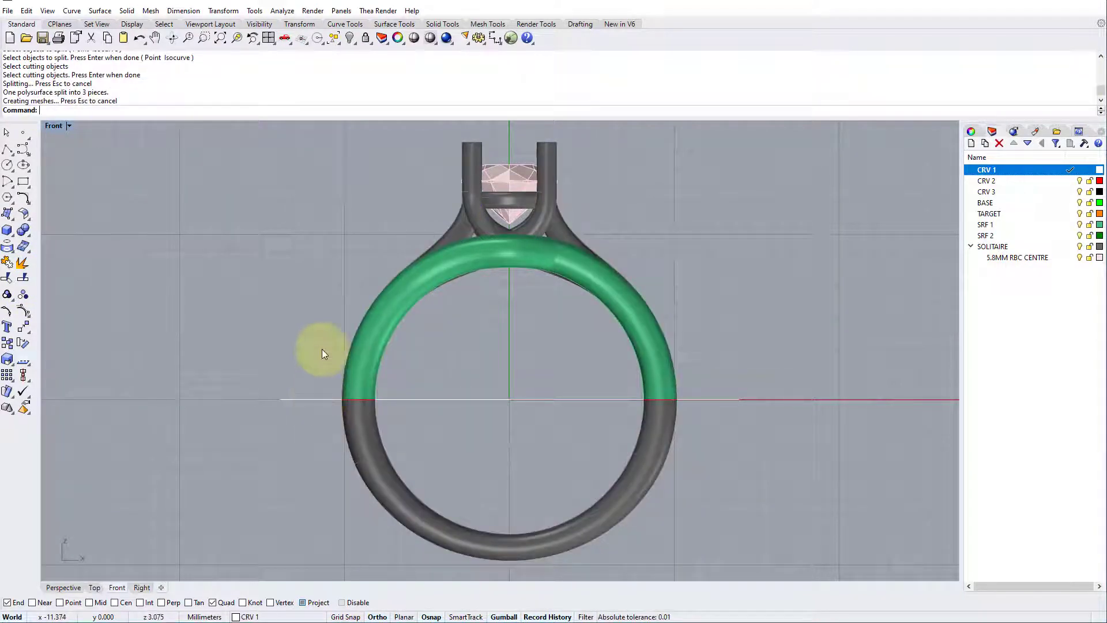
Step: Assign the lower half of the split shank to layer SRF 1 and copy it to the clipboard
click(372, 425)
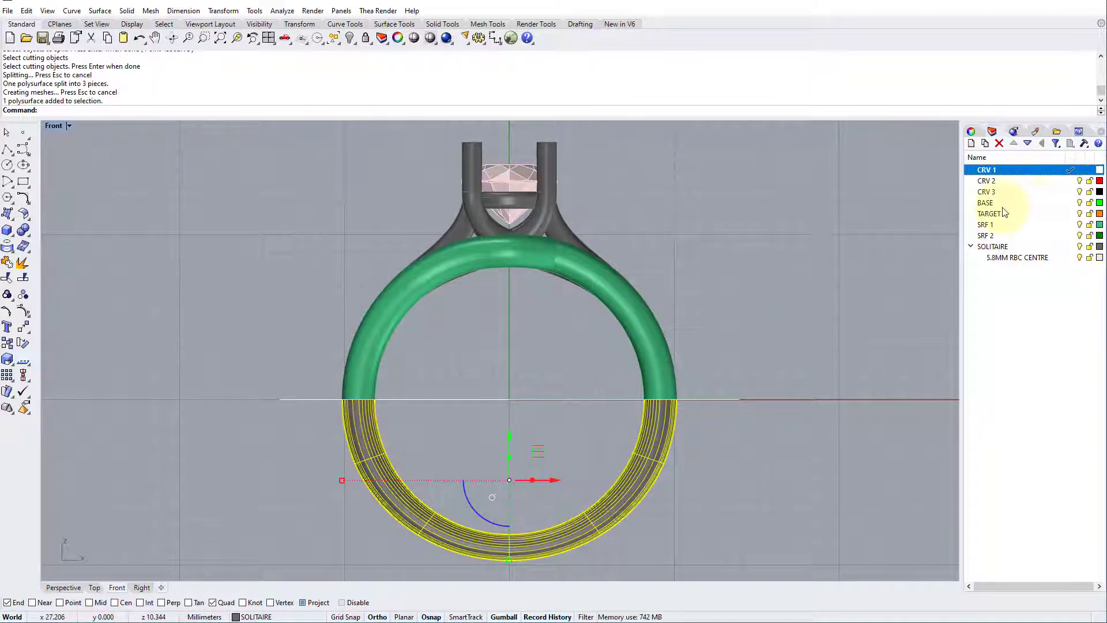
right_click(1042, 224)
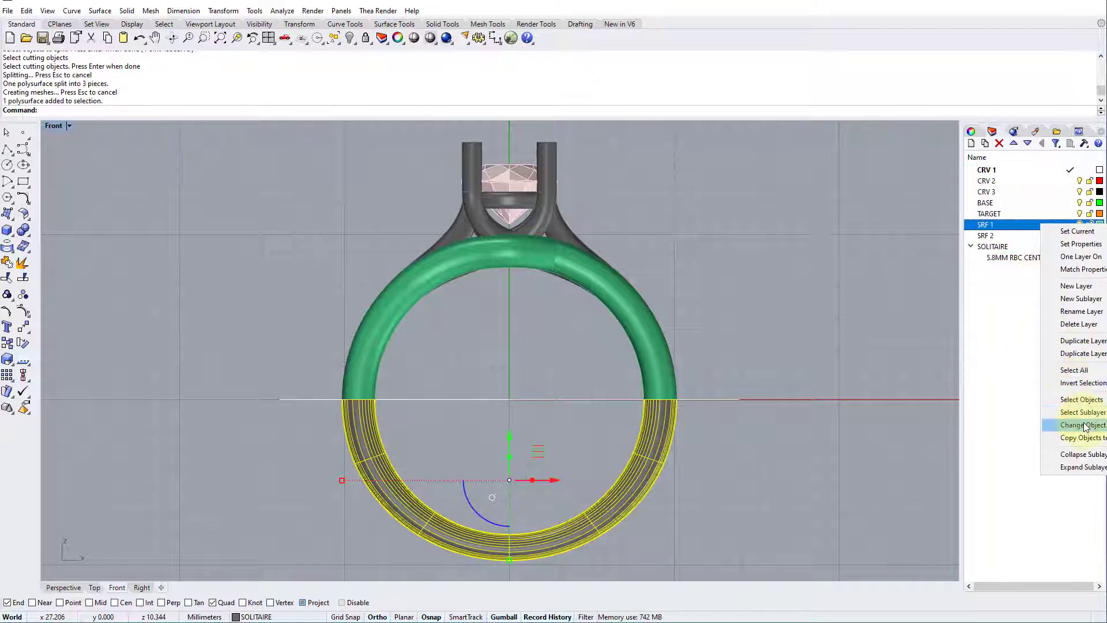
click(1084, 425)
click(875, 327)
click(649, 431)
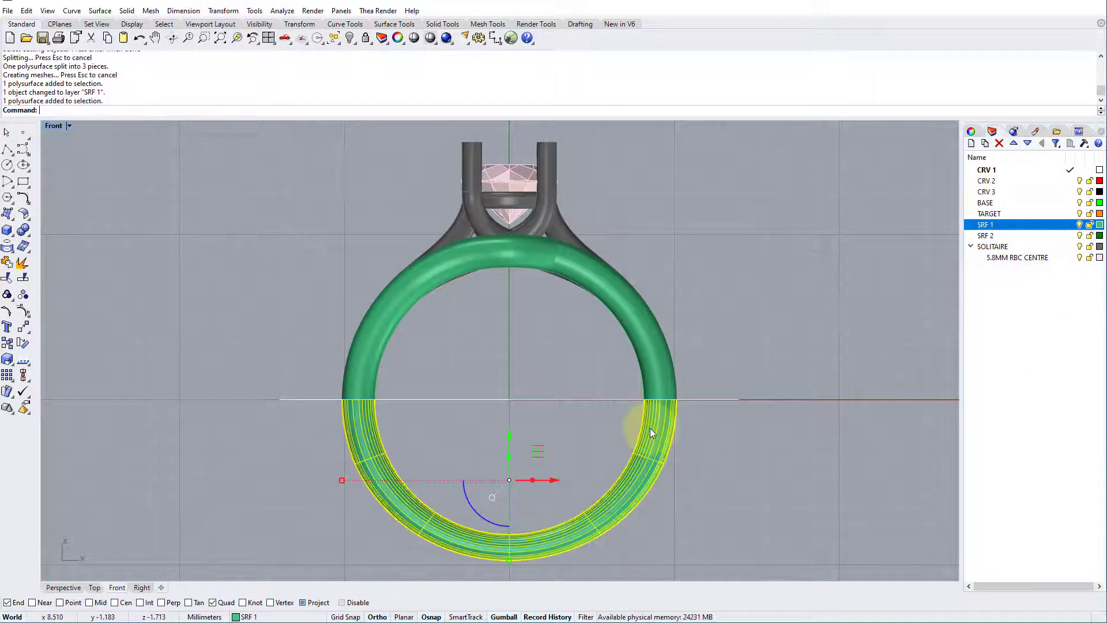
key(ctrl+c)
click(748, 326)
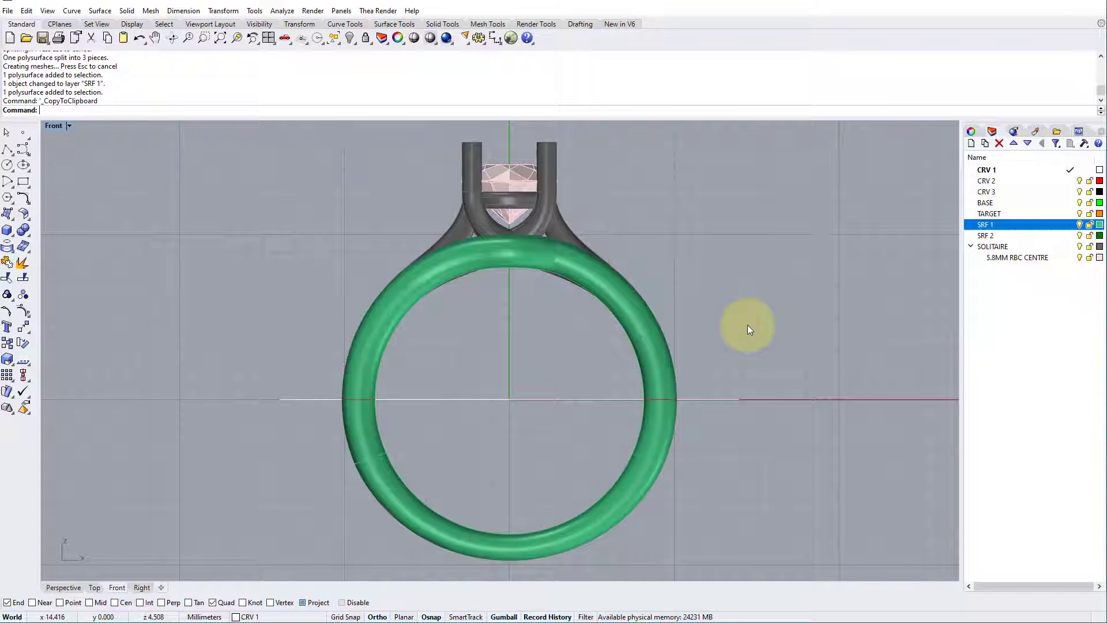
Step: In the Perspective view, undo the layer change and the split, then paste the copied lower shank half
double_click(53, 127)
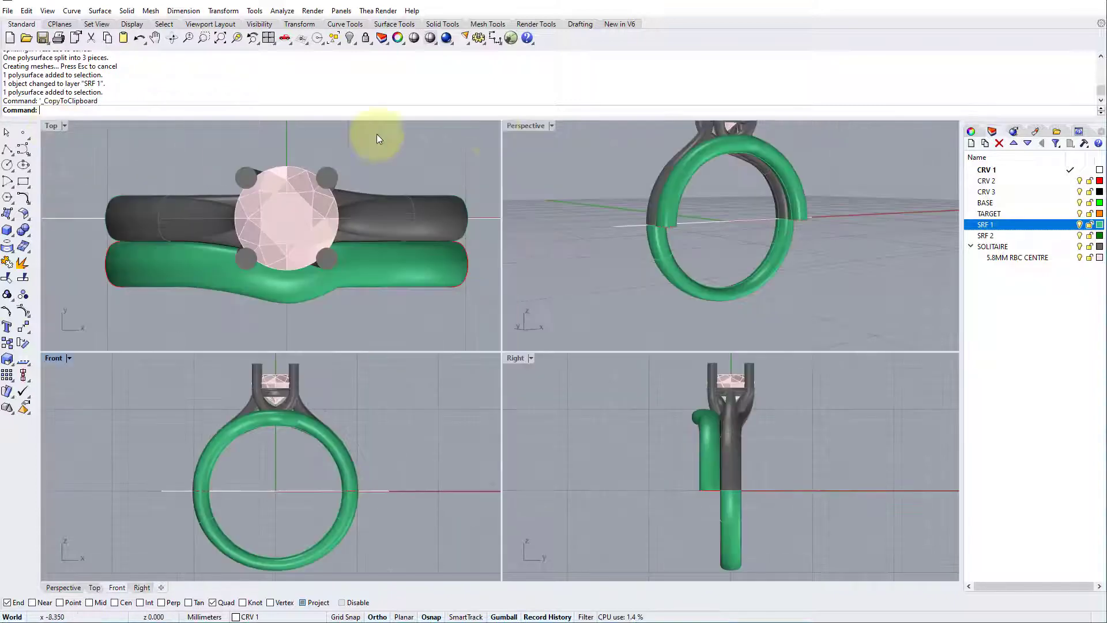
double_click(517, 124)
key(ctrl+z)
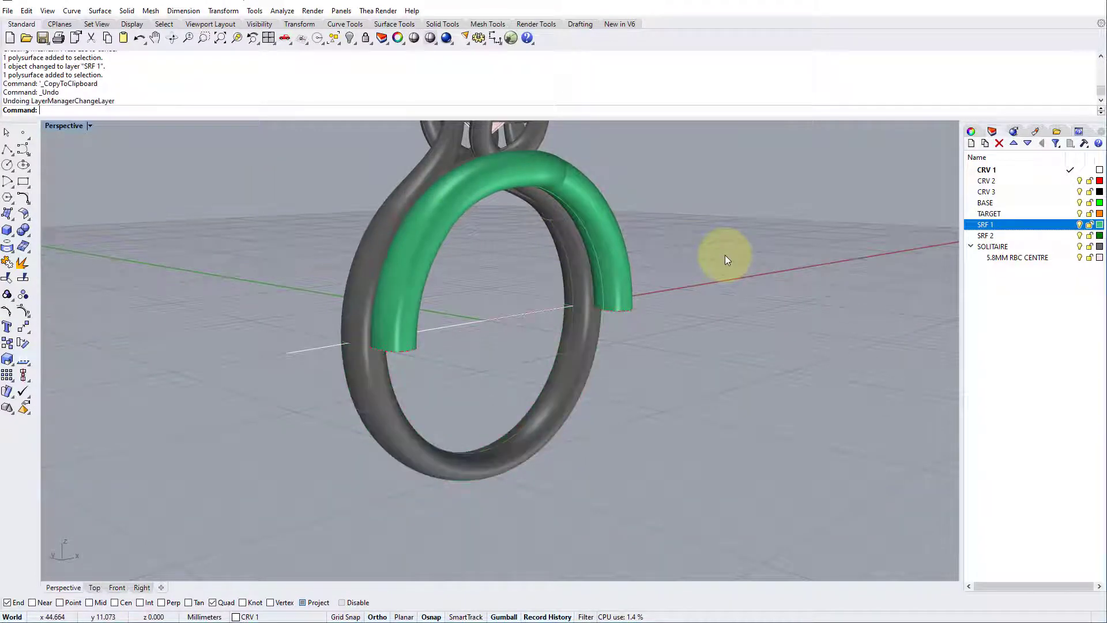
key(ctrl+z)
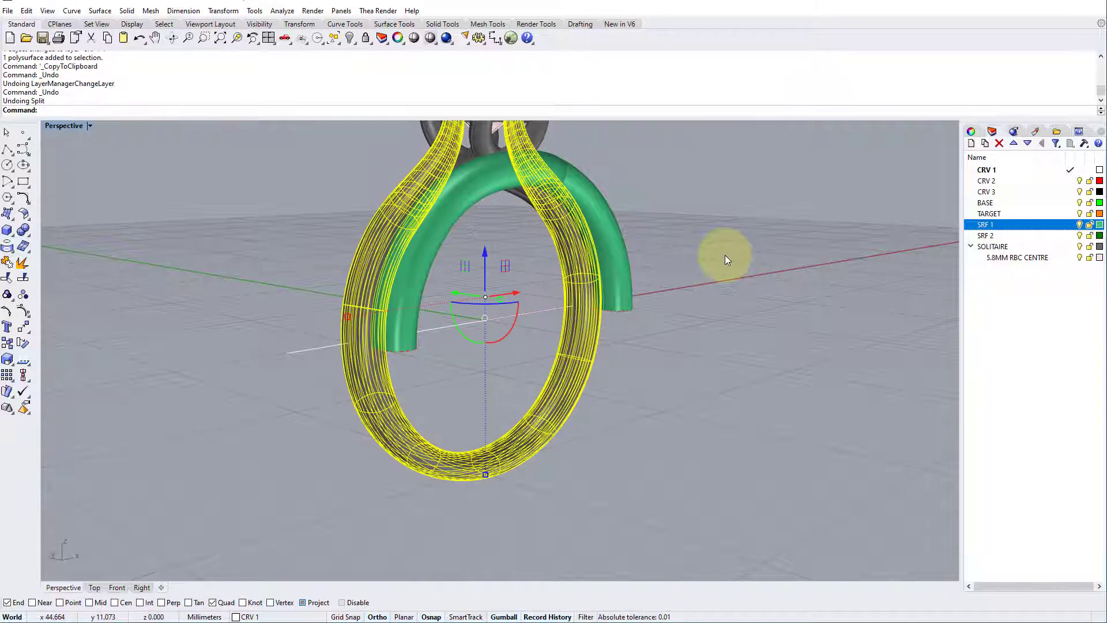
key(Escape)
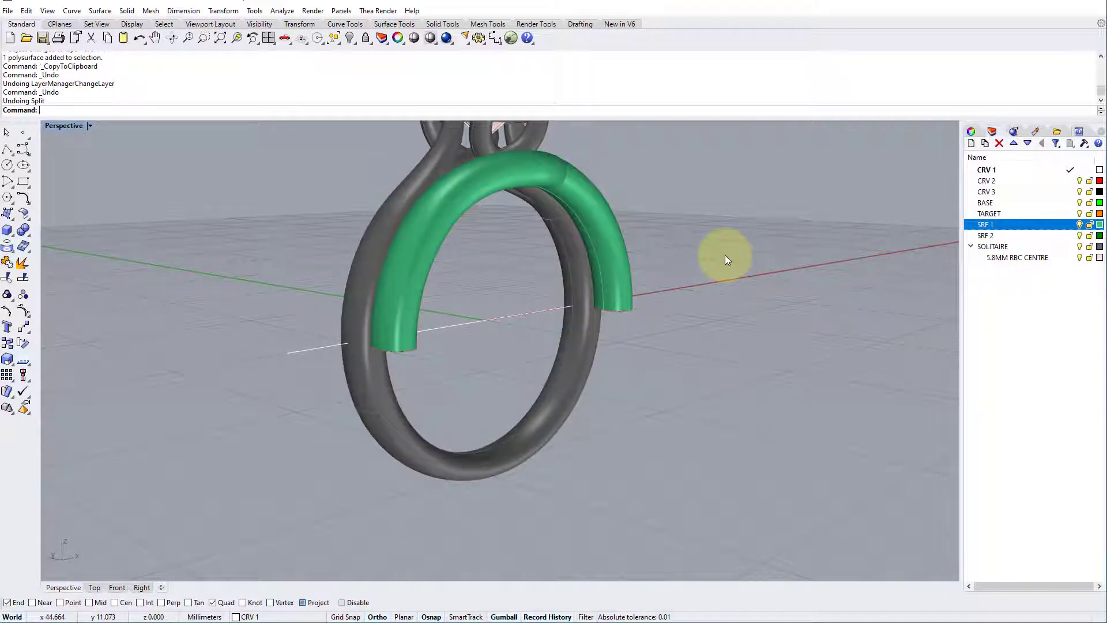
key(ctrl+v)
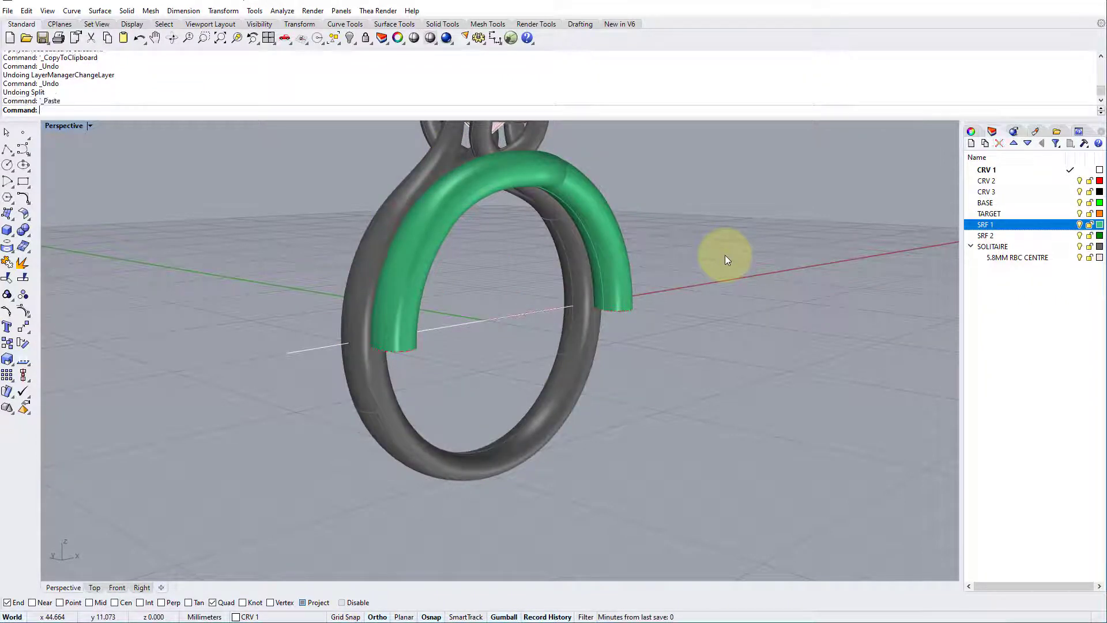
Step: Hide the SOLITAIRE layer and move the pasted lower shank half from its end's quad point to the matching point on the band's upper half
click(1081, 249)
right_drag(511, 388, 452, 364)
scroll(386, 360, up, 5)
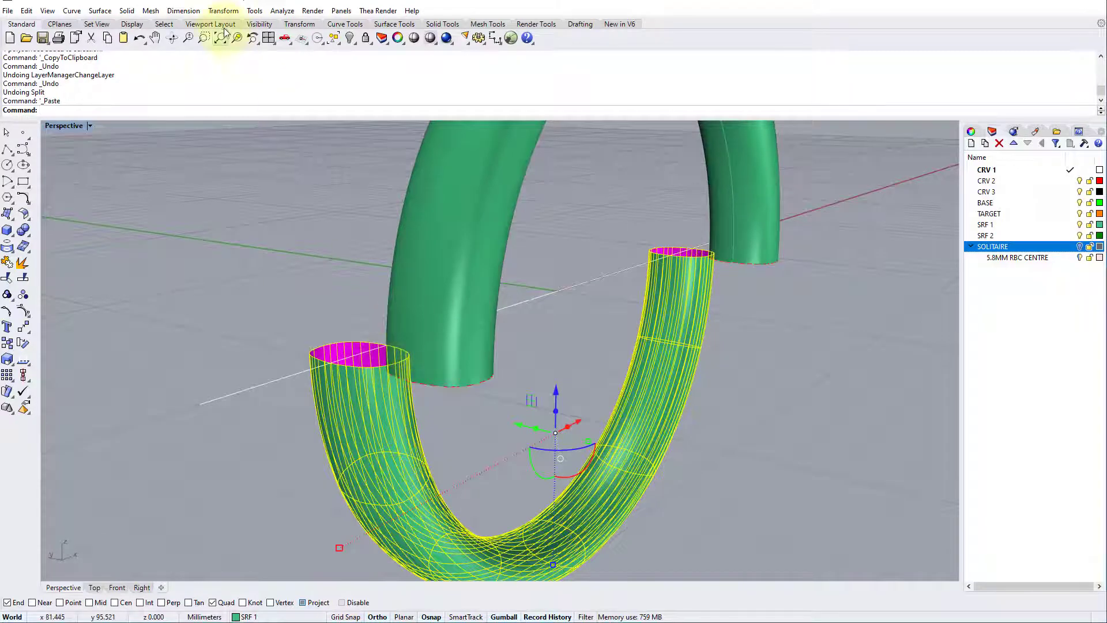
click(222, 11)
click(231, 23)
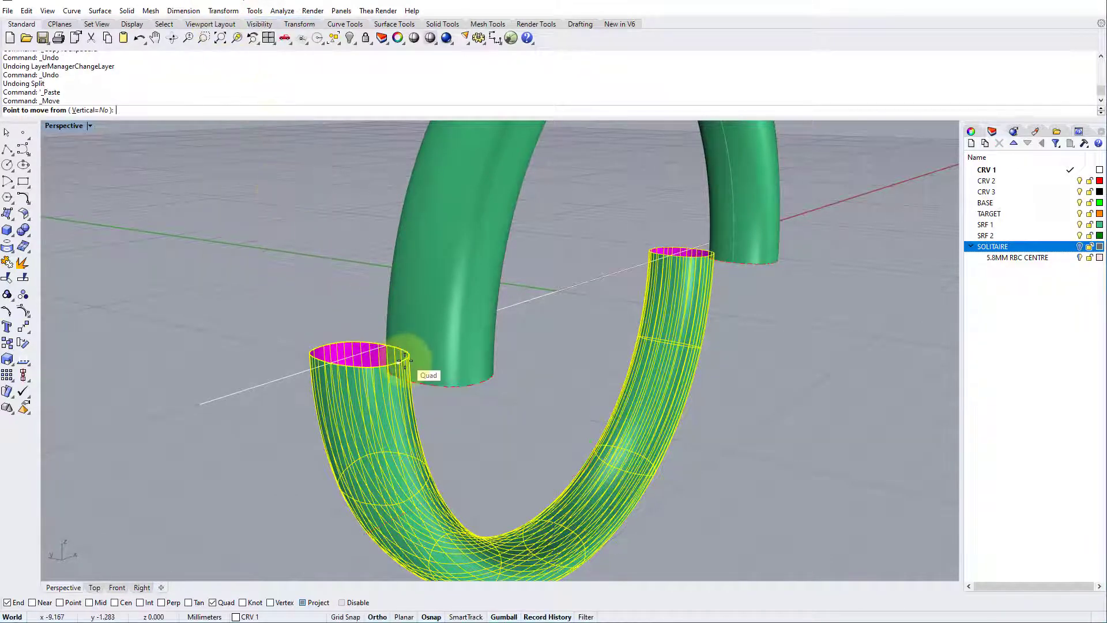
click(399, 354)
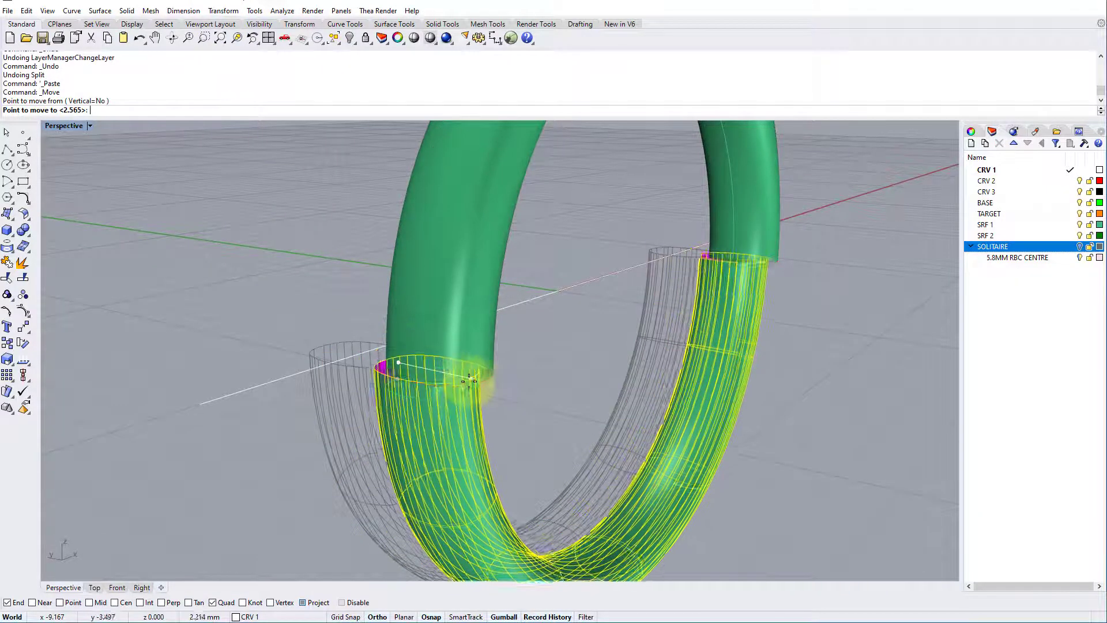
click(484, 387)
click(576, 366)
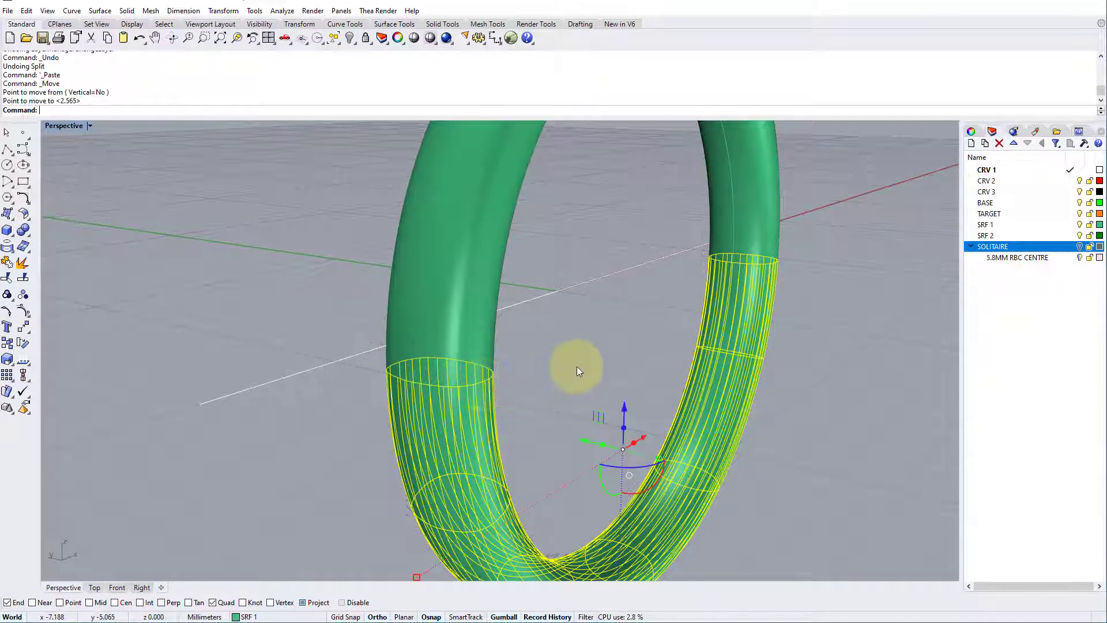
right_drag(571, 364, 440, 379)
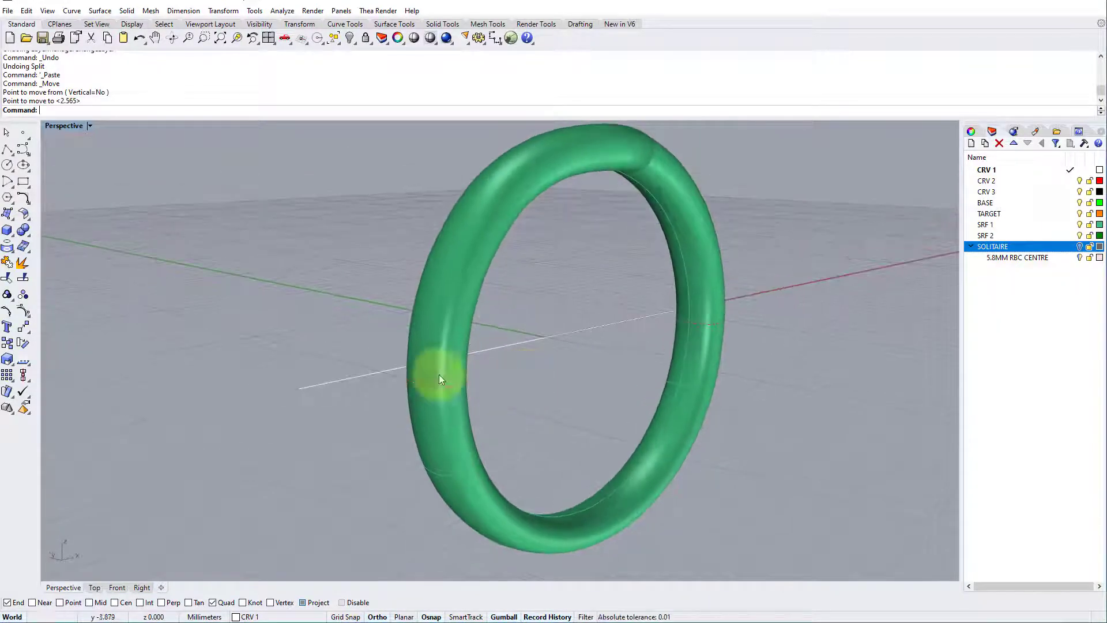
Step: Join the upper and lower band halves into one closed polysurface
click(427, 365)
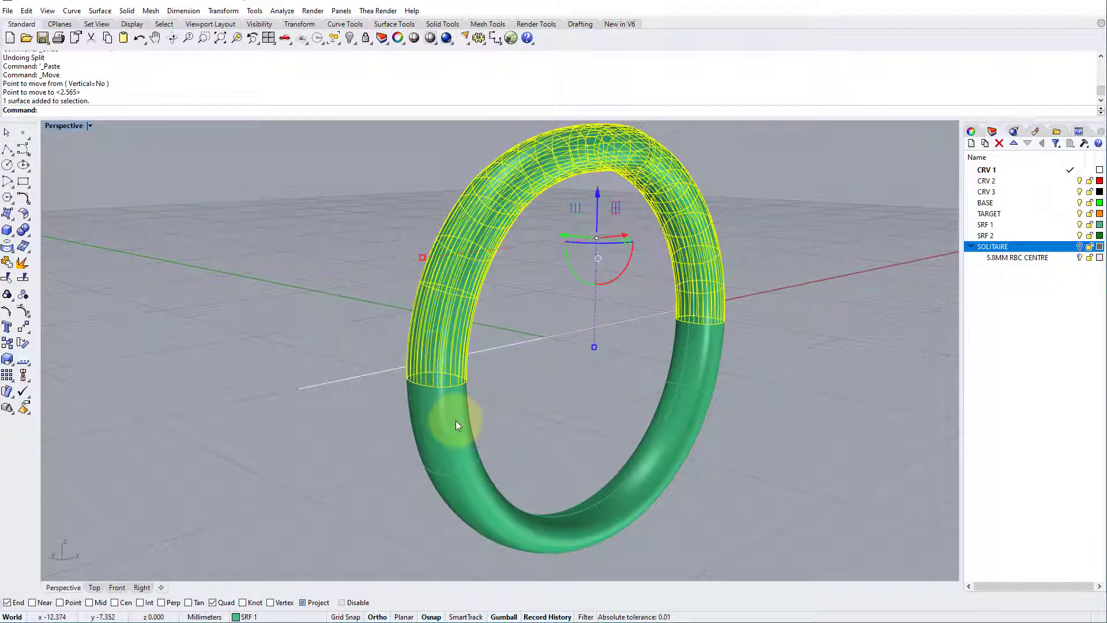
shift+click(456, 421)
mouse_move(456, 420)
shift+right_down()
mouse_move(469, 413)
mouse_move(459, 421)
shift+right_up()
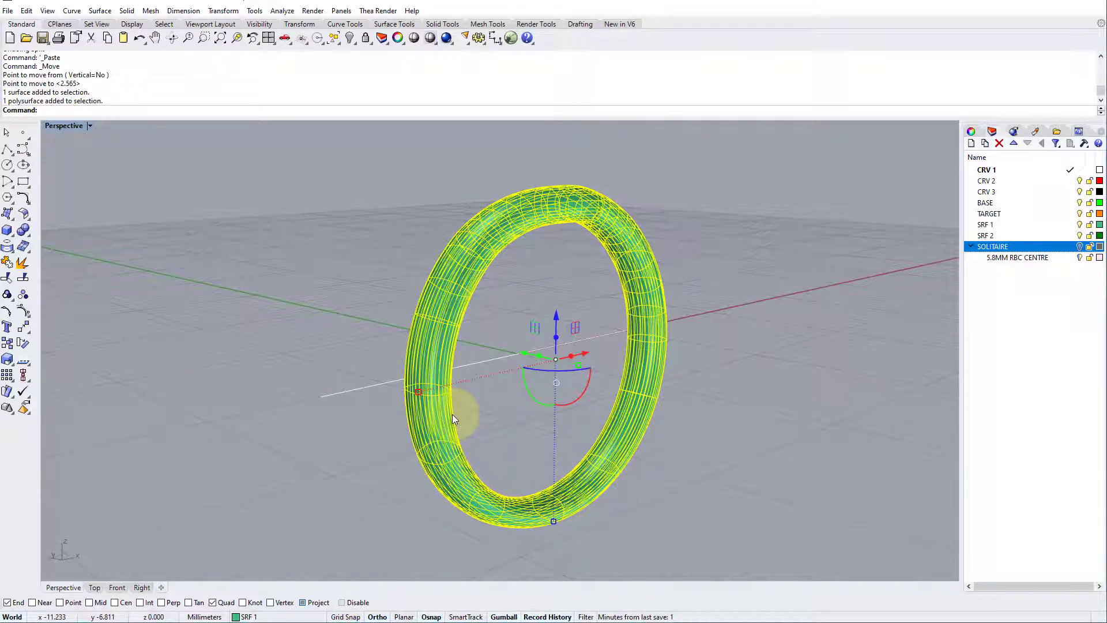
key(ctrl+j)
key(Escape)
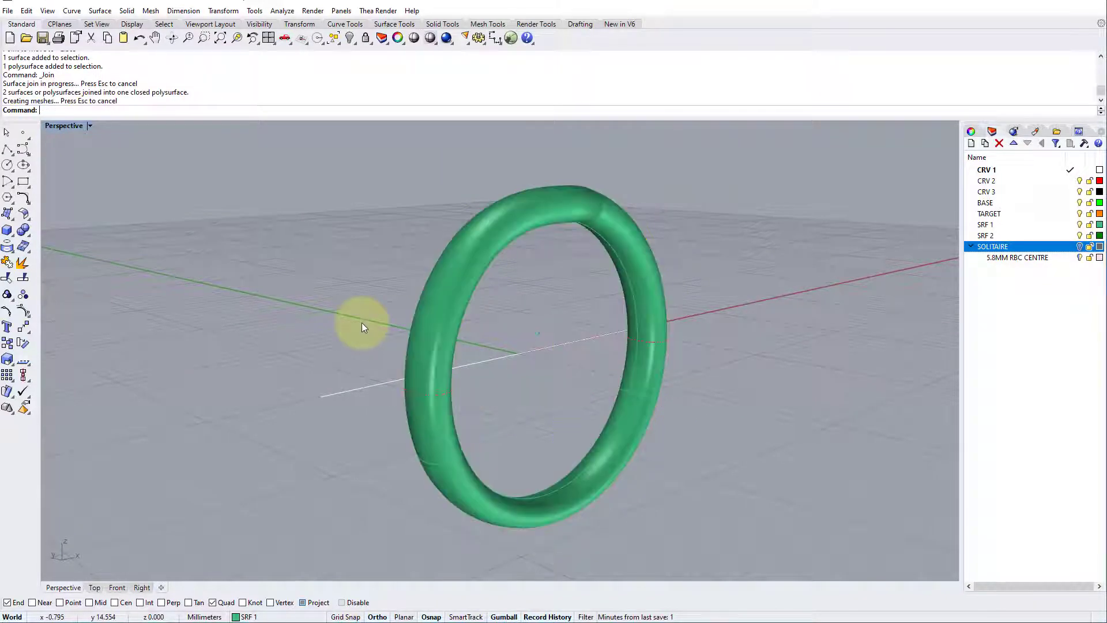
mouse_move(362, 323)
right_down()
mouse_move(444, 309)
mouse_move(454, 293)
right_up()
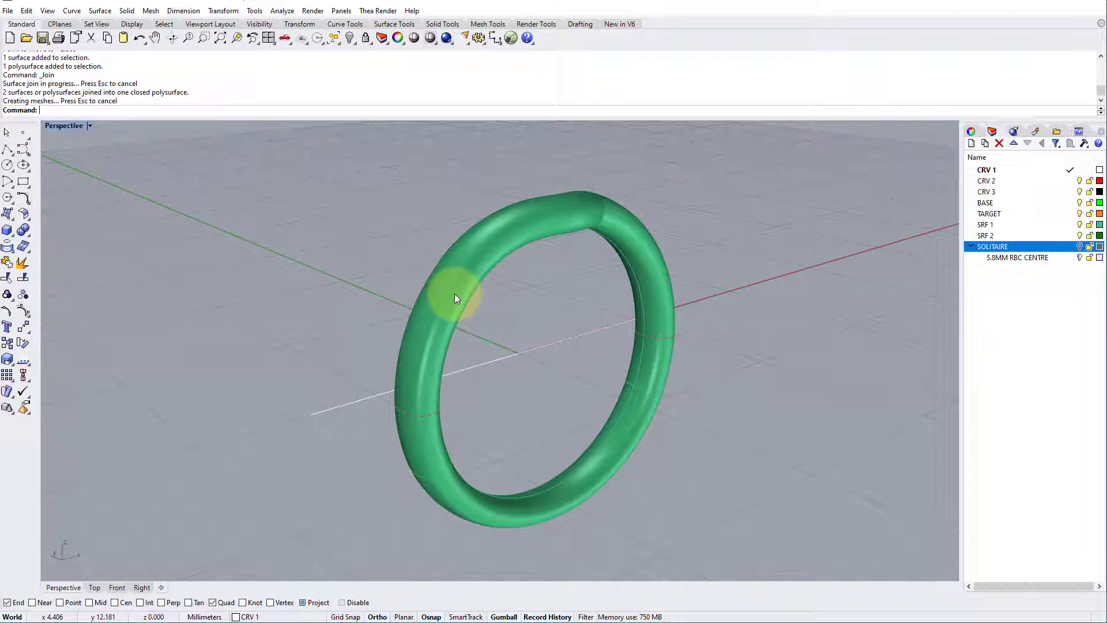
Step: Delete the horizontal center line and the leftover curves at the two seams of the band
click(544, 349)
key(Delete)
click(333, 344)
key(Delete)
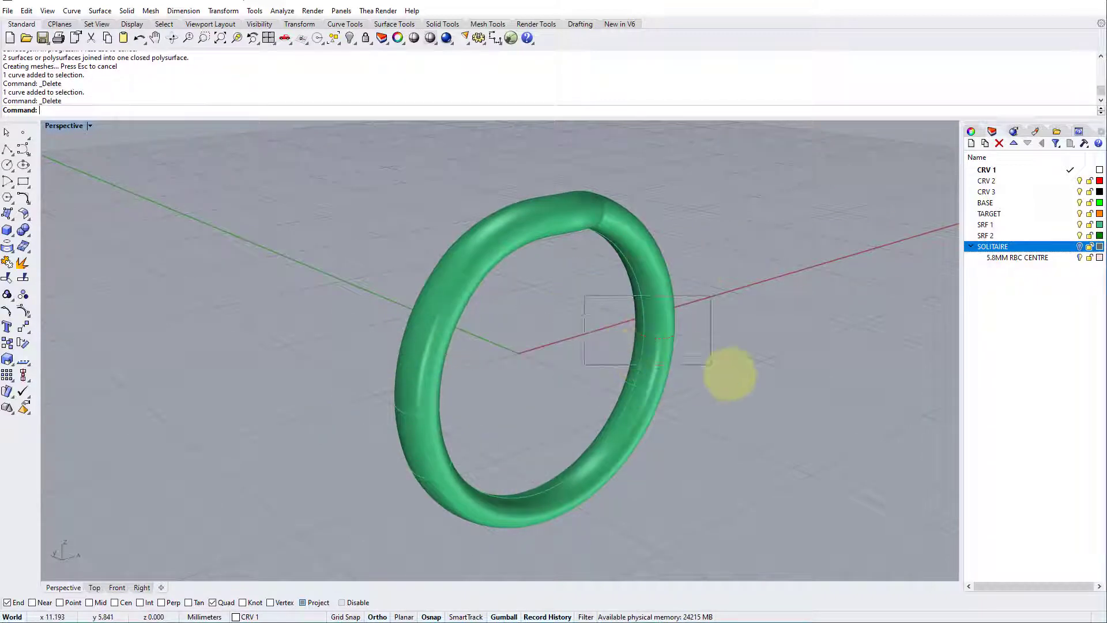
click(729, 374)
key(Delete)
Step: Show the SOLITAIRE layer again and check the band's fit against the solitaire ring from several angles
right_drag(729, 375, 306, 297)
right_drag(422, 214, 686, 335)
click(1079, 247)
right_drag(773, 297, 601, 132)
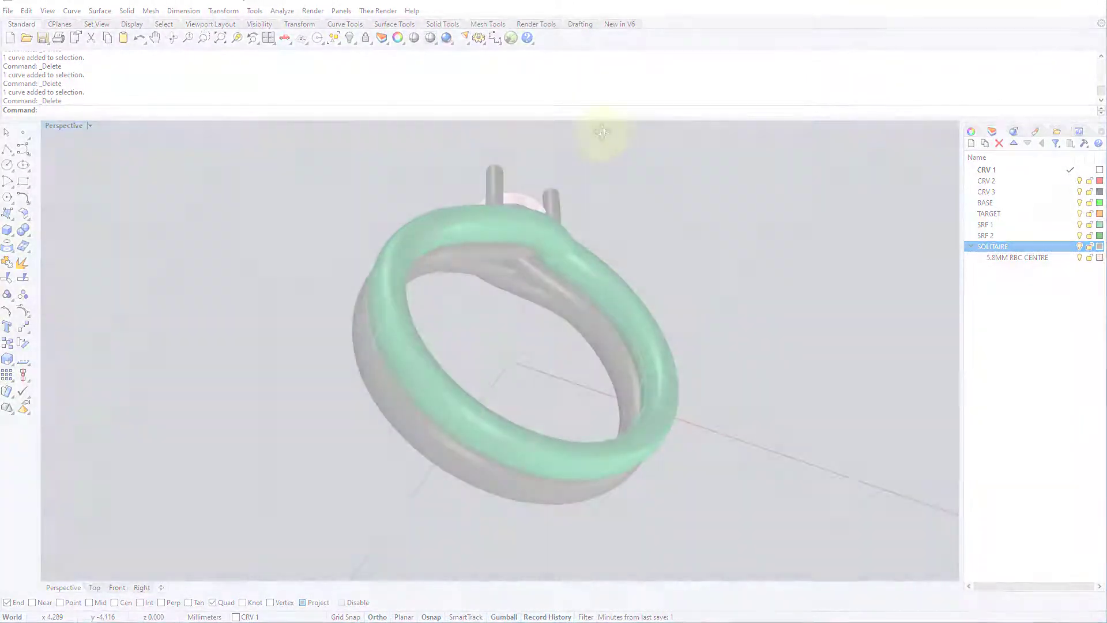